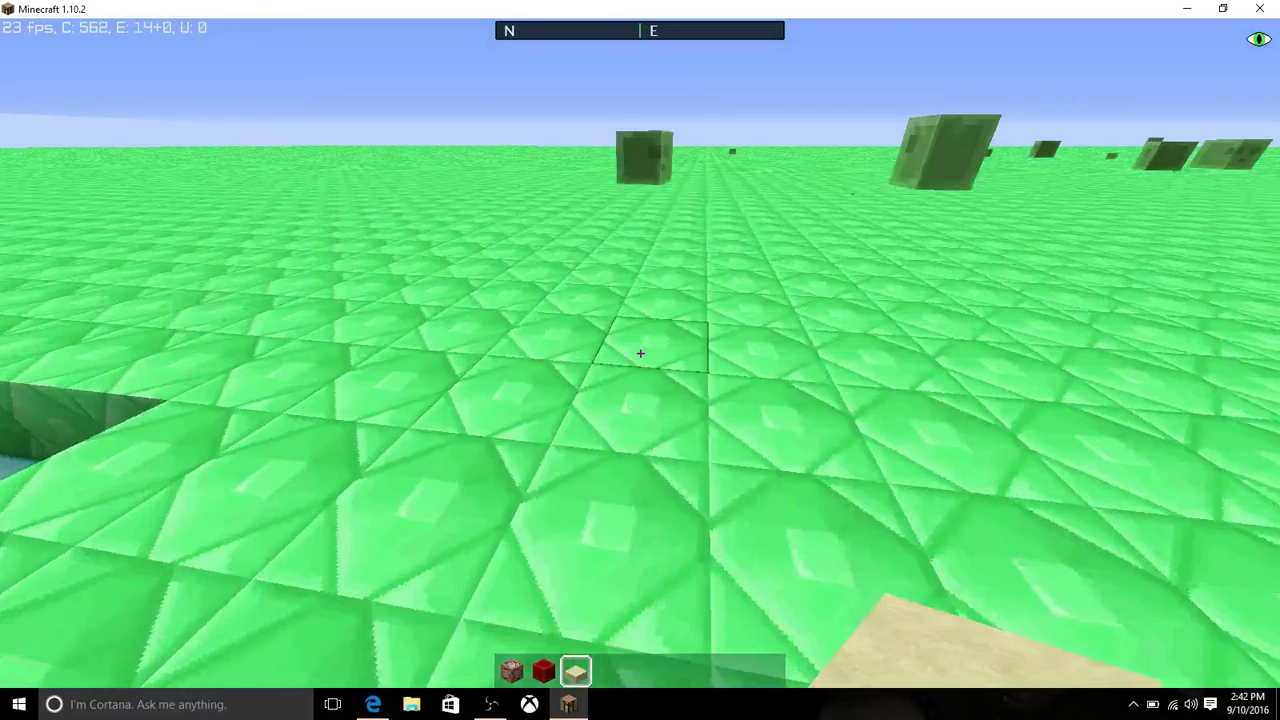
- Run /kill to wipe out the villagers, slimes and dropped items, then respawn
key(Escape)
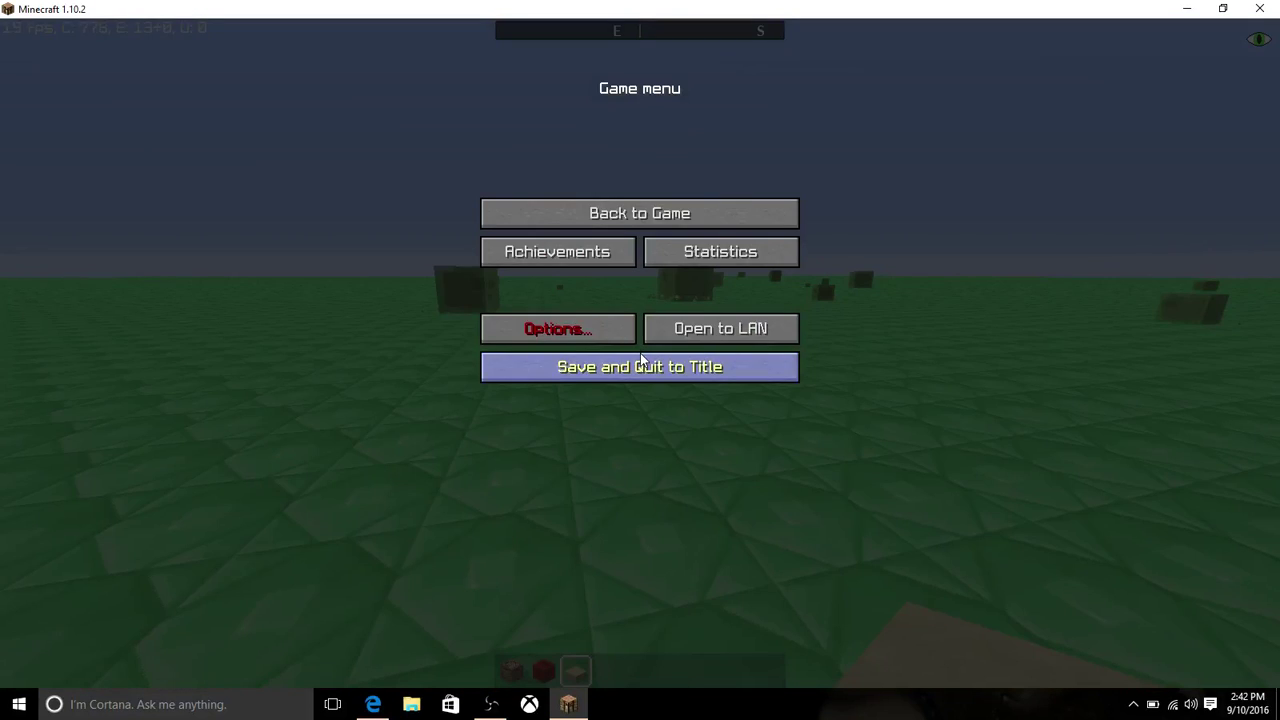
key(Escape)
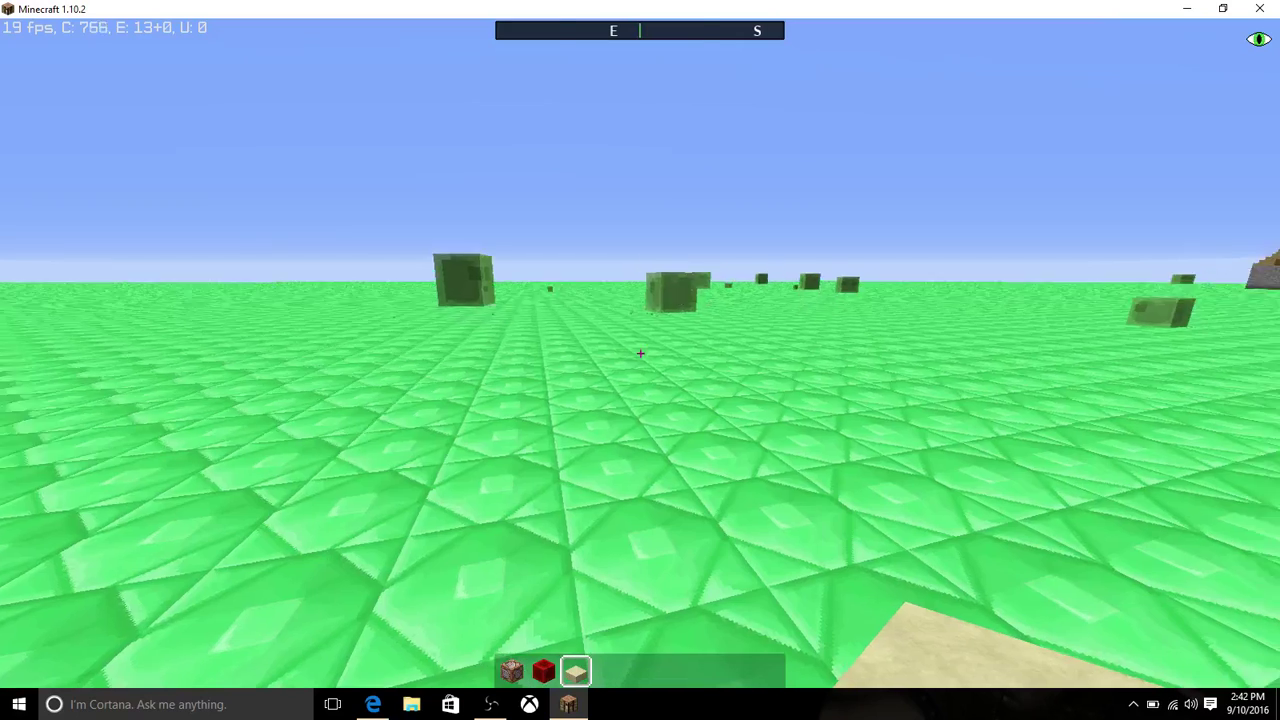
text(/)
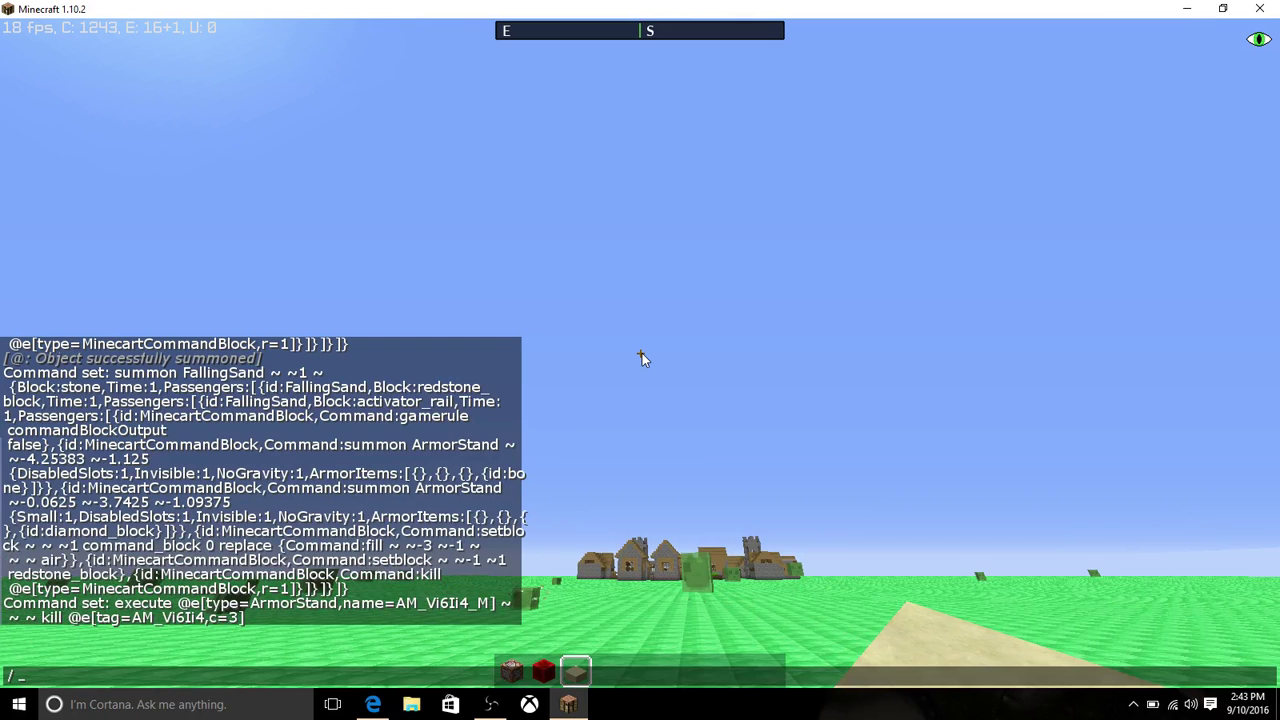
text(kill @)
key(Return)
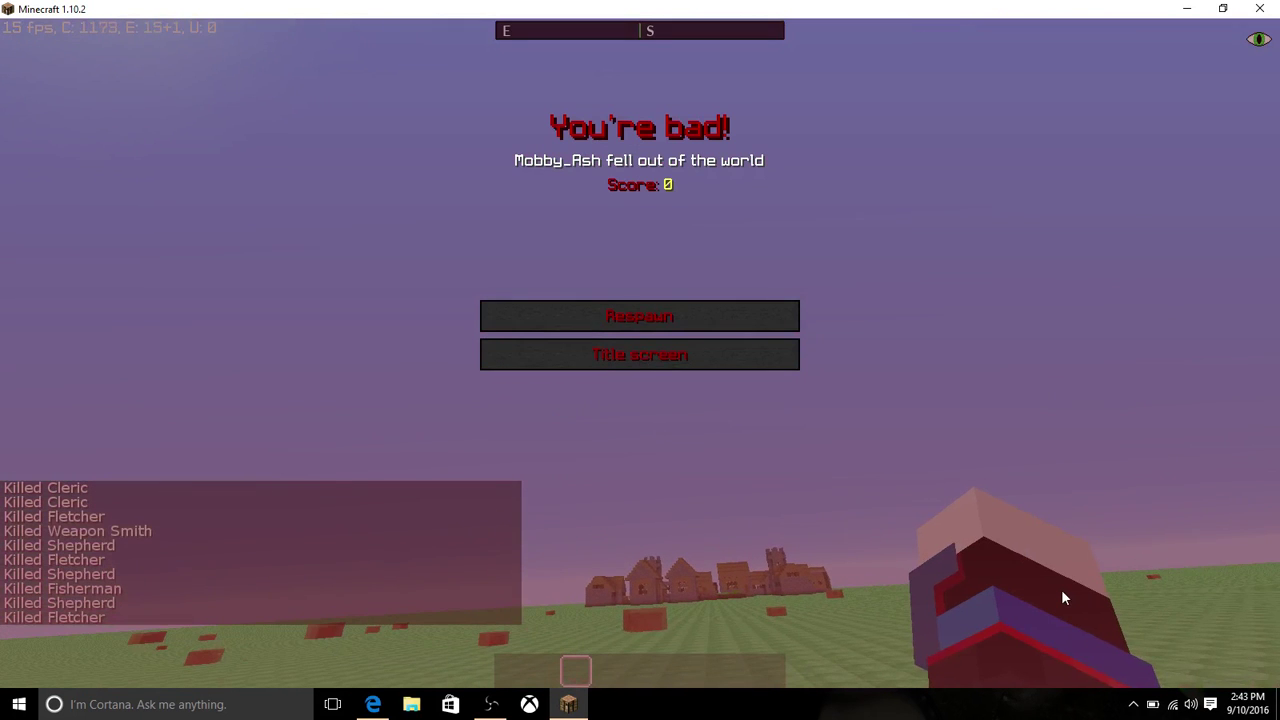
click(745, 318)
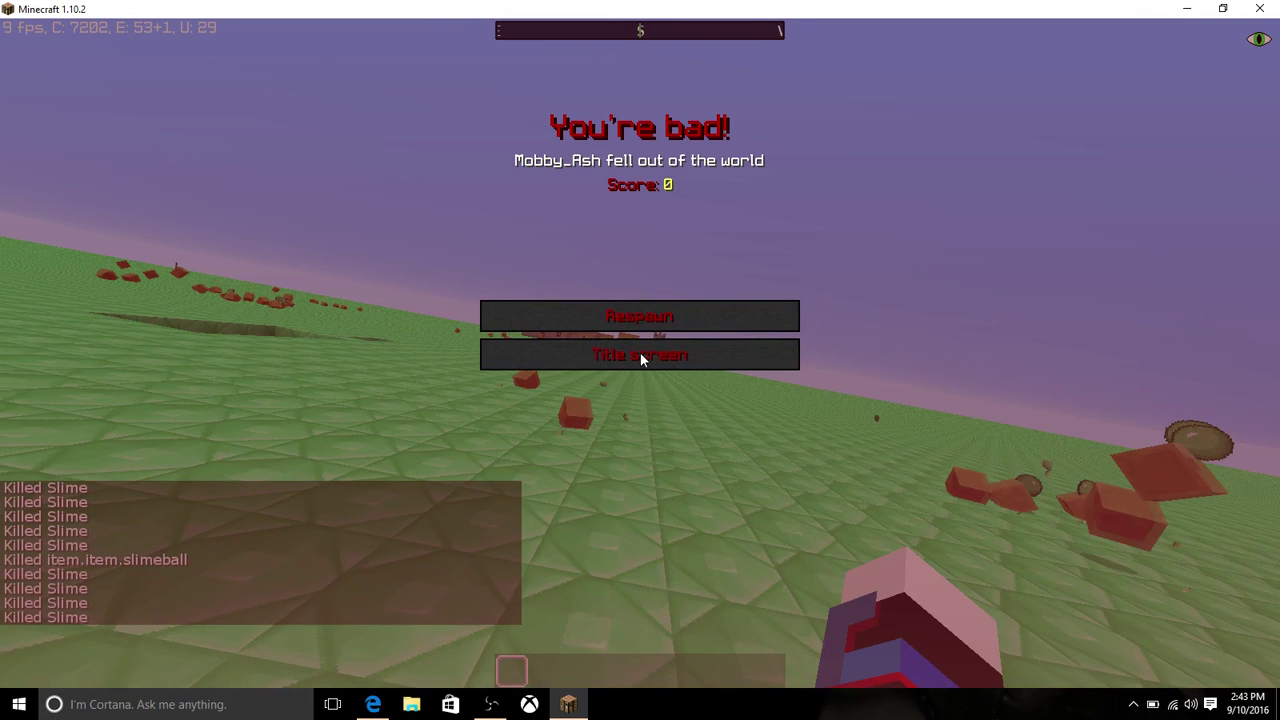
- Run /kill once more and respawn
key(Escape)
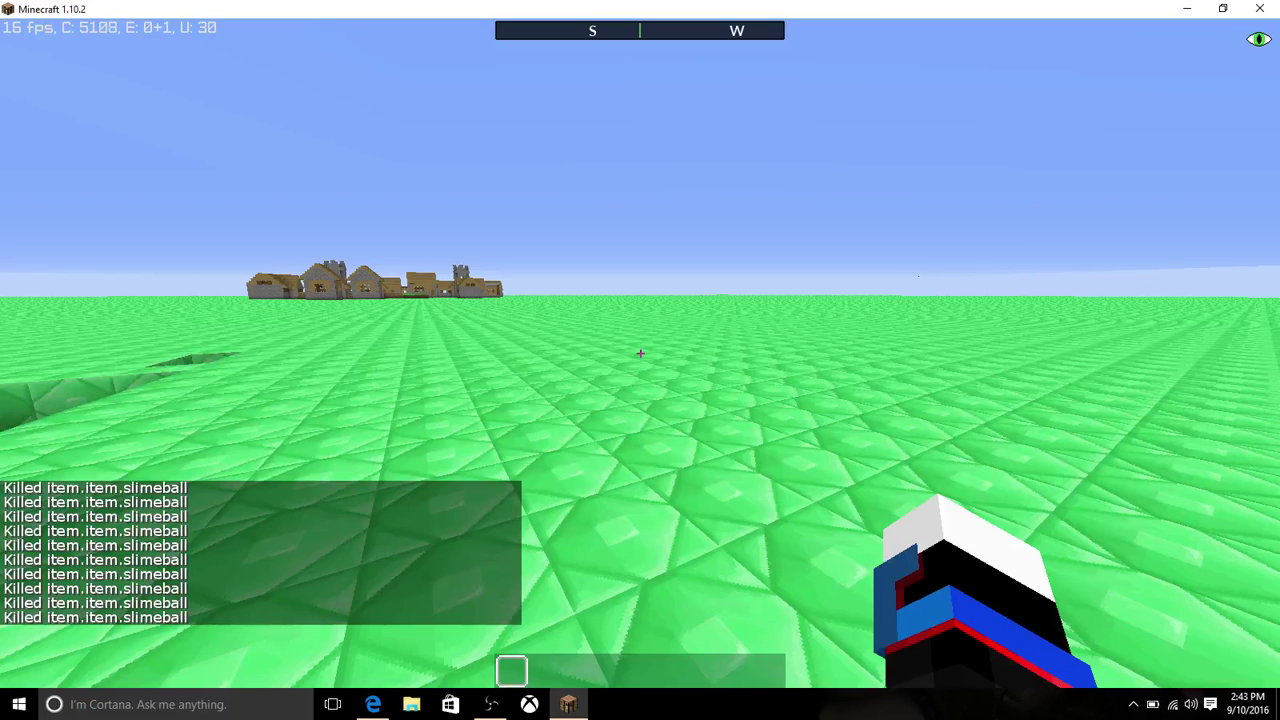
text(/kill @e)
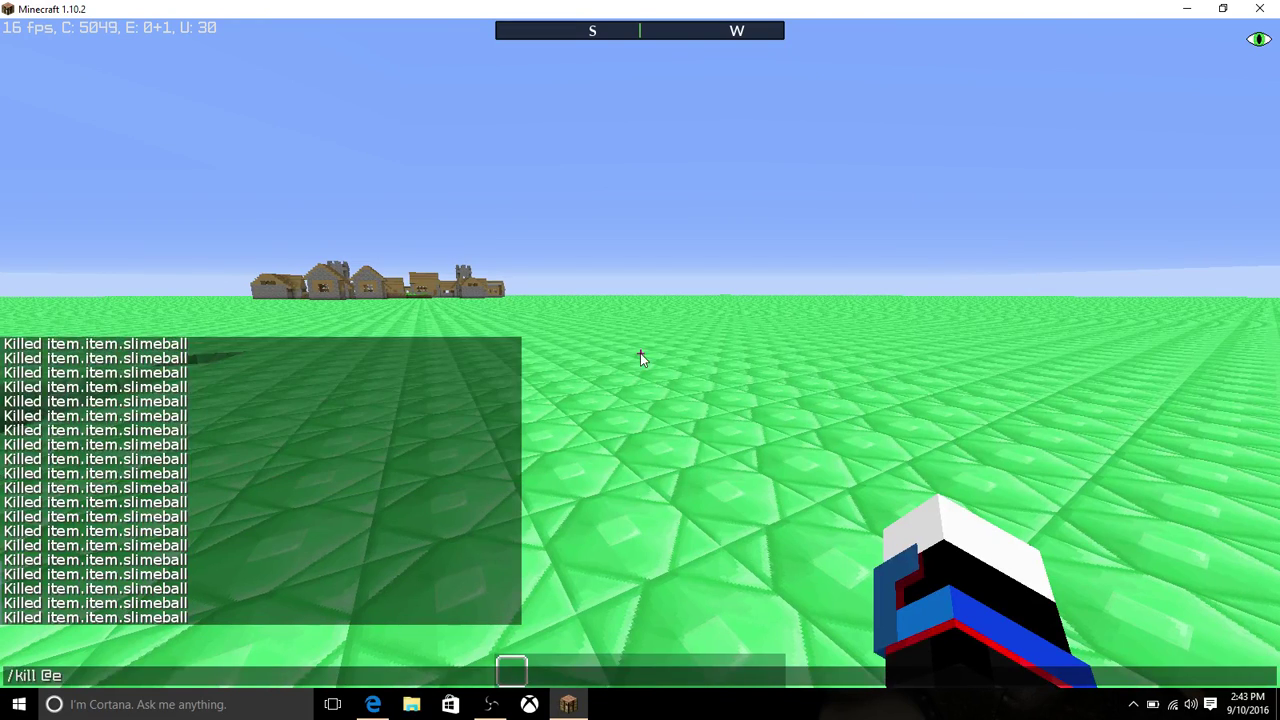
key(Return)
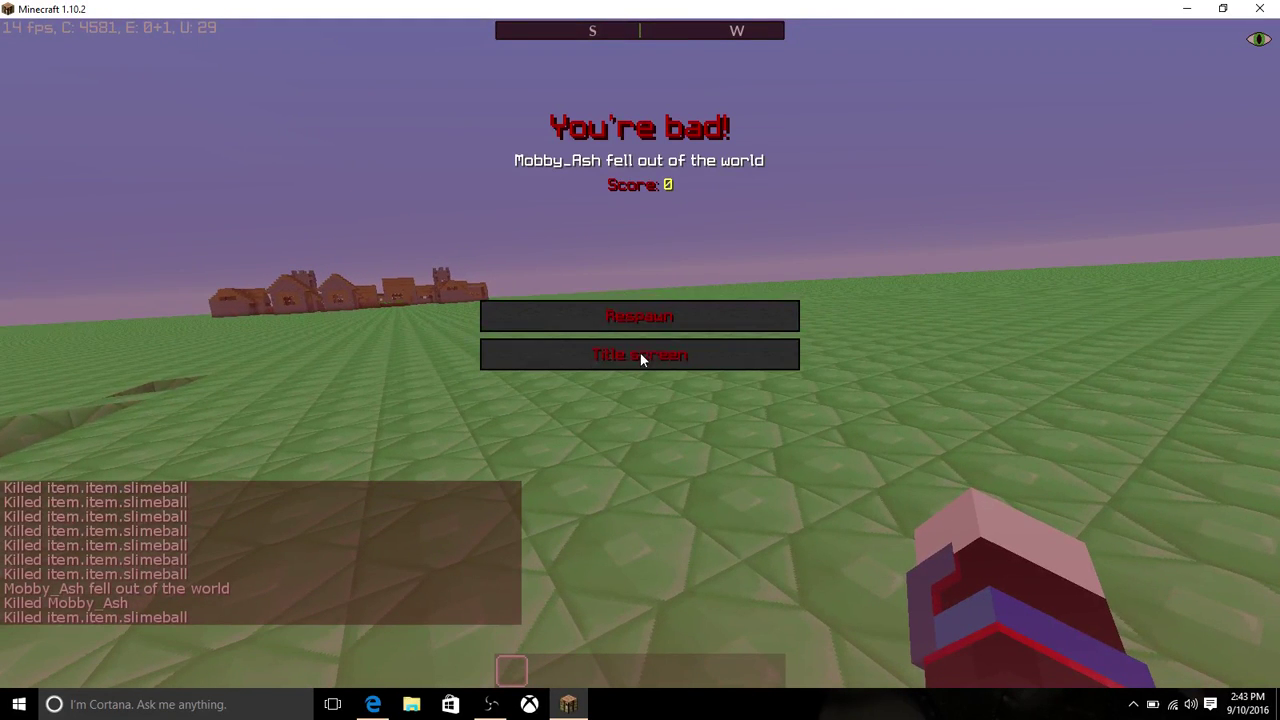
click(636, 321)
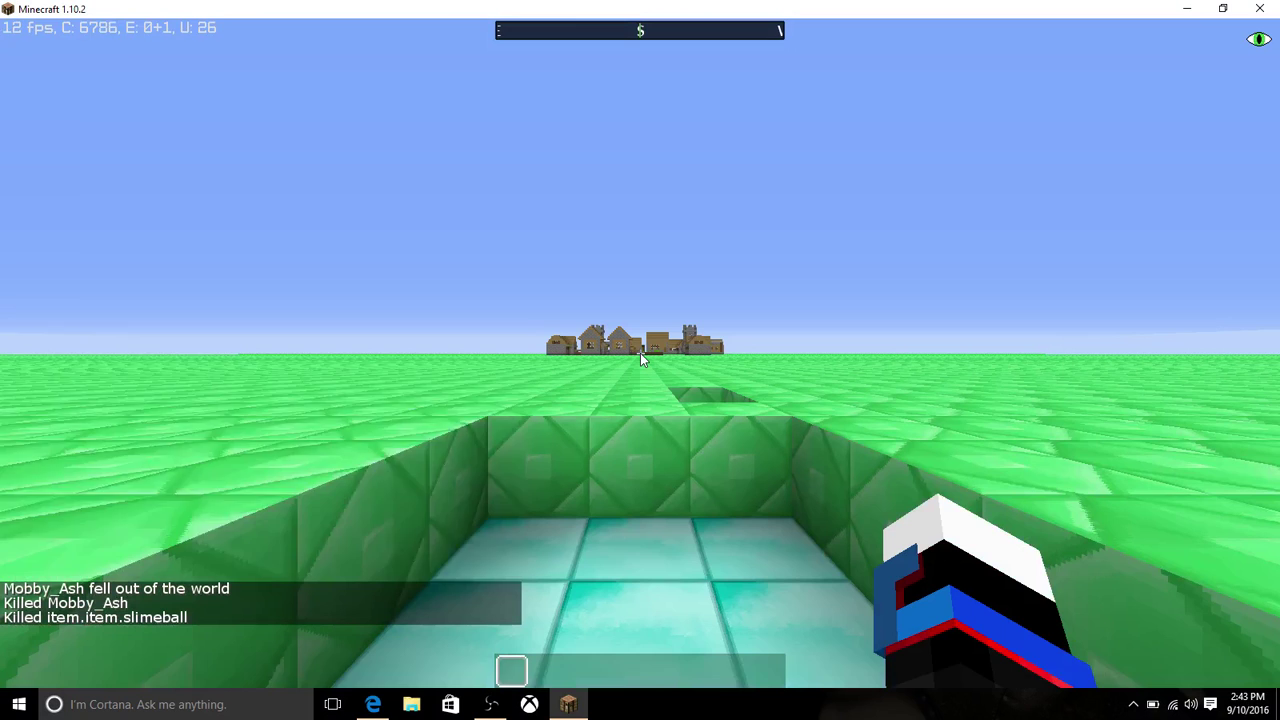
- Turn off mob spawning with /gamerule doMobSpawning false
text(/gameru)
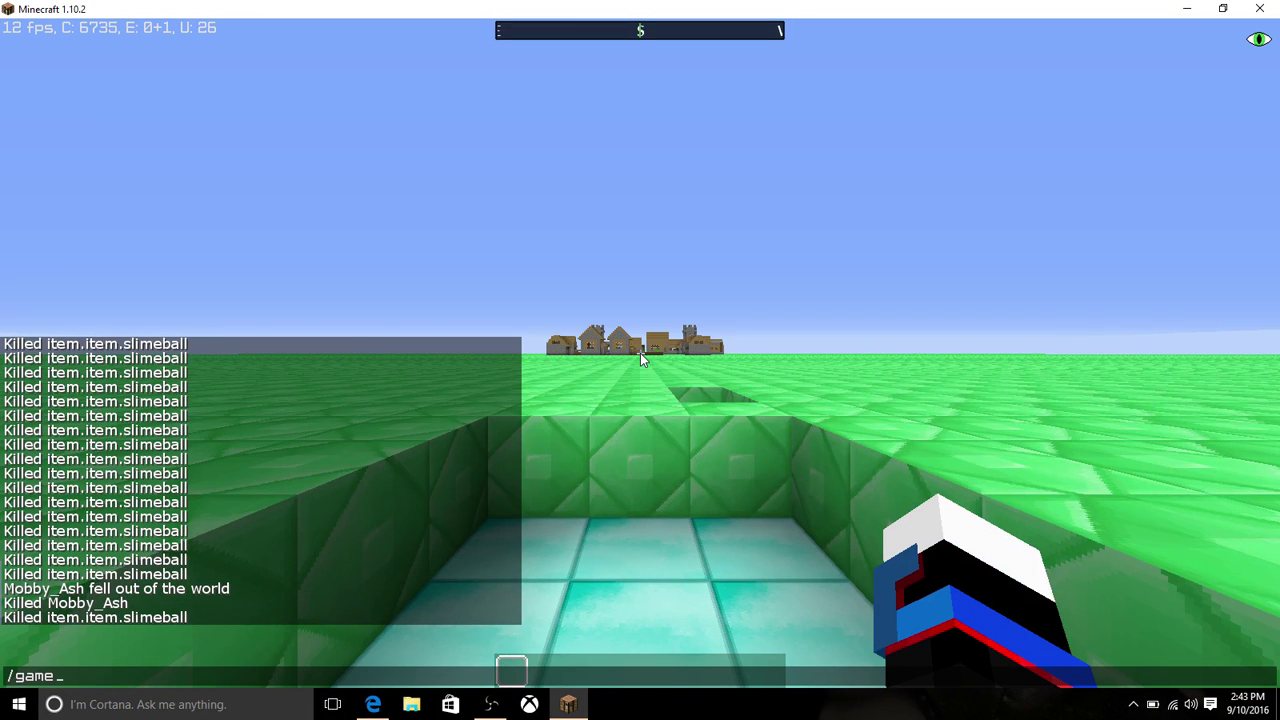
text(le domob)
key(Tab)
key(Tab)
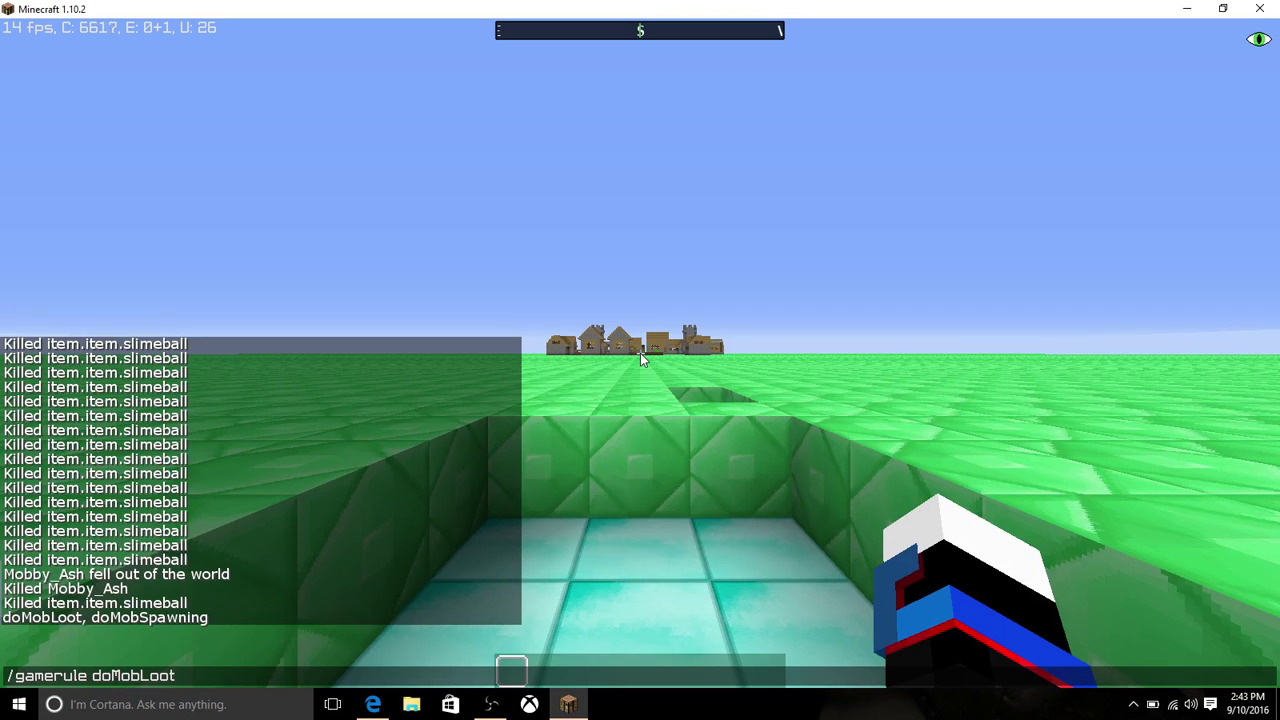
text(false)
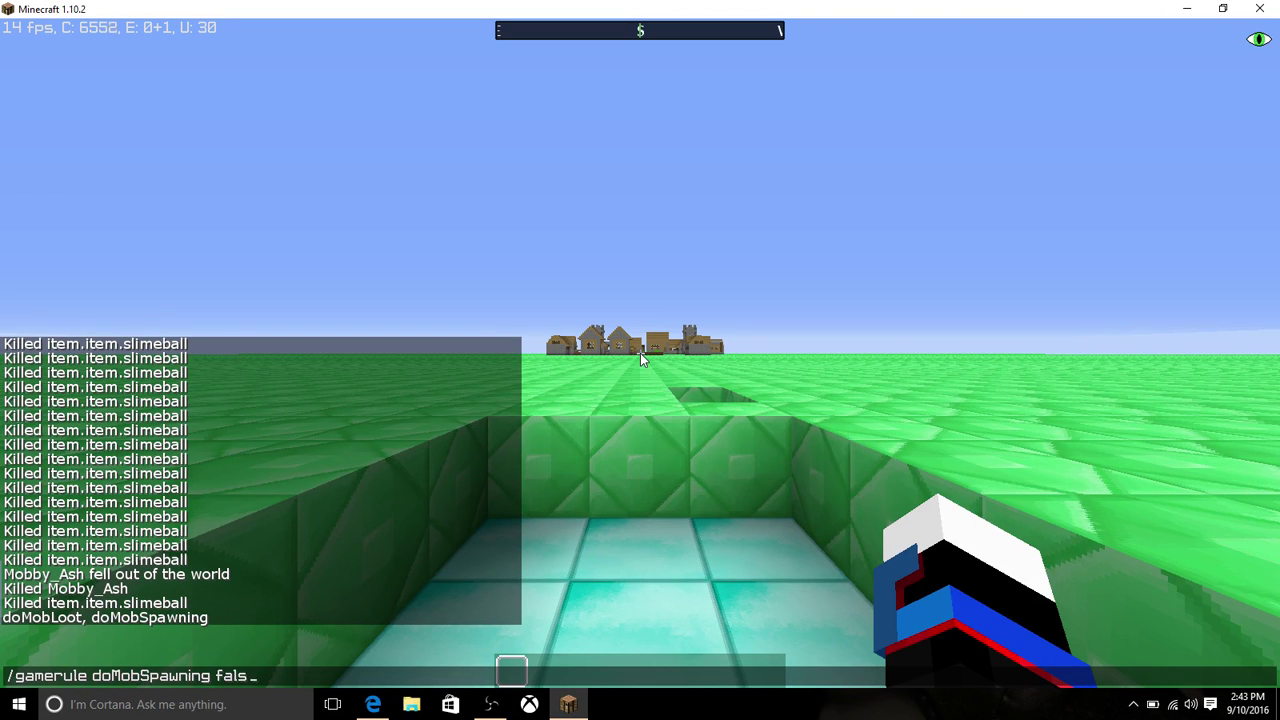
key(Return)
- Set the keepInventory game rule to true
key(slash)
key(Up)
key(ctrl+BackSpace)
key(ctrl+BackSpace)
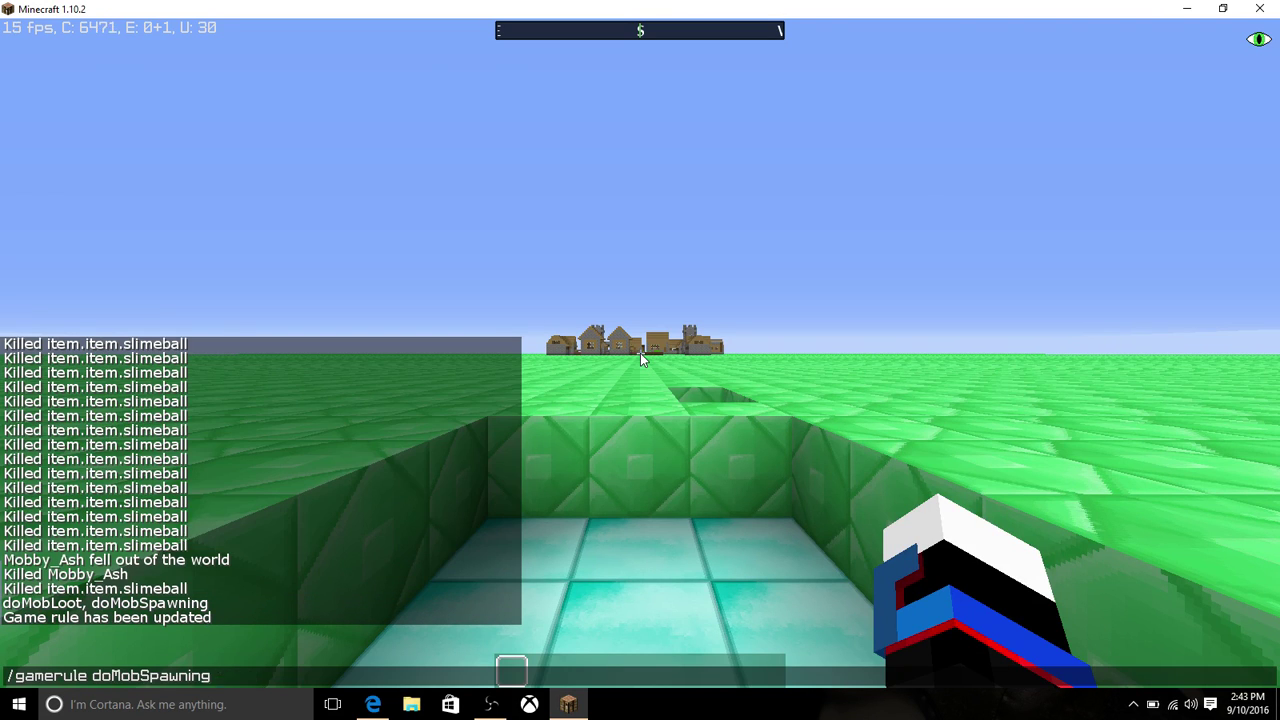
text(keepInventory false)
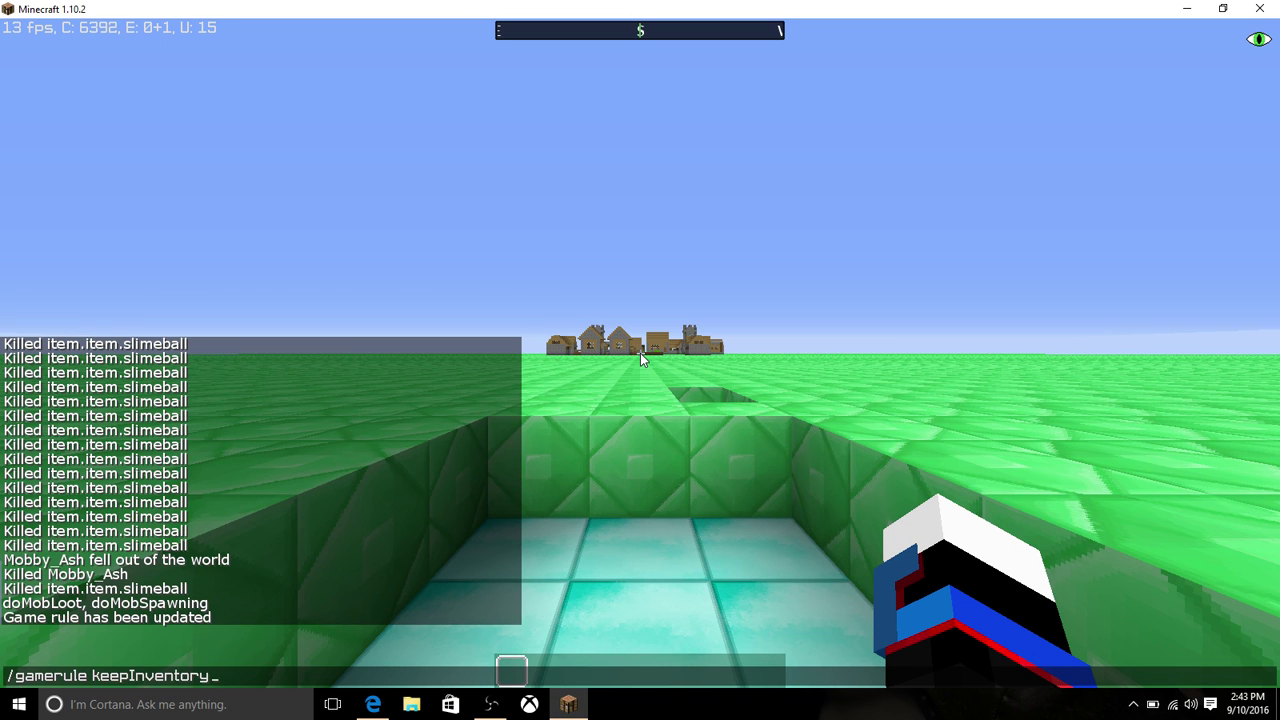
key(Return)
key(w)
key(slash)
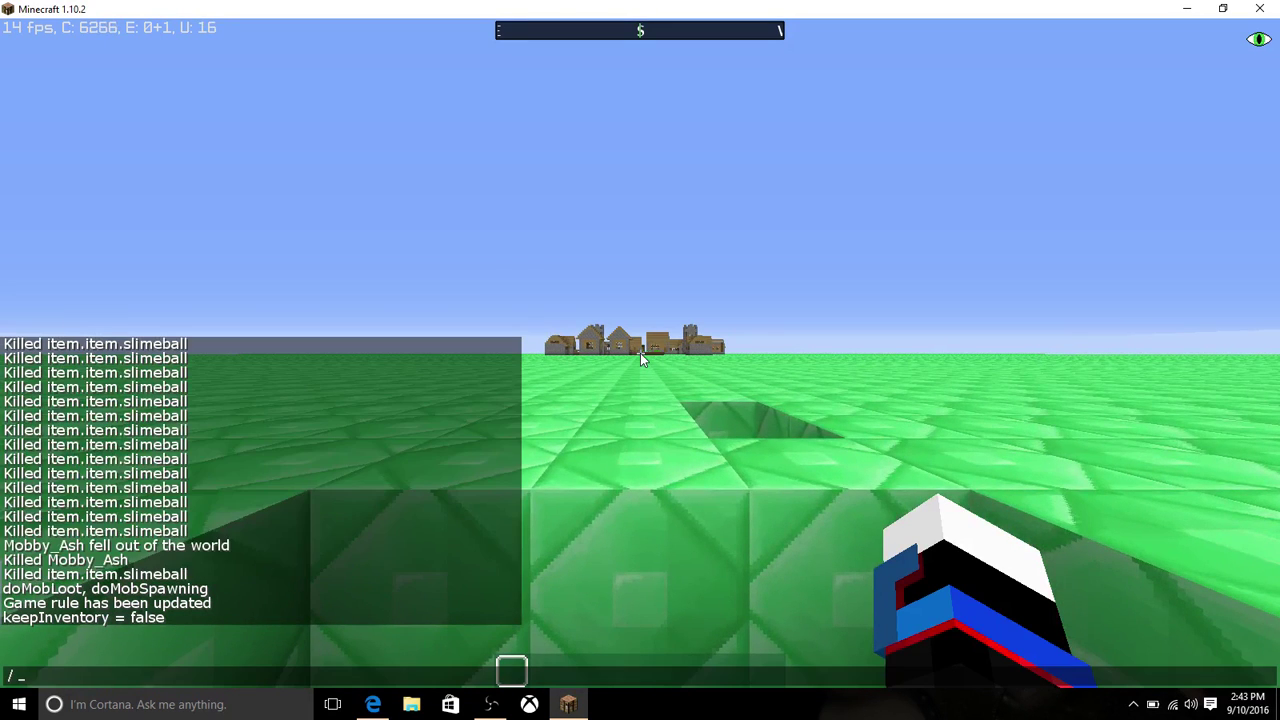
key(Up)
key(ctrl+BackSpace)
text(true)
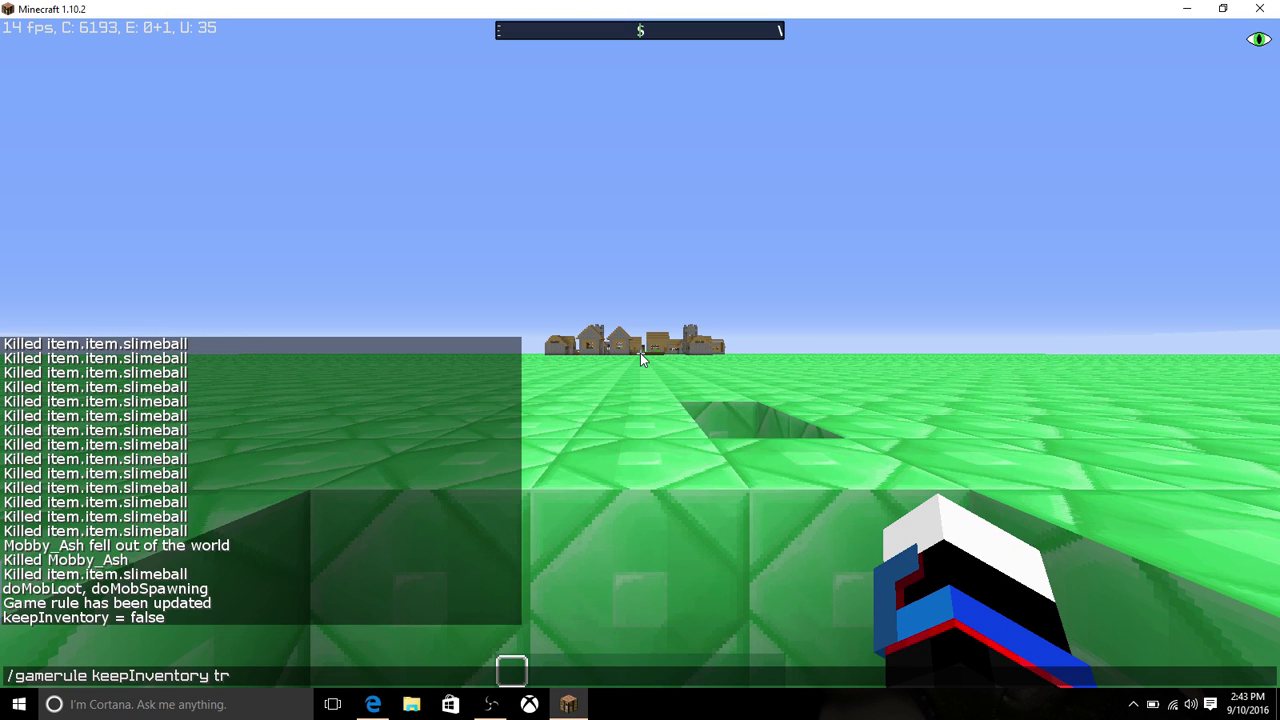
key(Return)
- Rerun the earlier command that gives a command block and head to the dug pit
key(slash)
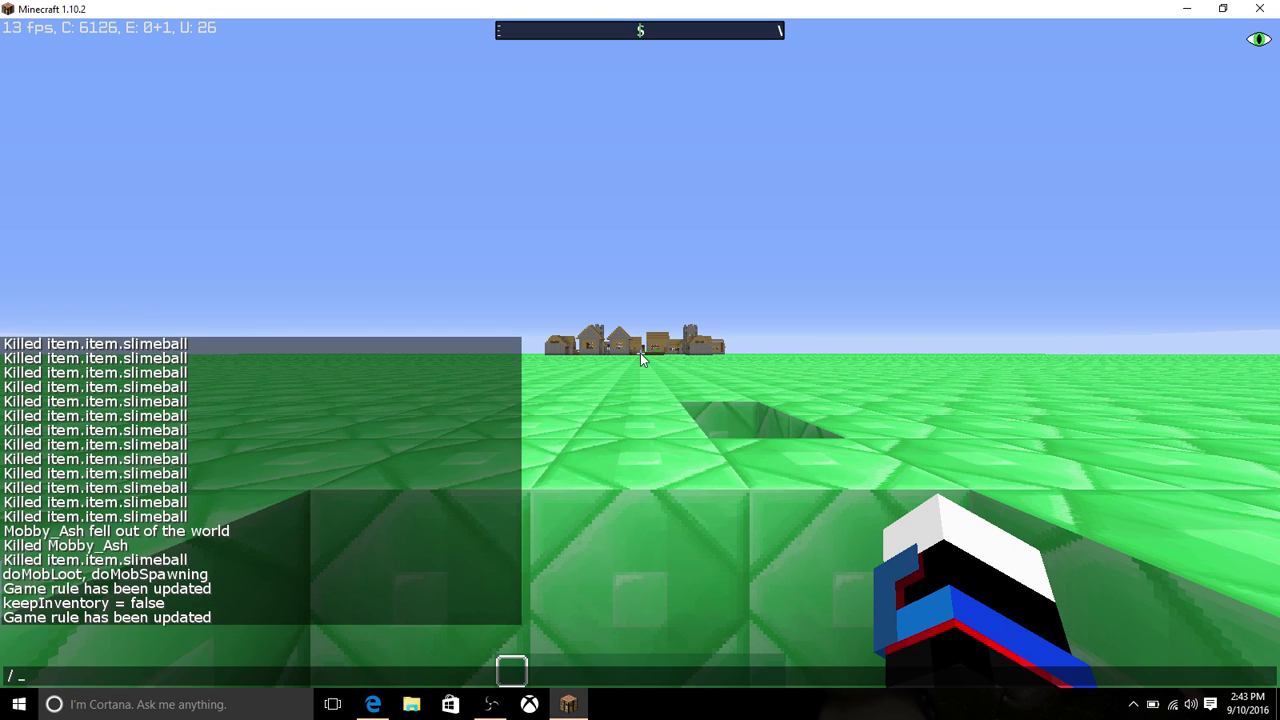
key(Up)
key(Up)
key(Up)
key(Up)
key(Up)
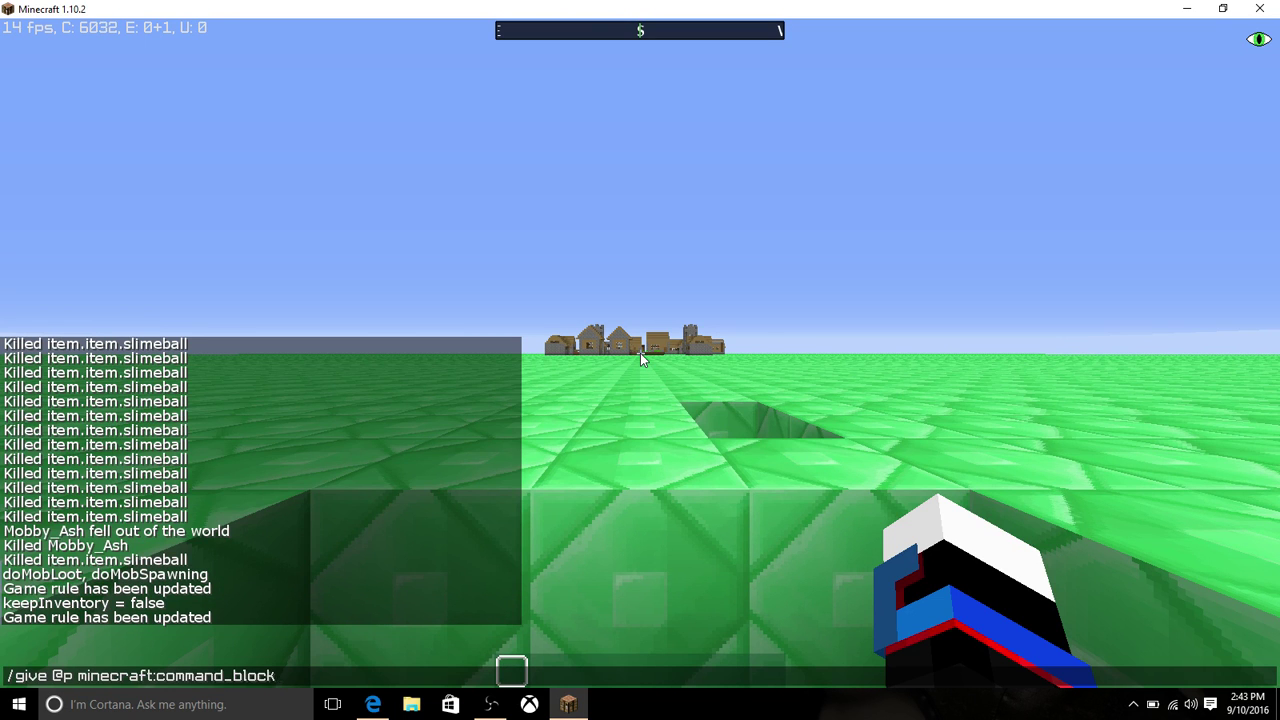
key(Return)
key(w)
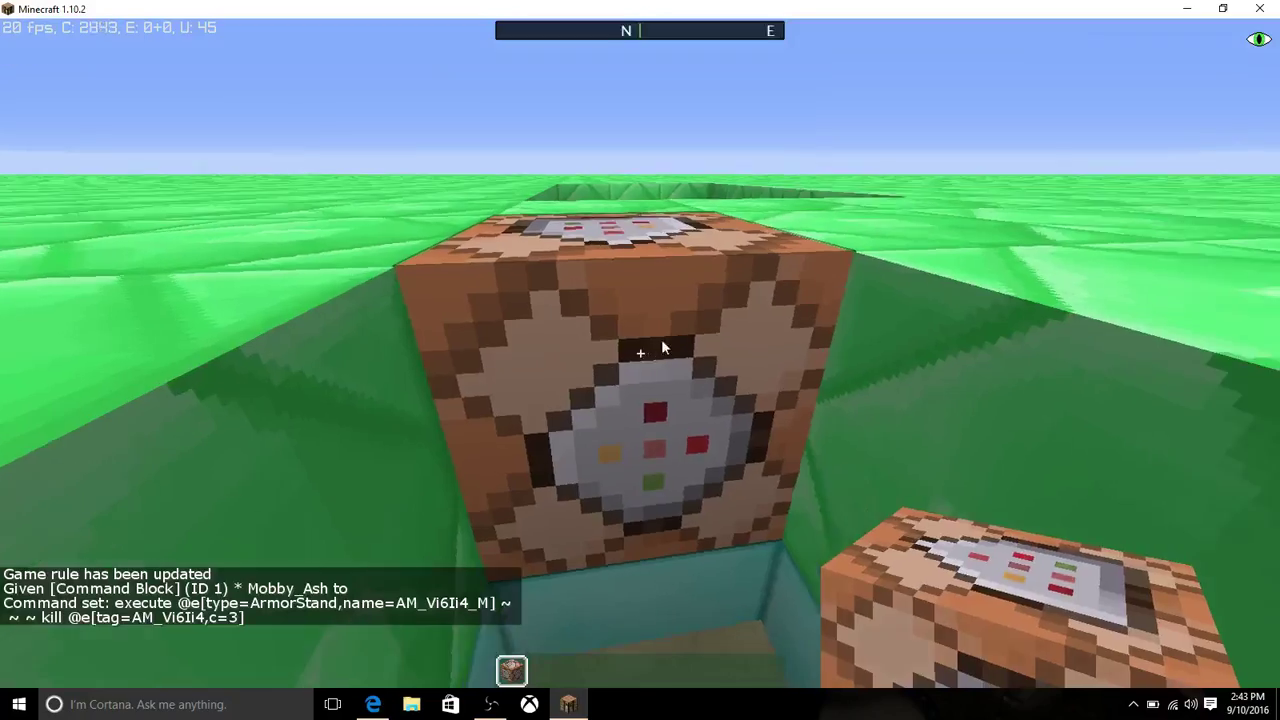
- Take a Block of Redstone from the creative Redstone category
key(e)
click(700, 233)
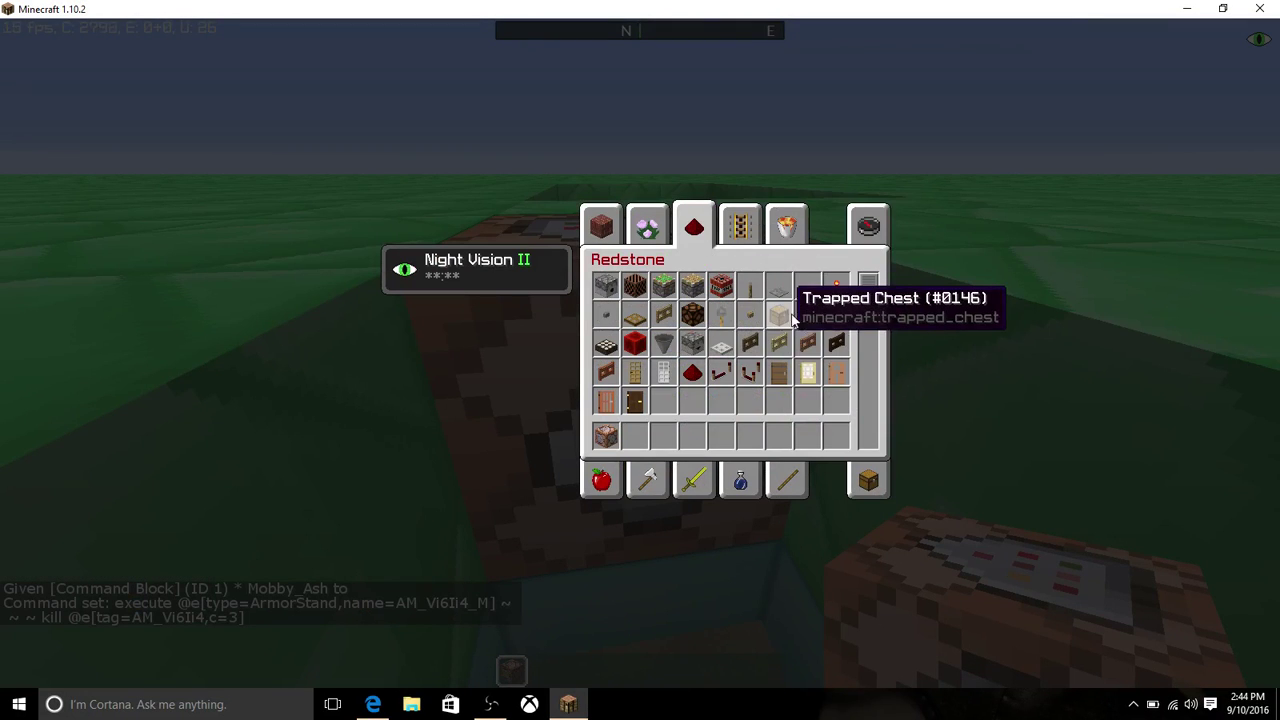
click(635, 343)
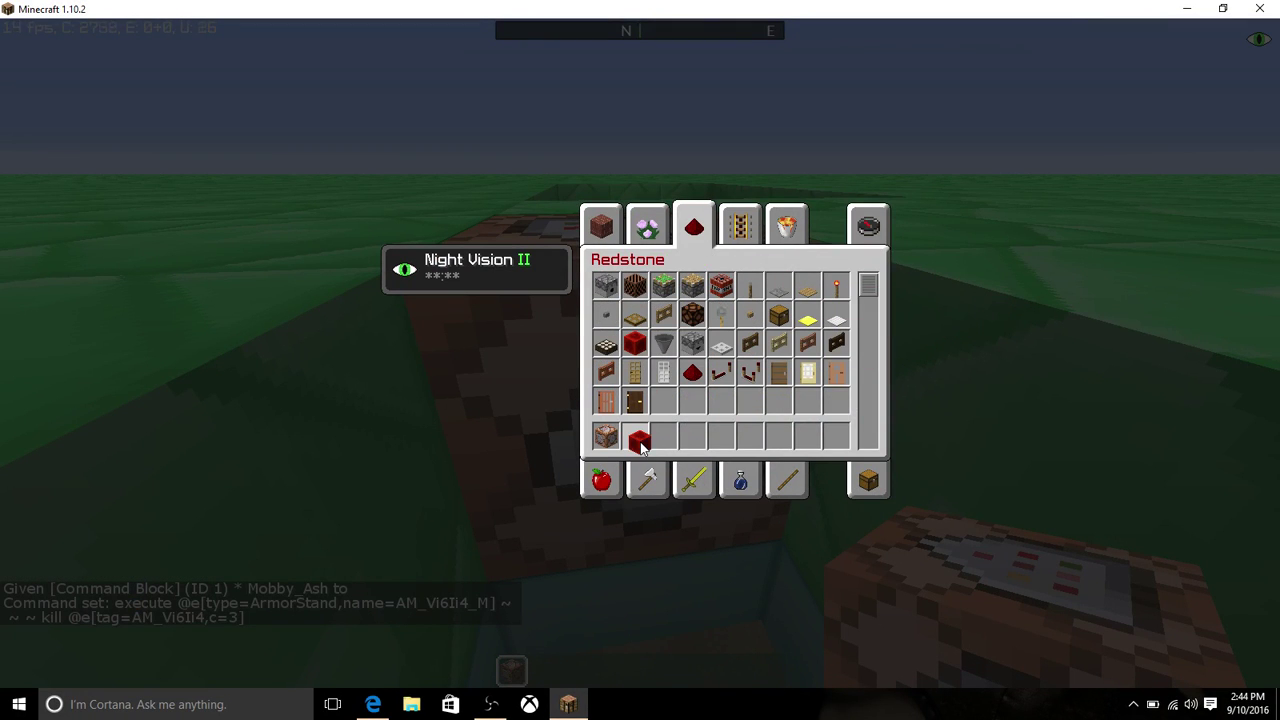
key(e)
- Set the command block to Always Active, then reopen it and erase its command
right_click(640, 352)
click(747, 318)
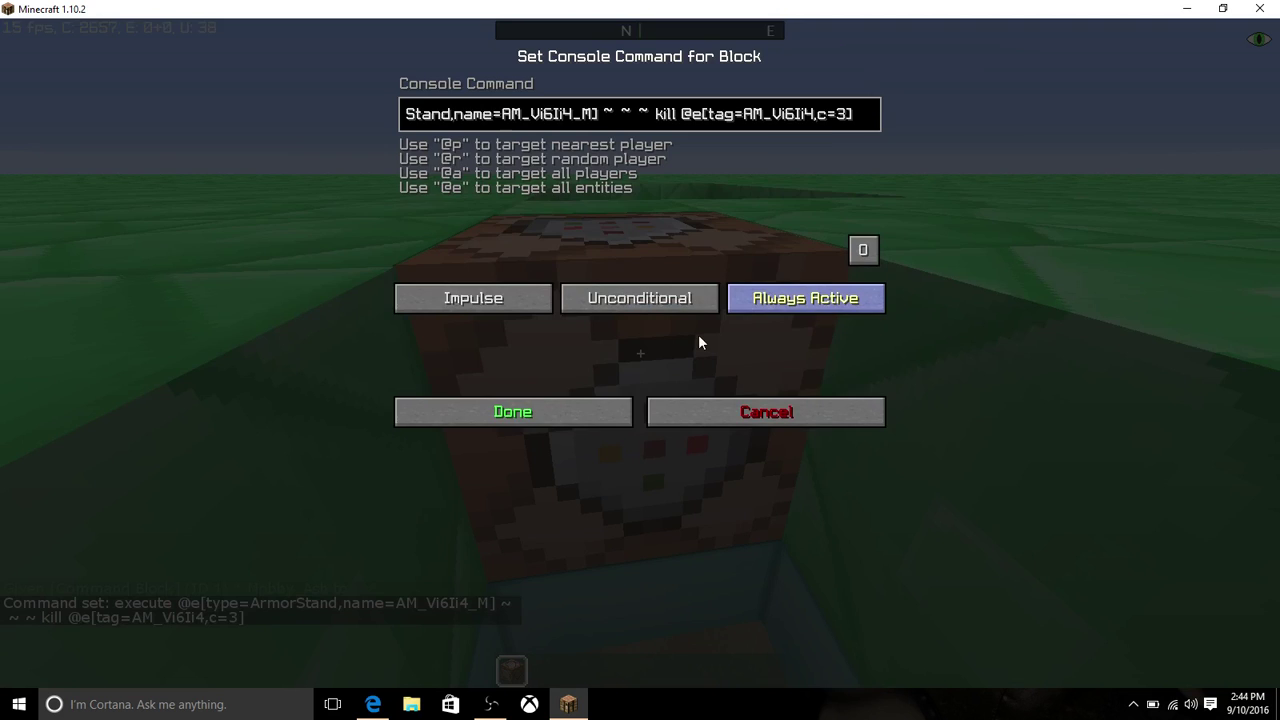
click(590, 412)
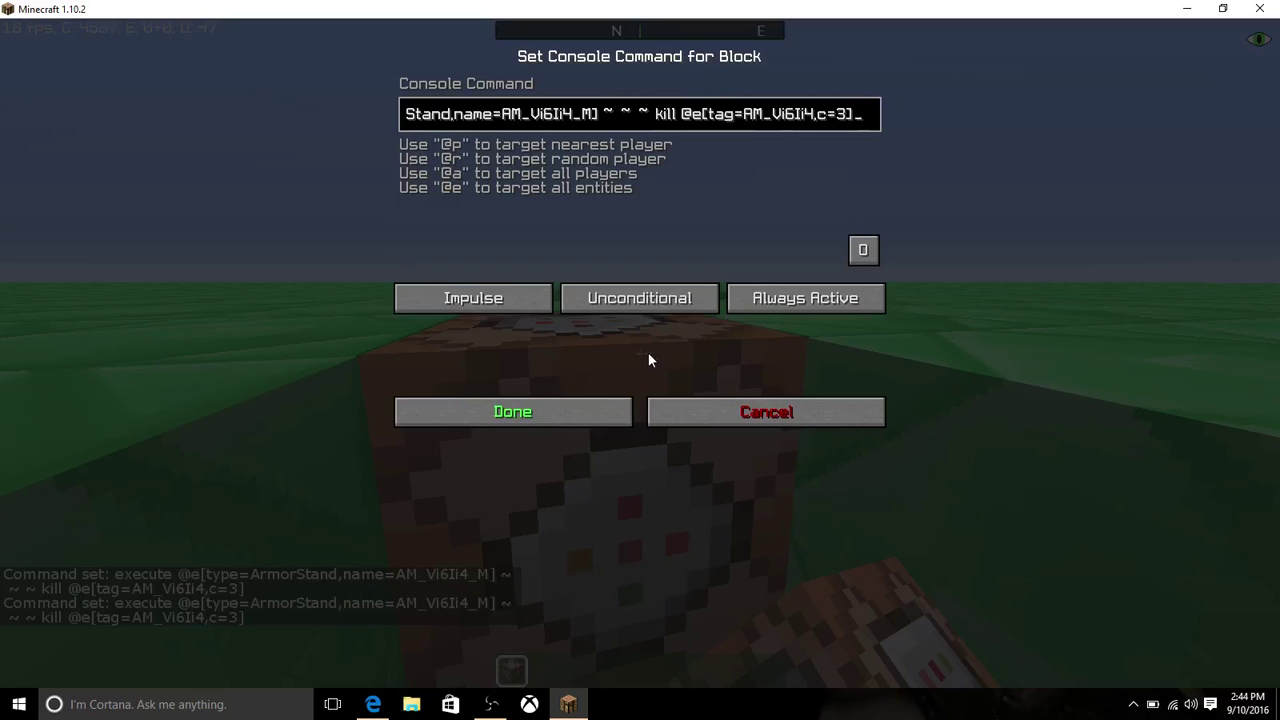
right_click(640, 352)
key(BackSpace)
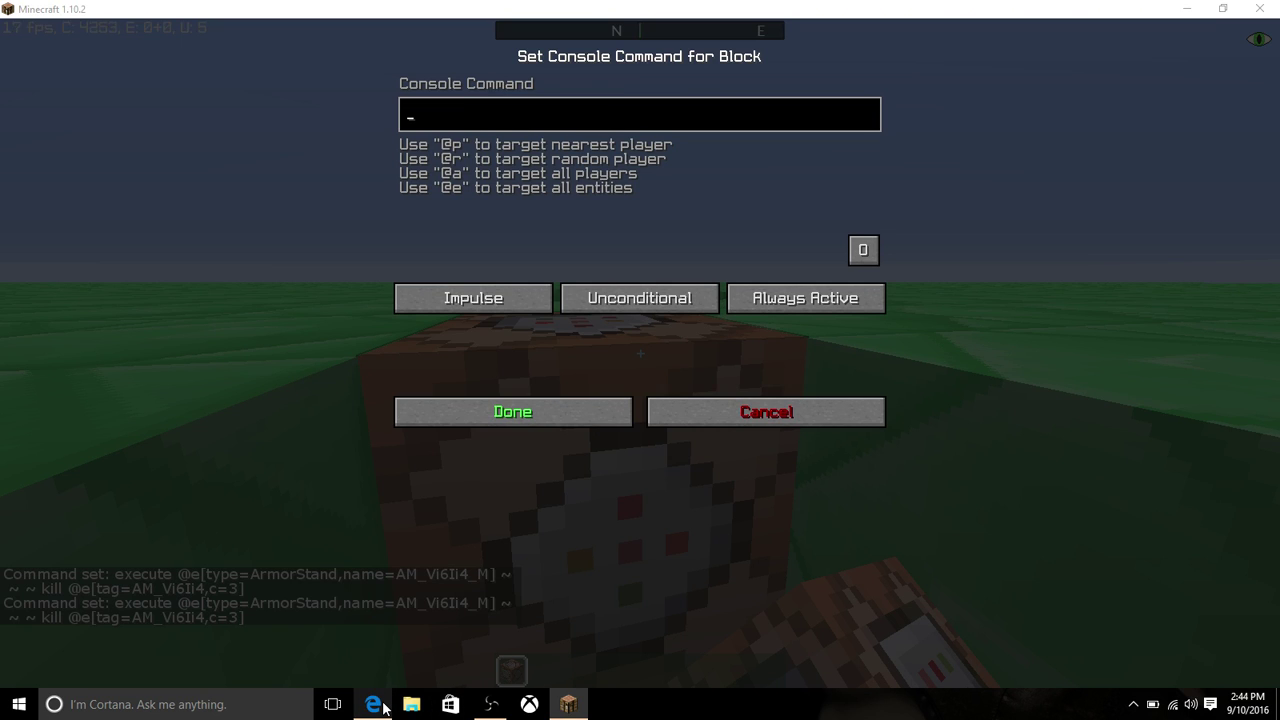
click(376, 705)
- Duplicate the diamond block and add a diamond_sword to the design as Object 4
click(230, 212)
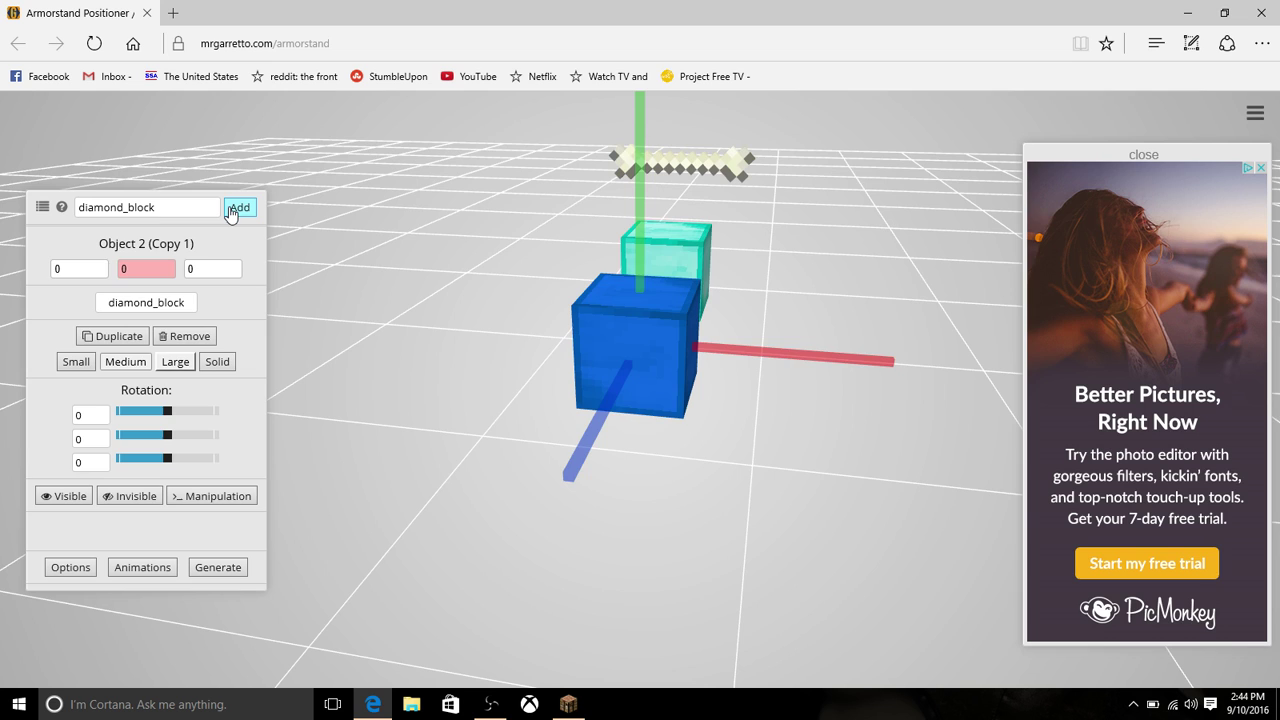
click(238, 207)
text(swor)
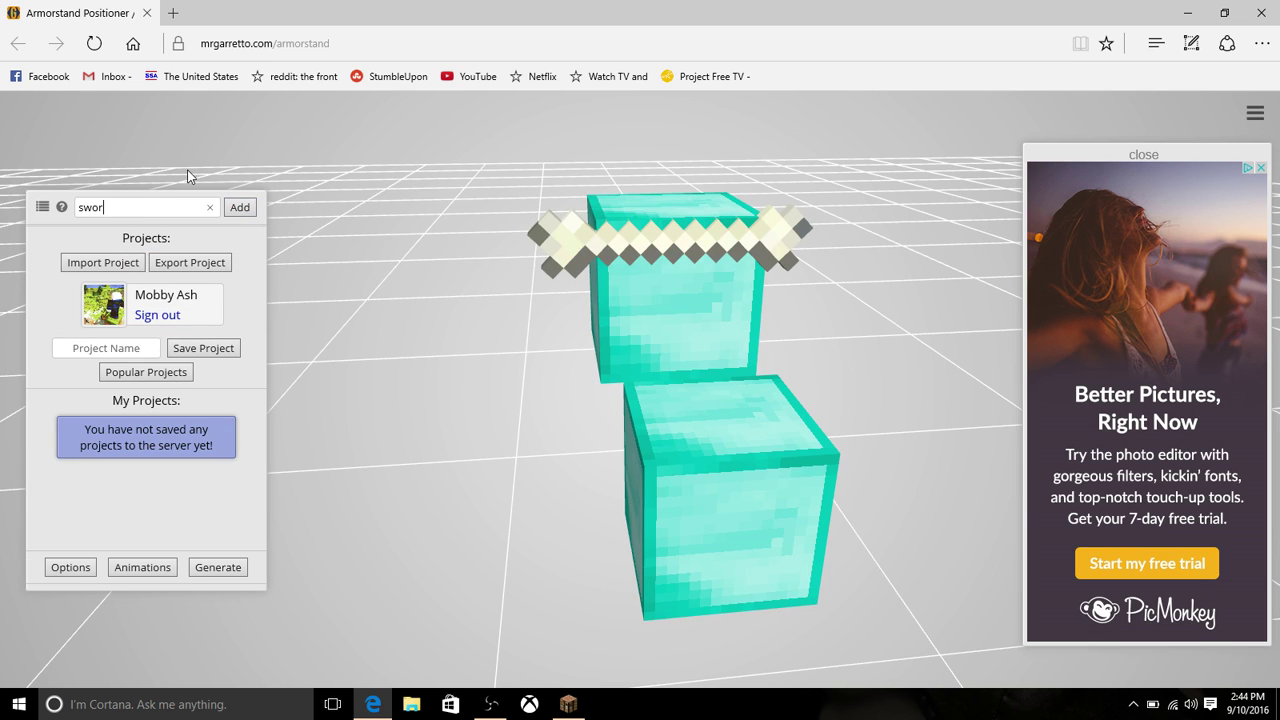
key(BackSpace)
key(BackSpace)
key(BackSpace)
text(dimond)
key(BackSpace)
key(BackSpace)
key(BackSpace)
text(a)
text(mond_s)
text(word)
key(Return)
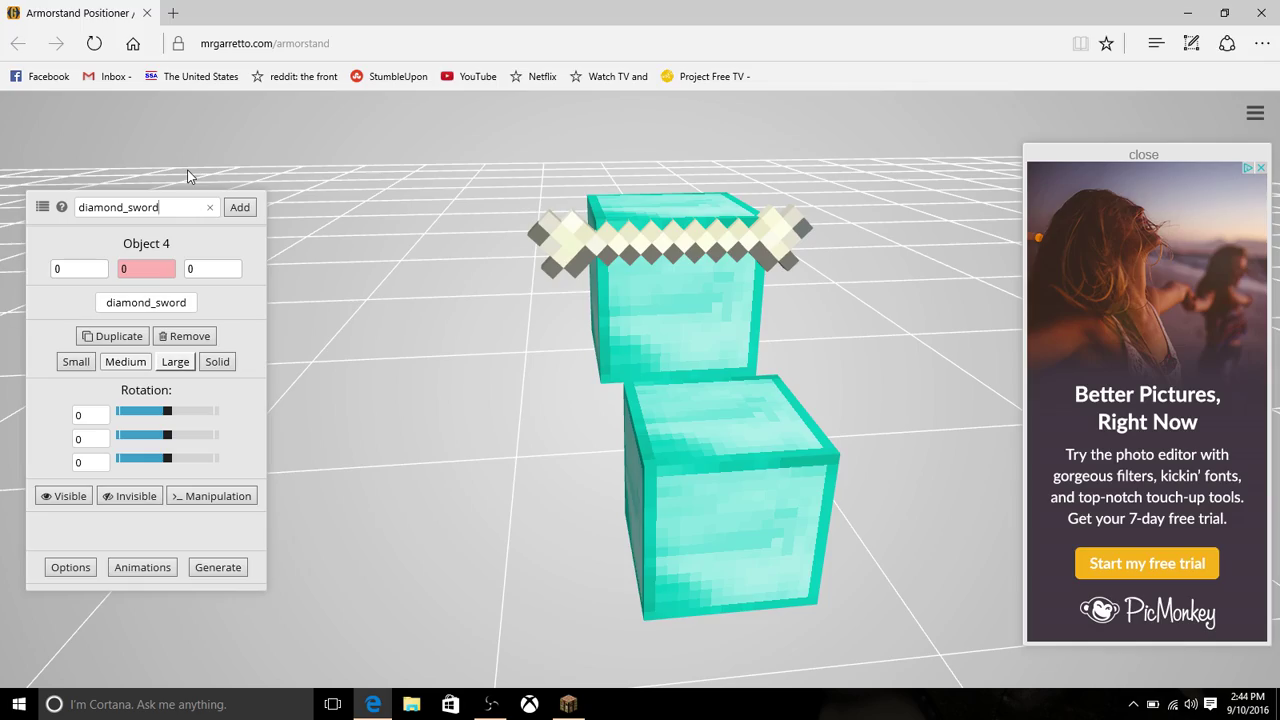
- Save the summon command in a command block needing redstone, then power it with redstone
key(e)
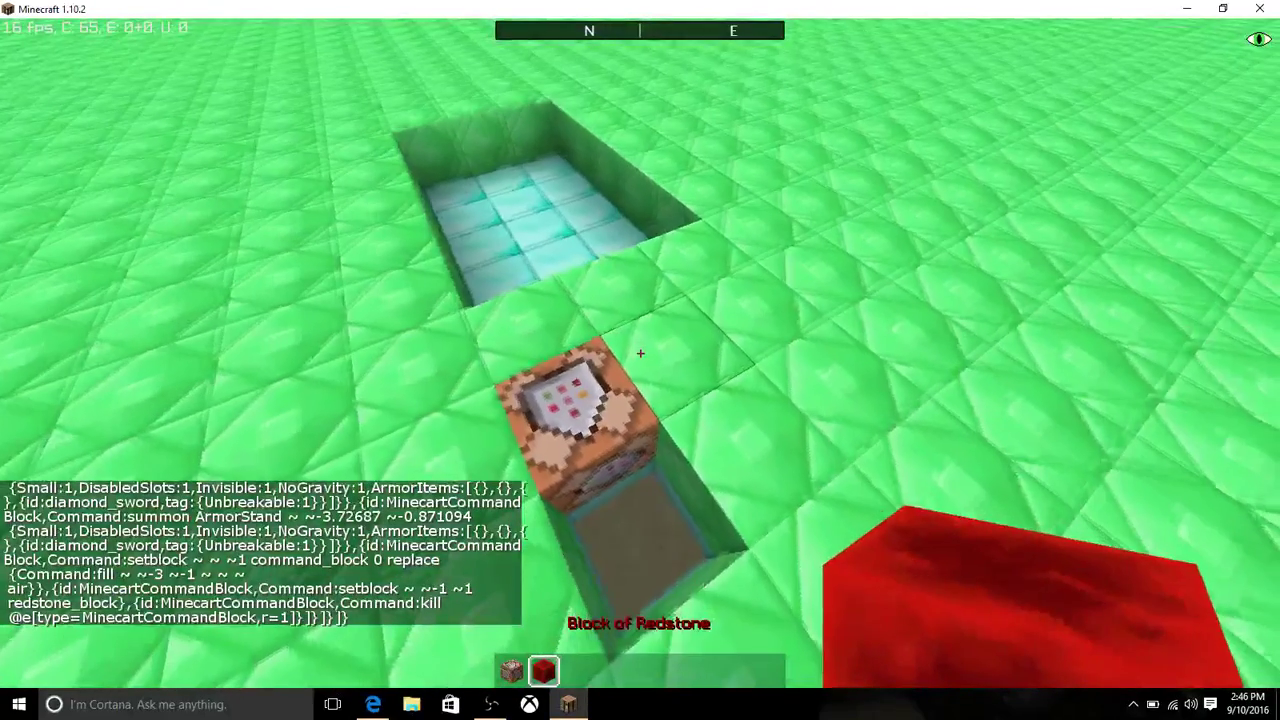
click(640, 353)
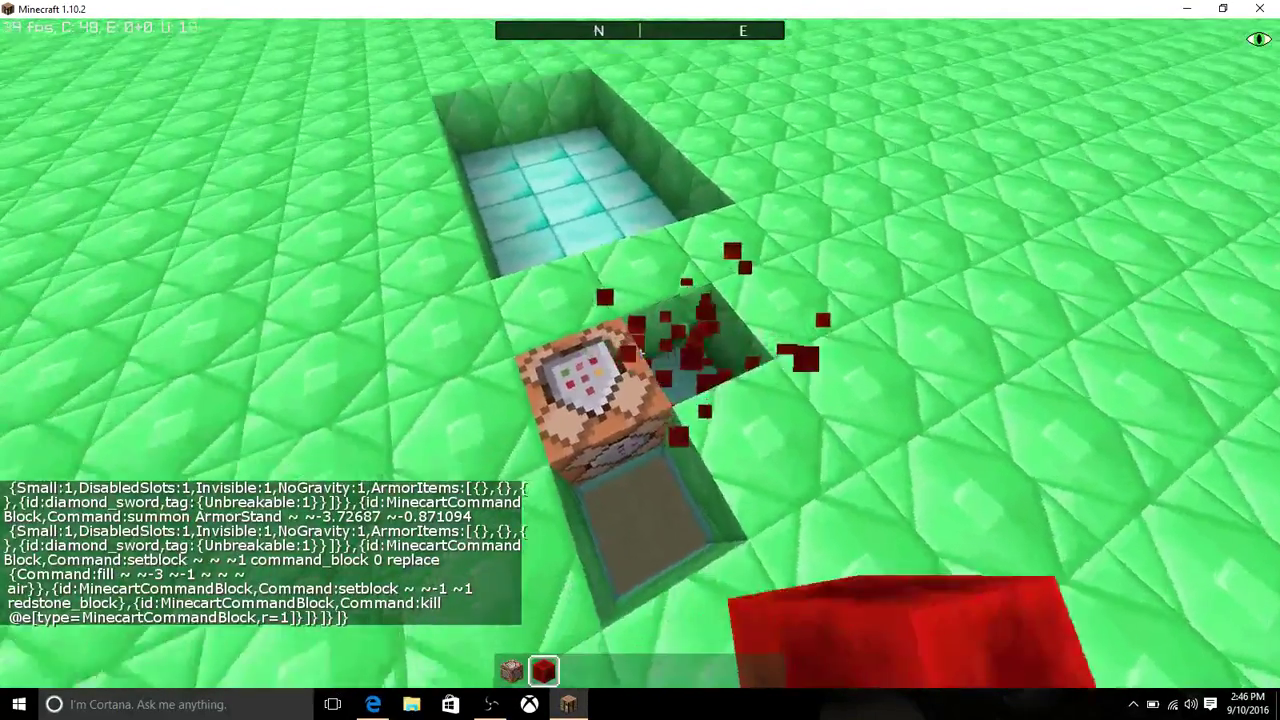
right_click(640, 360)
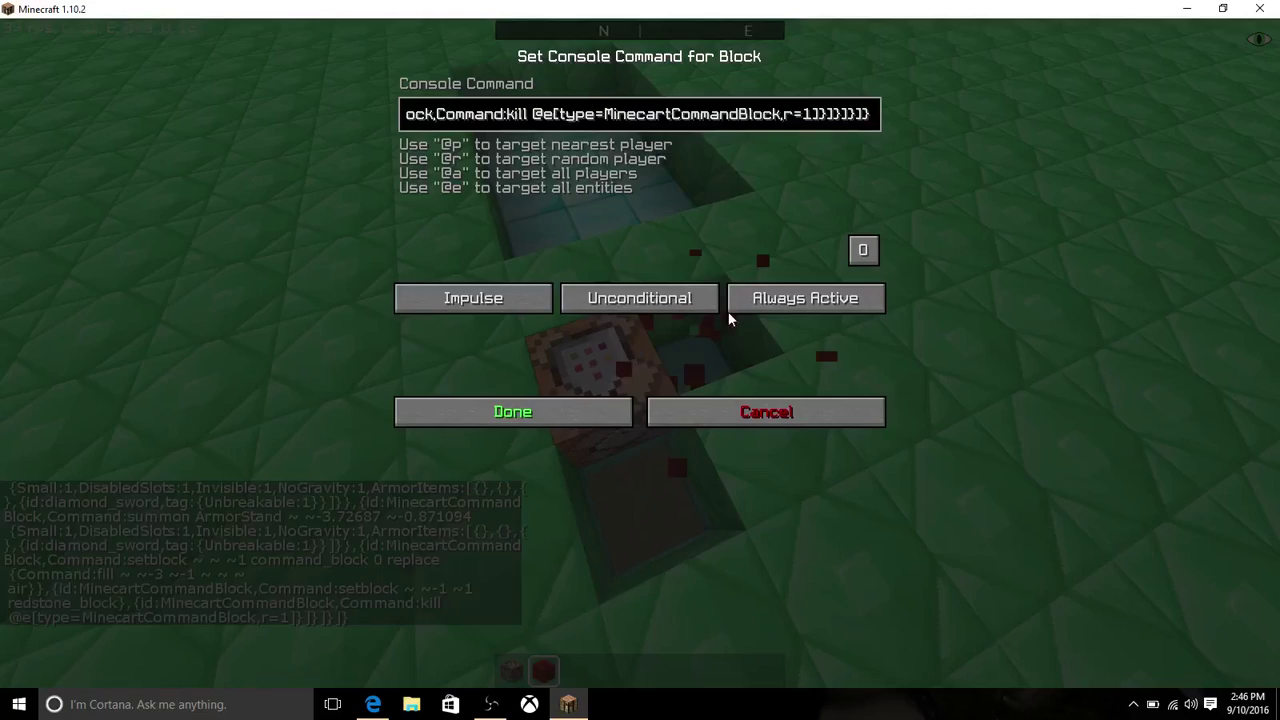
click(760, 296)
click(486, 408)
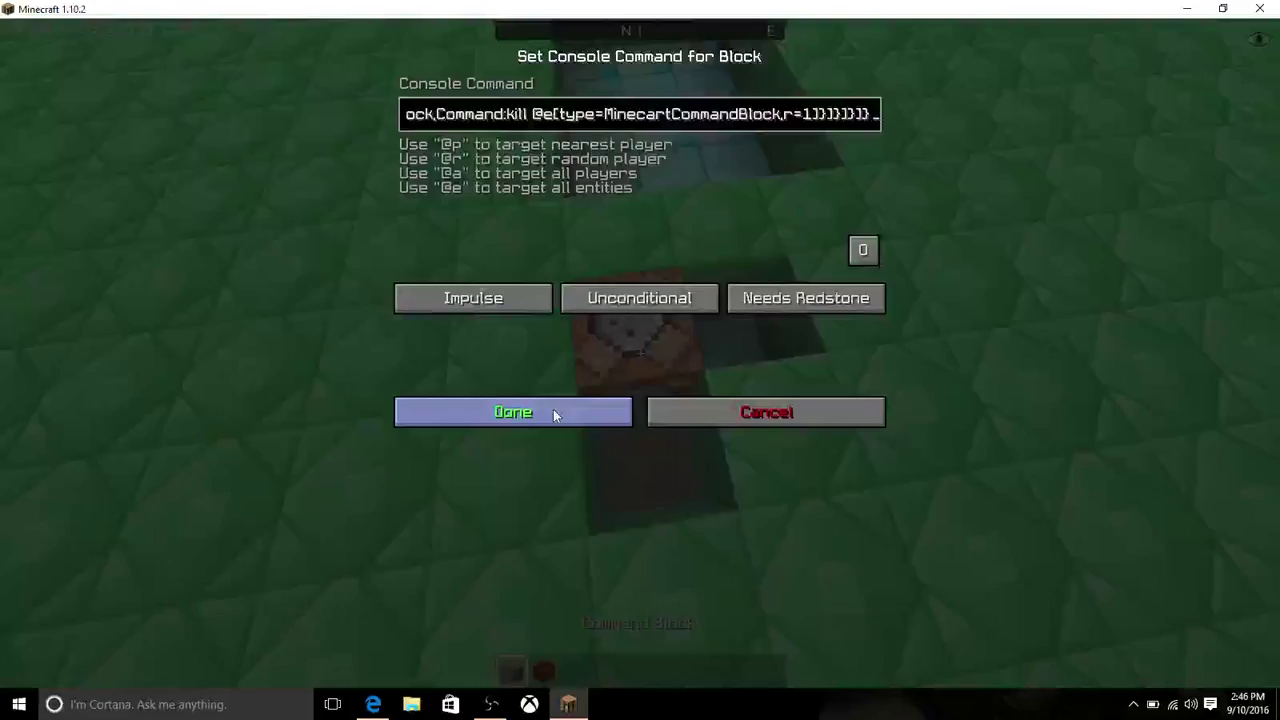
click(553, 409)
key(2)
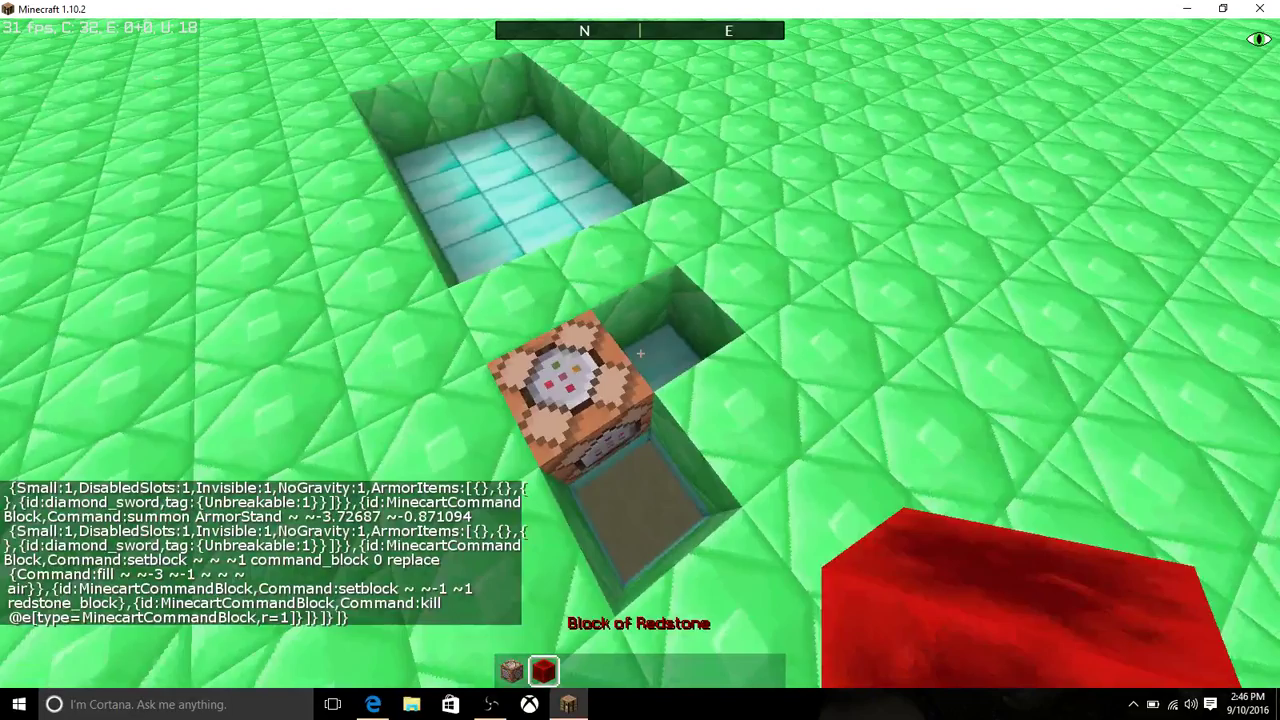
right_click(640, 353)
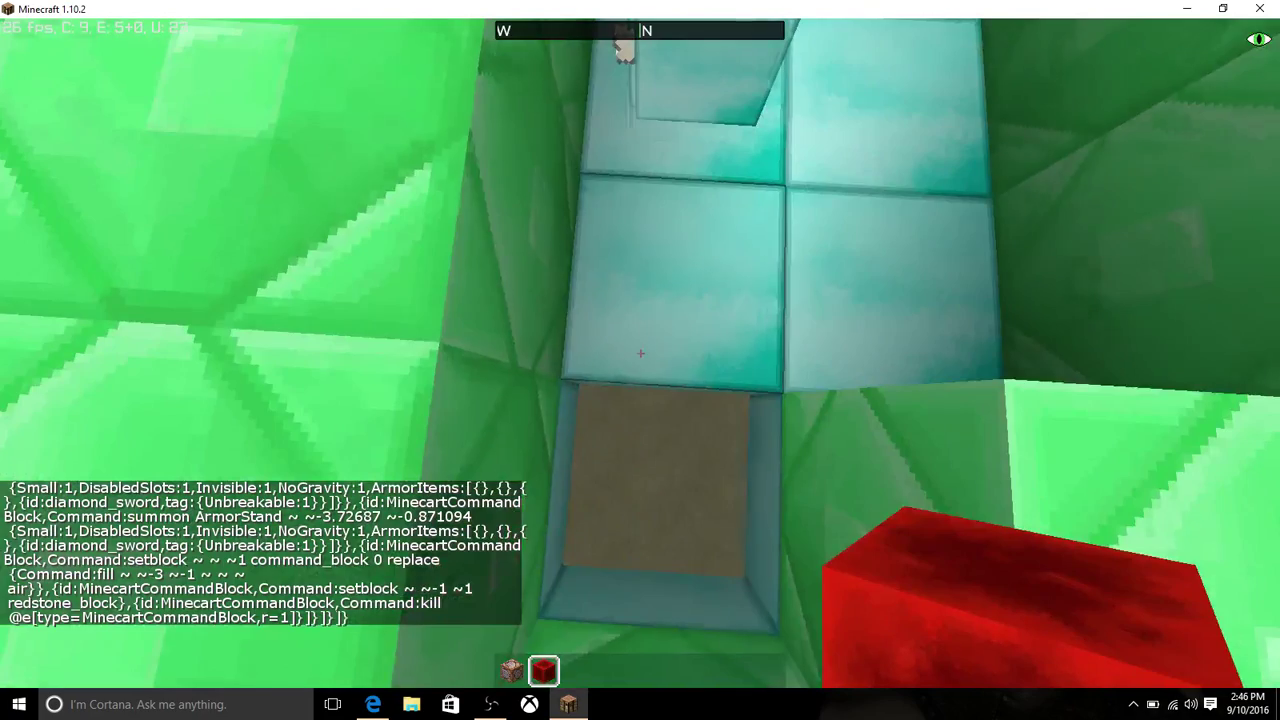
- Break the emerald and diamond blocks surrounding the decoration to clear the room
key(space)
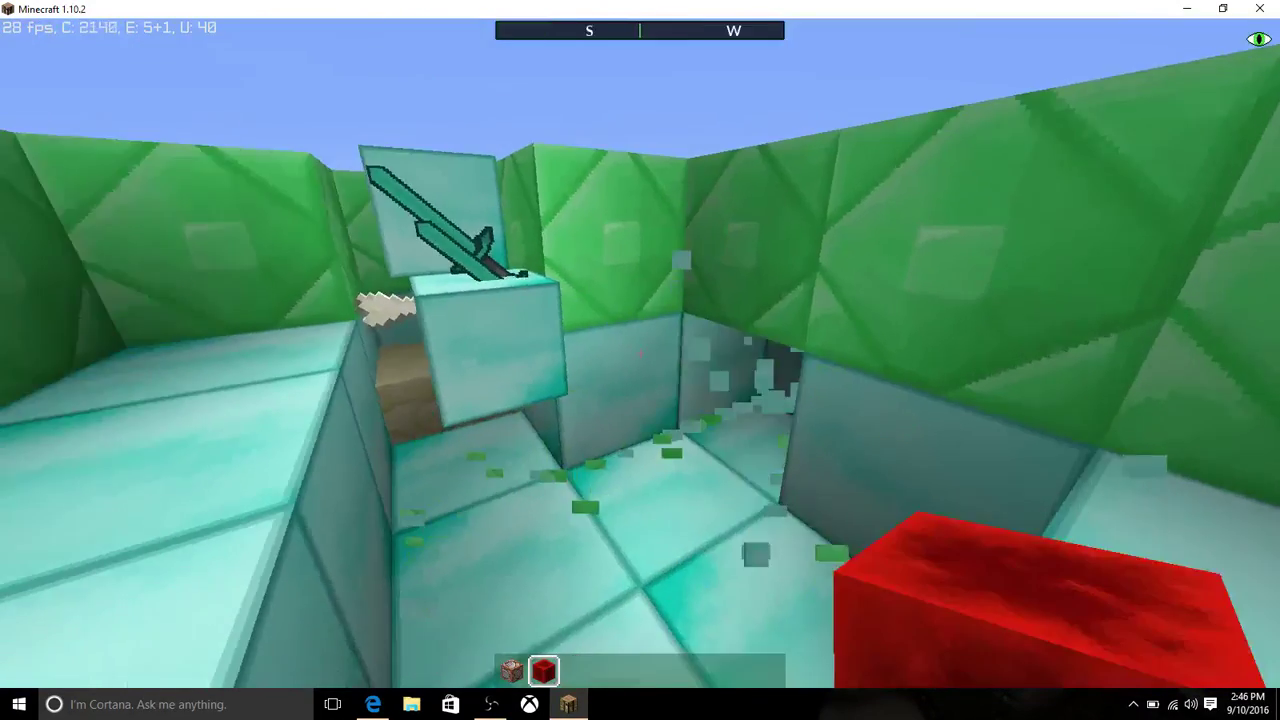
key(space)
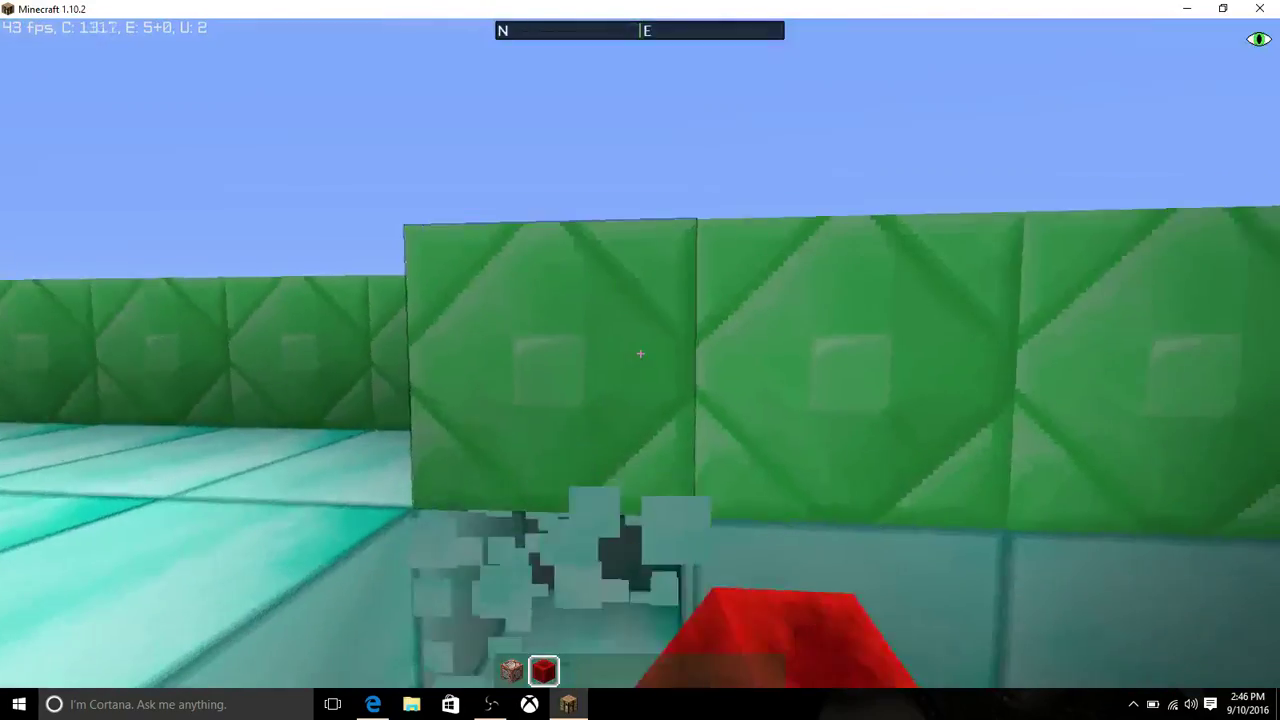
click(640, 352)
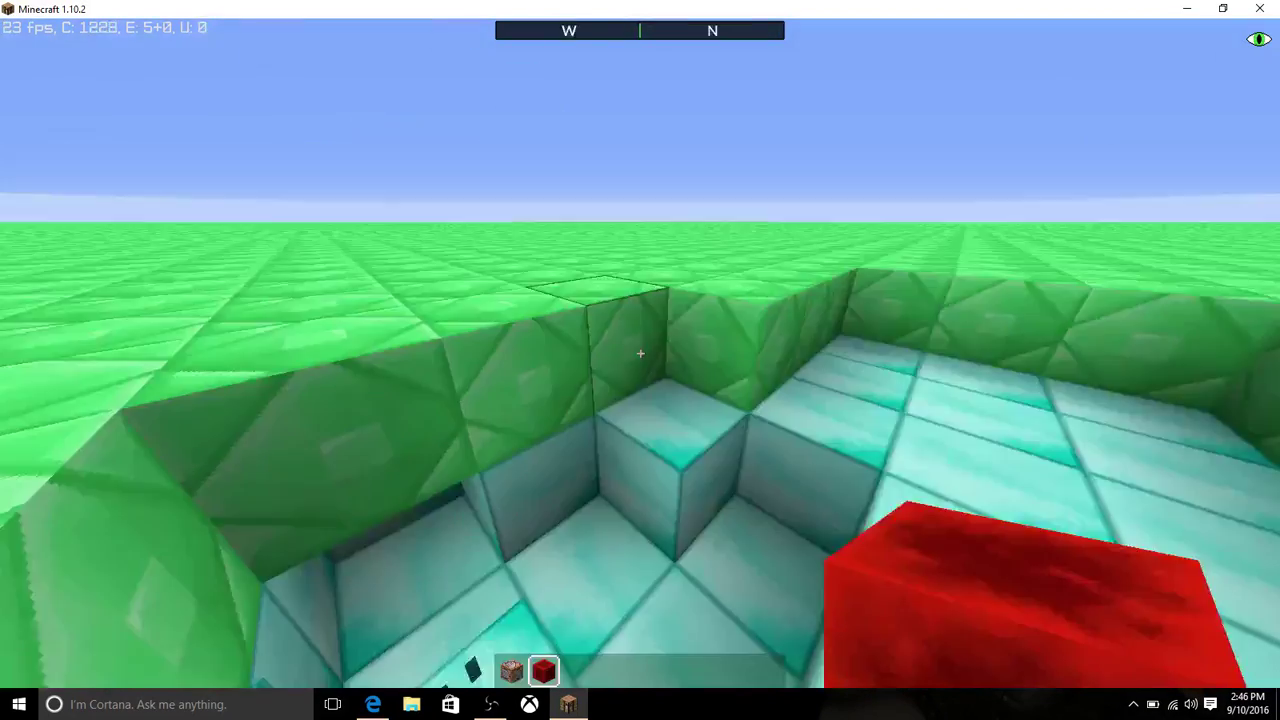
click(640, 360)
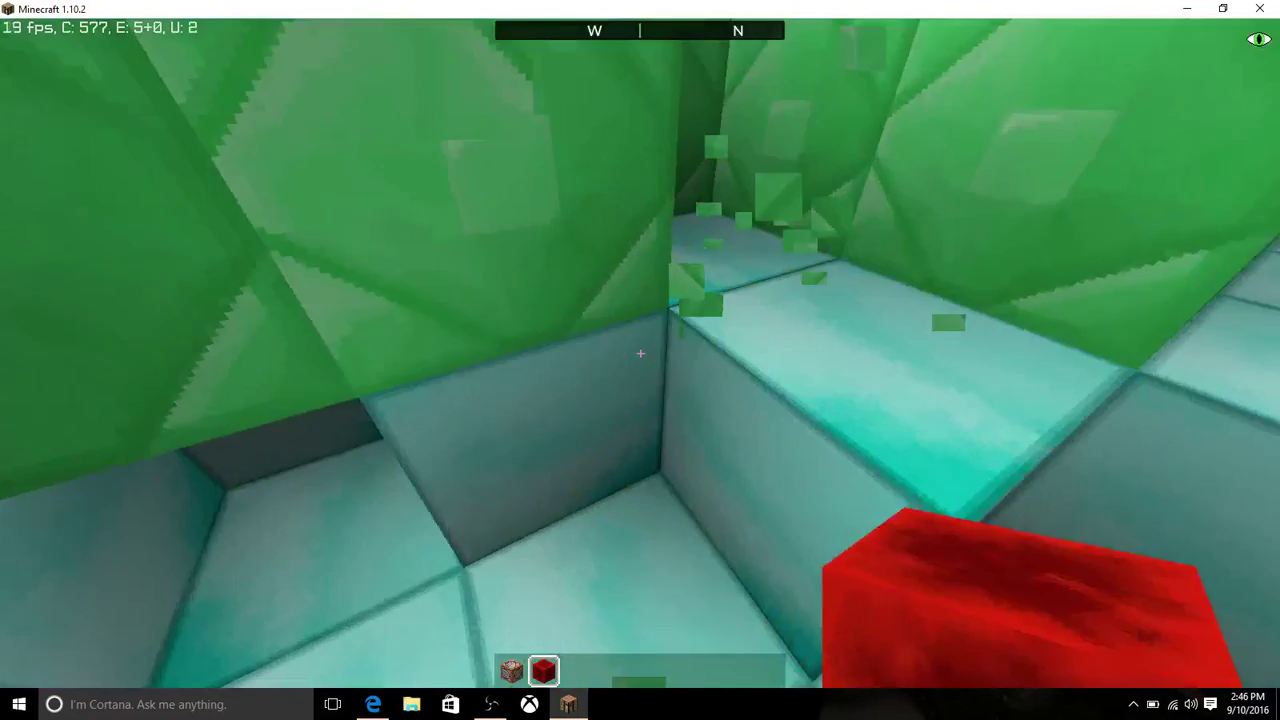
click(640, 352)
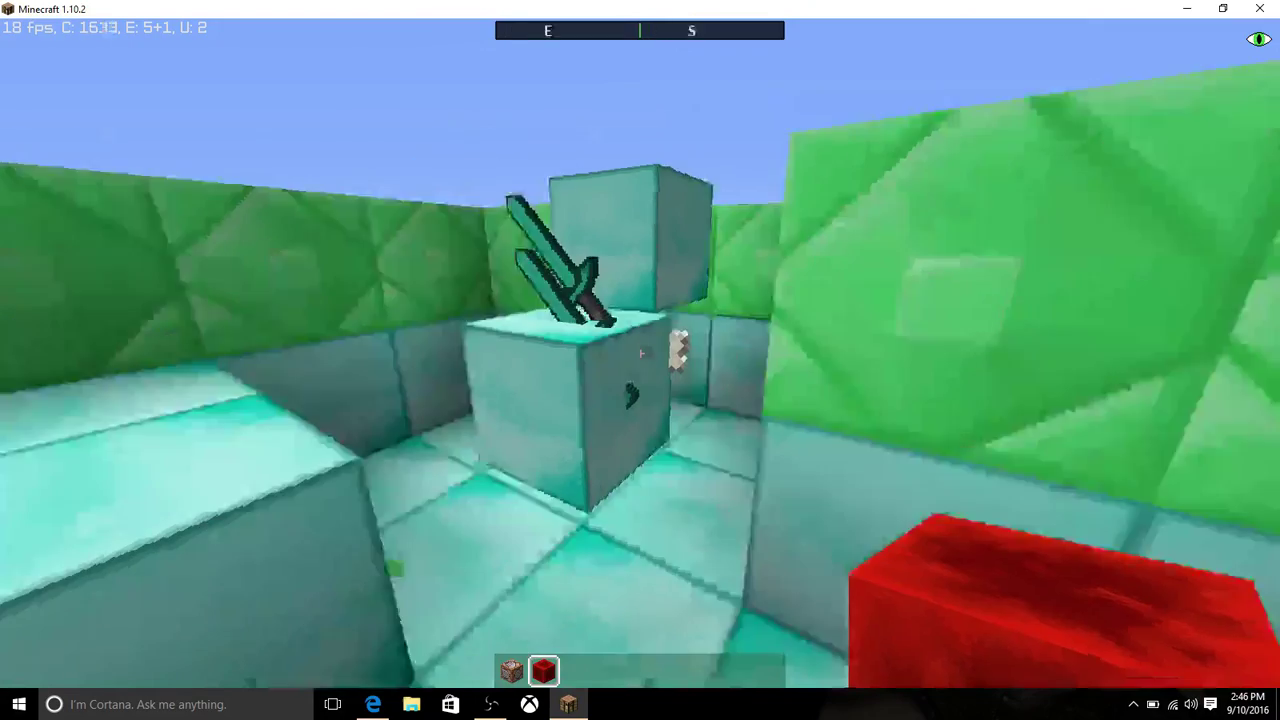
click(640, 352)
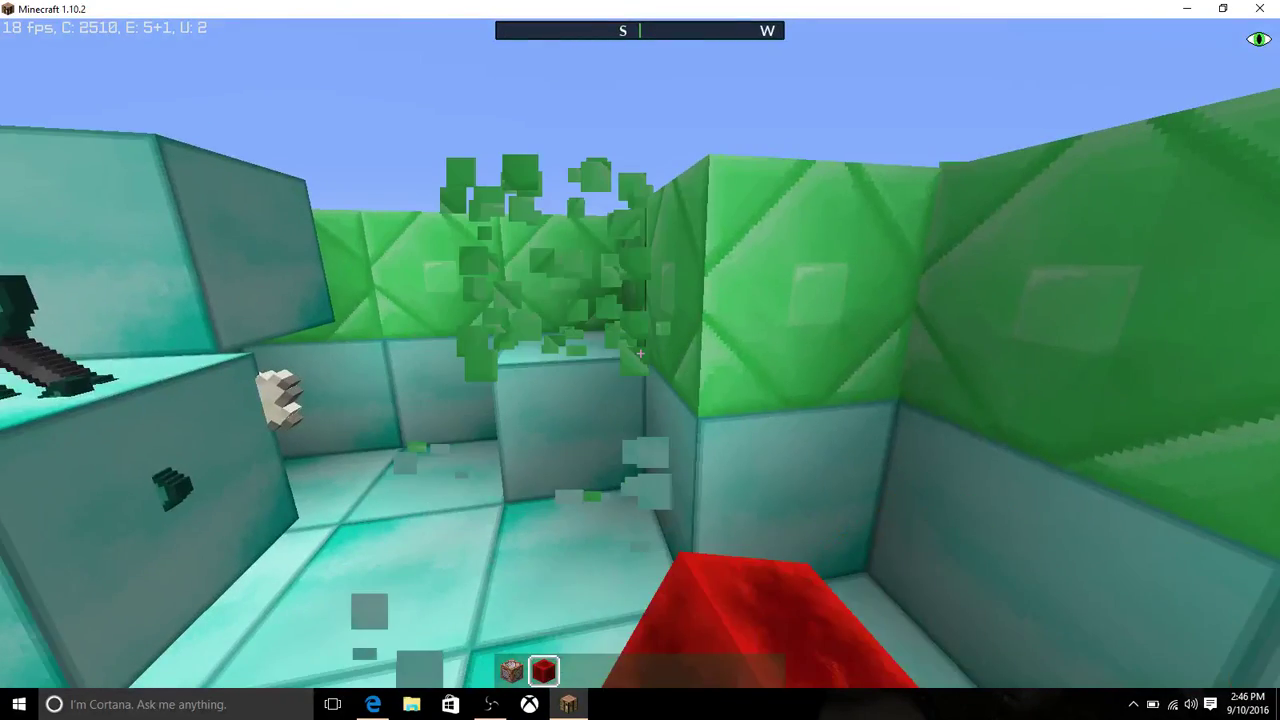
click(640, 352)
click(640, 352)
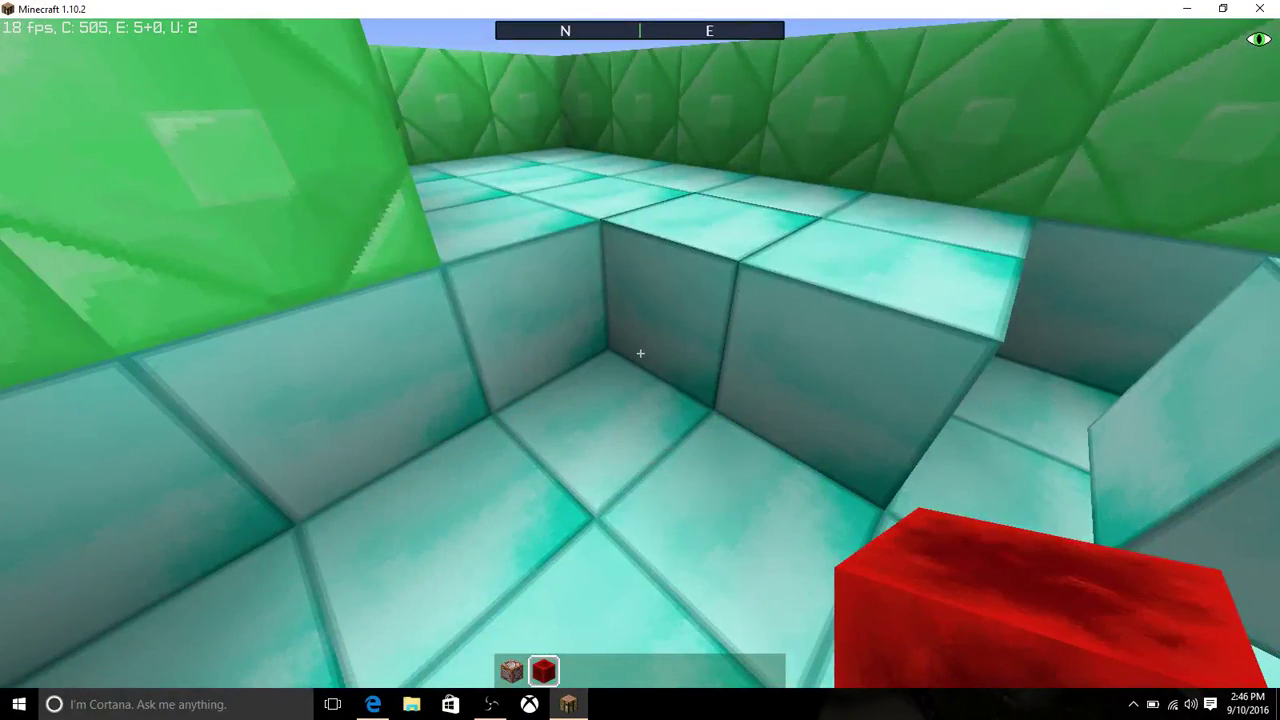
click(640, 352)
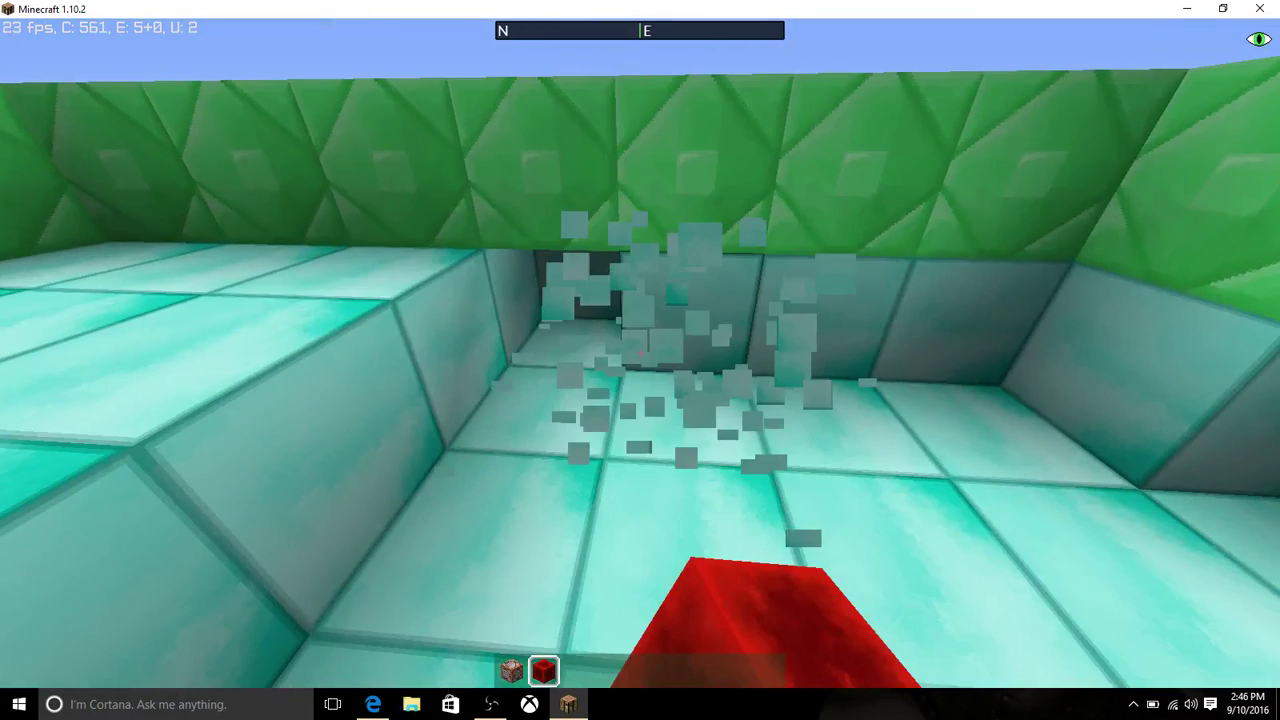
click(640, 352)
click(640, 352)
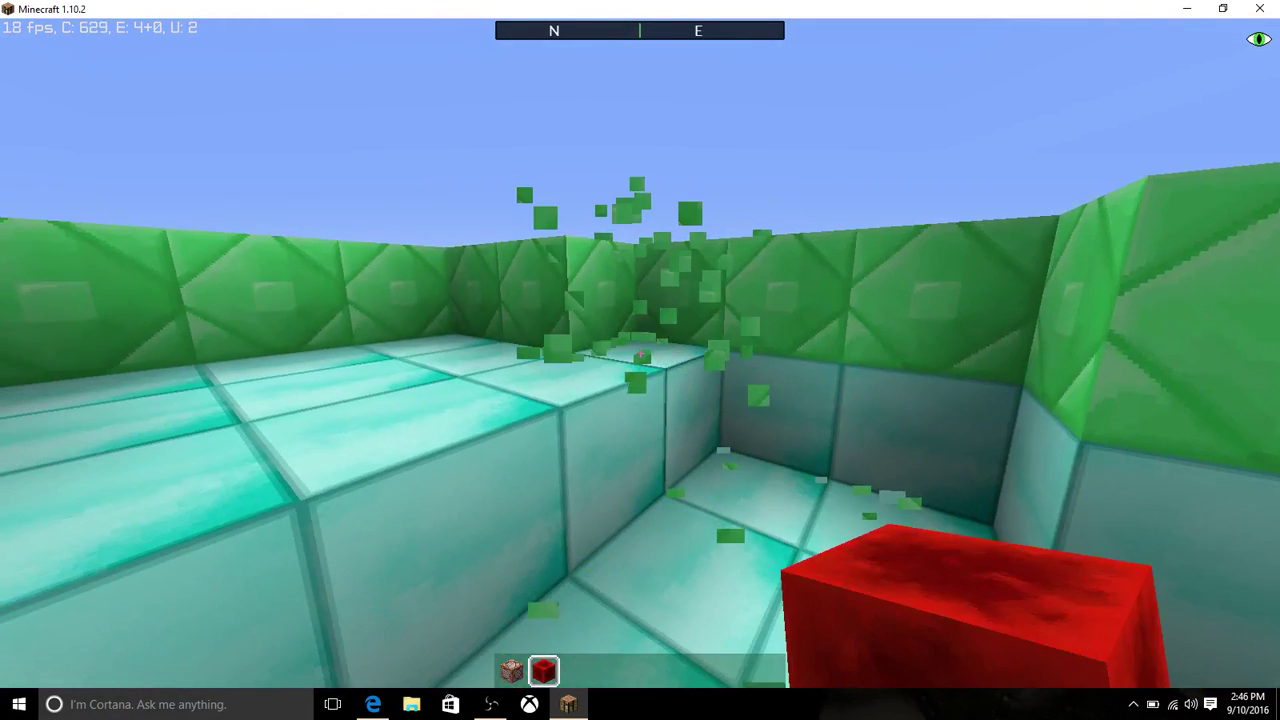
click(640, 352)
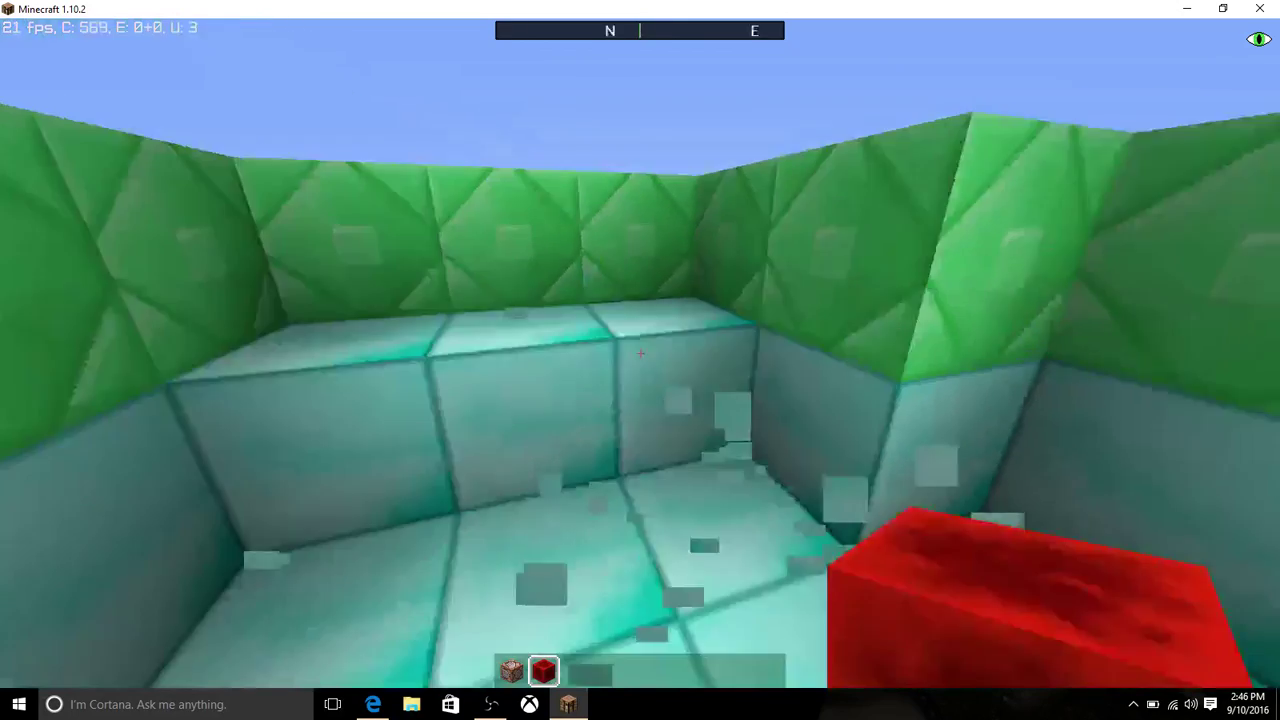
click(640, 355)
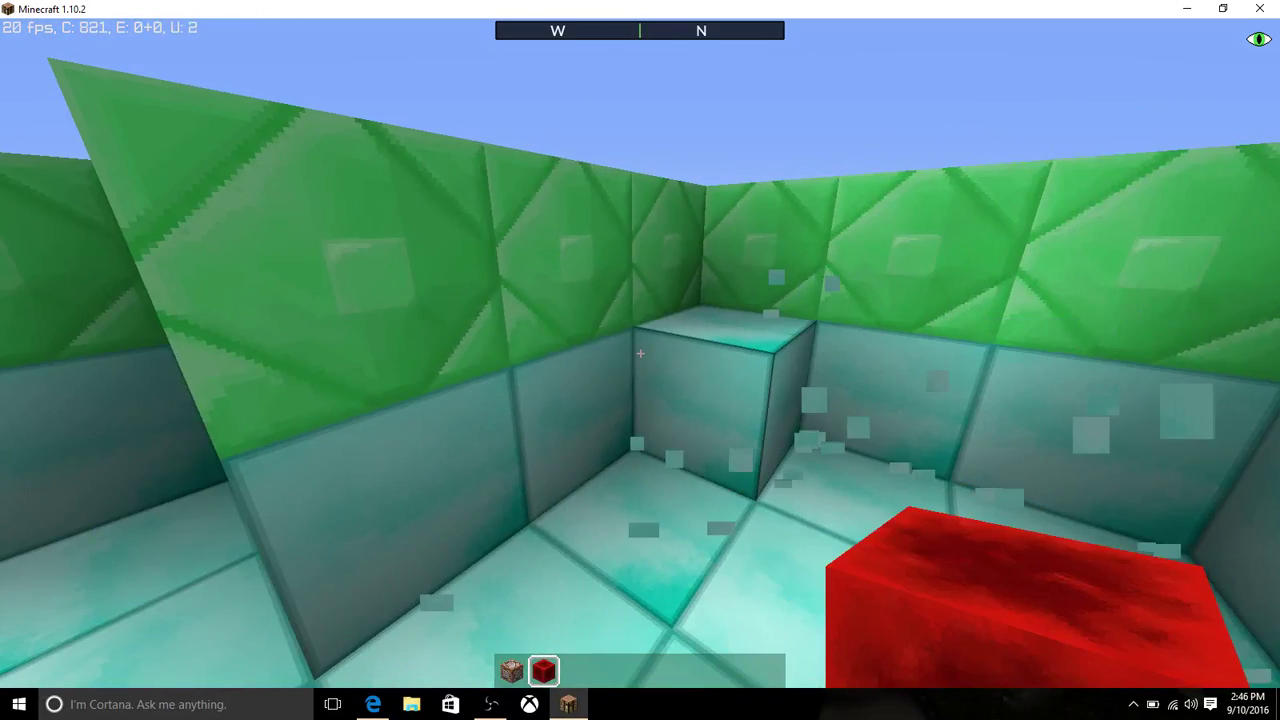
- Walk around the sword-topped block with an empty hand to inspect it
key(w)
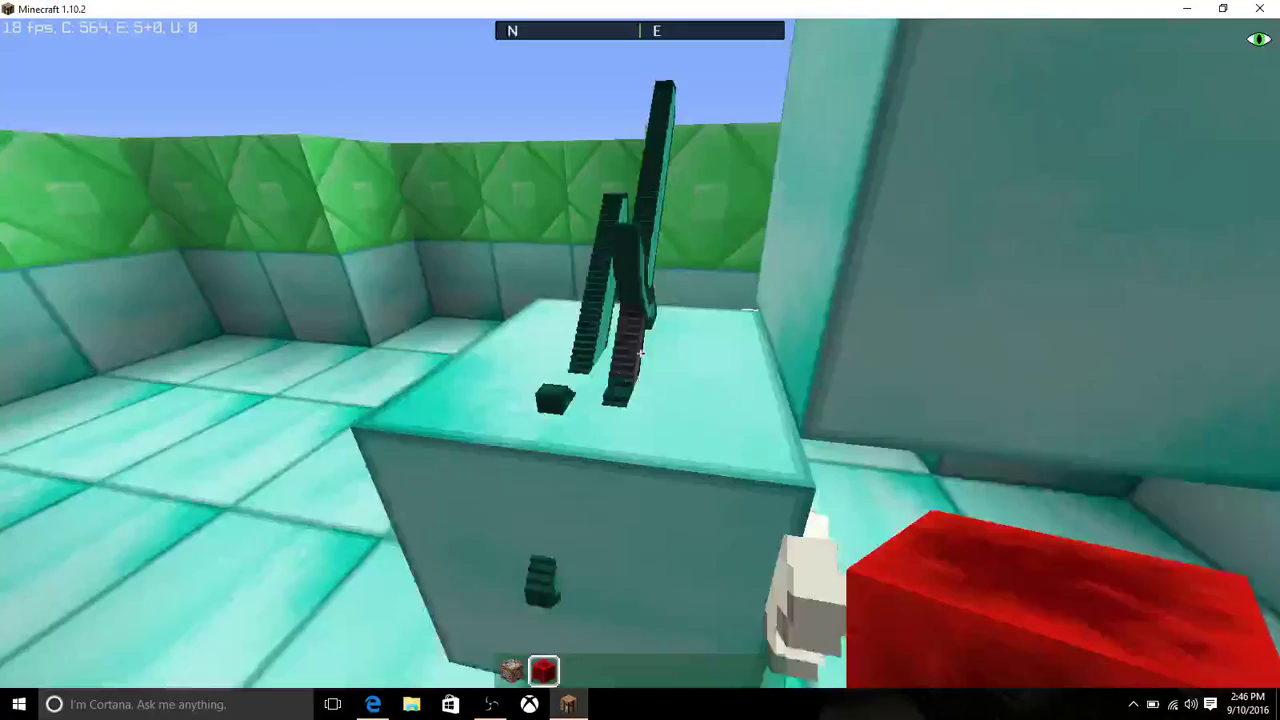
key(s)
key(w)
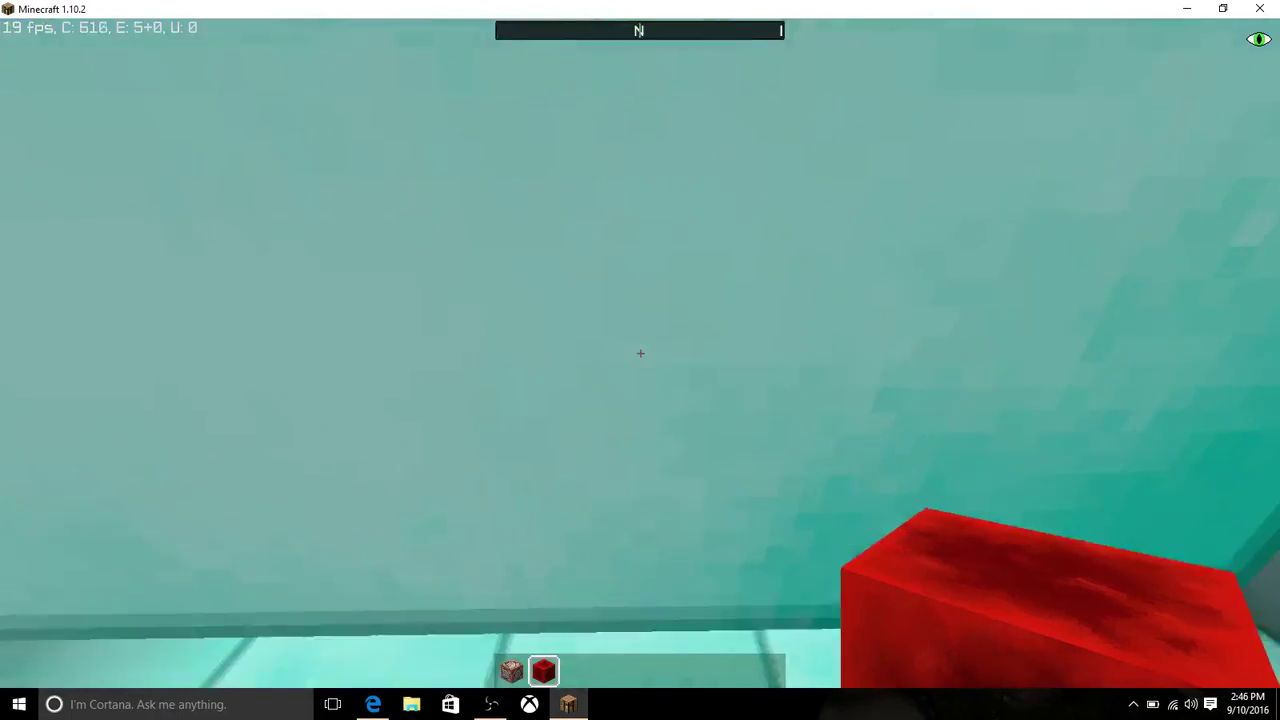
key(w)
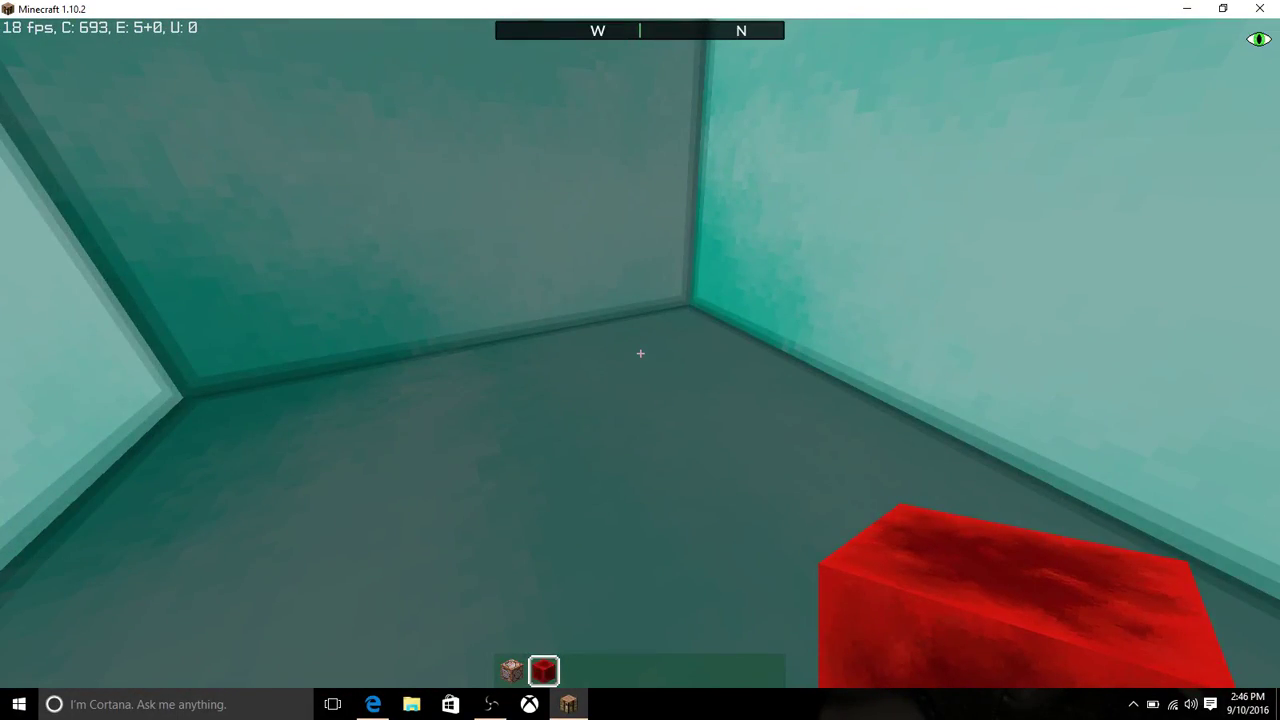
key(s)
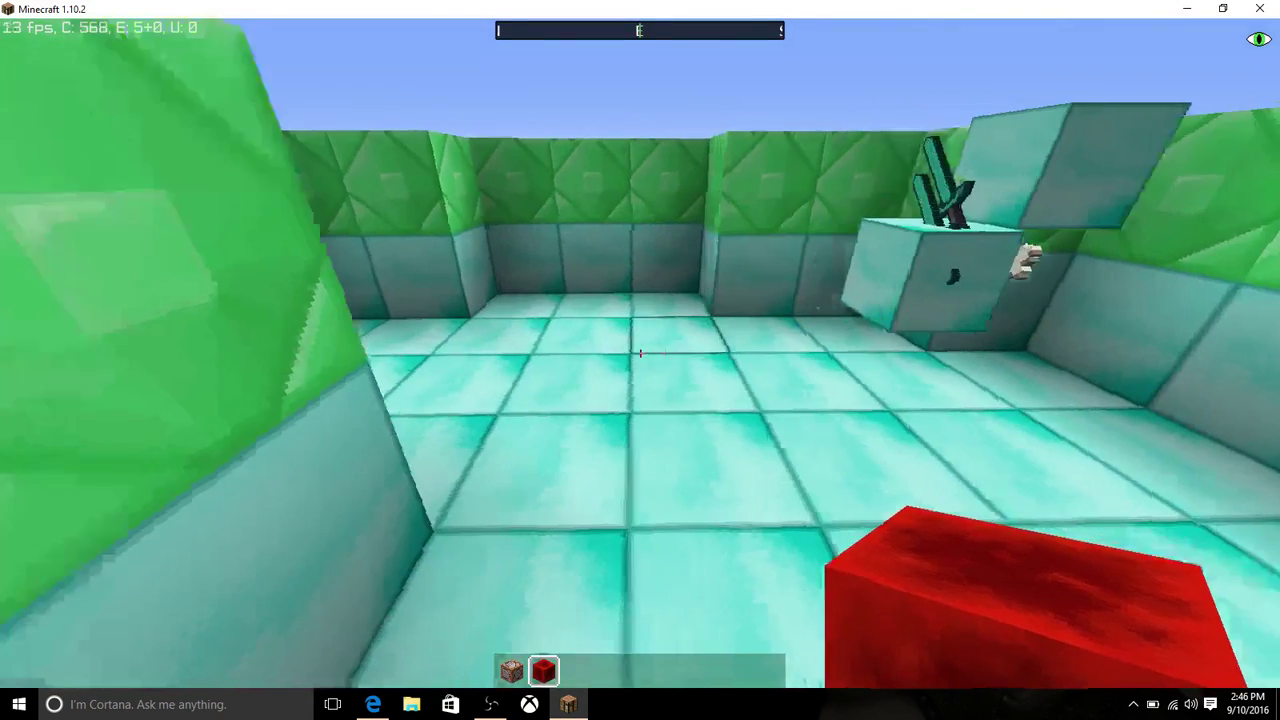
key(w)
key(3)
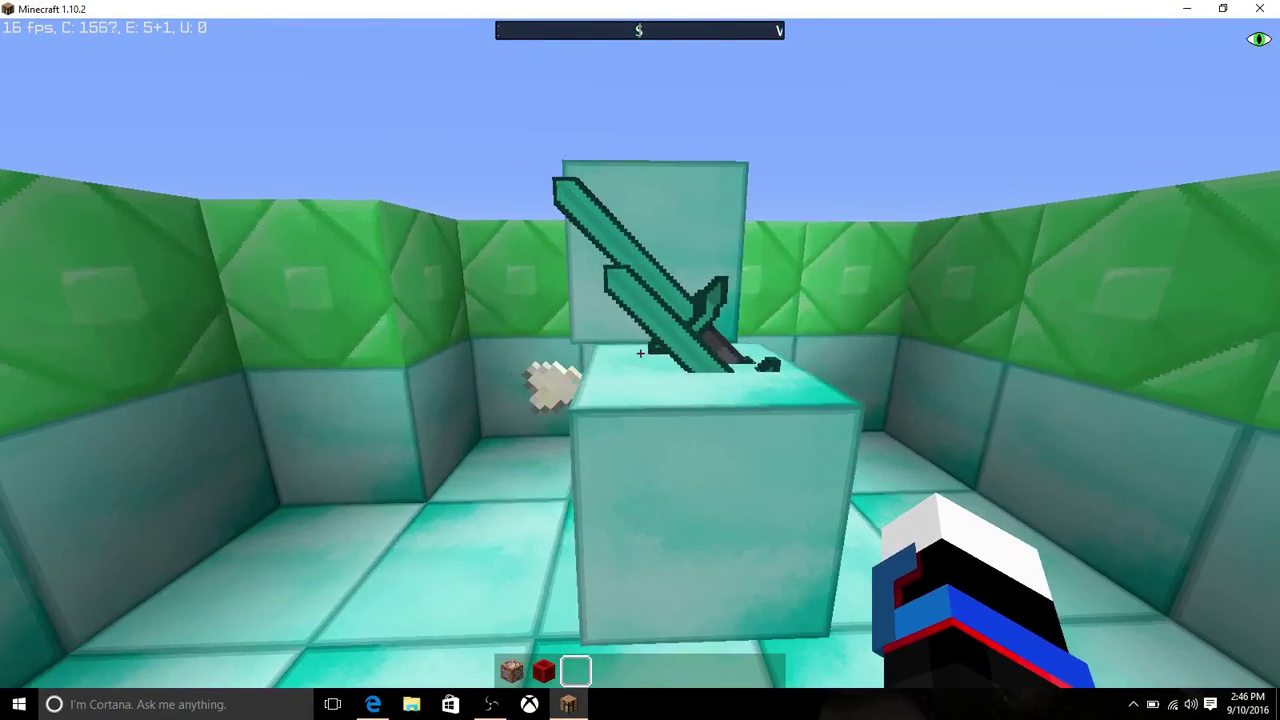
key(s)
key(w)
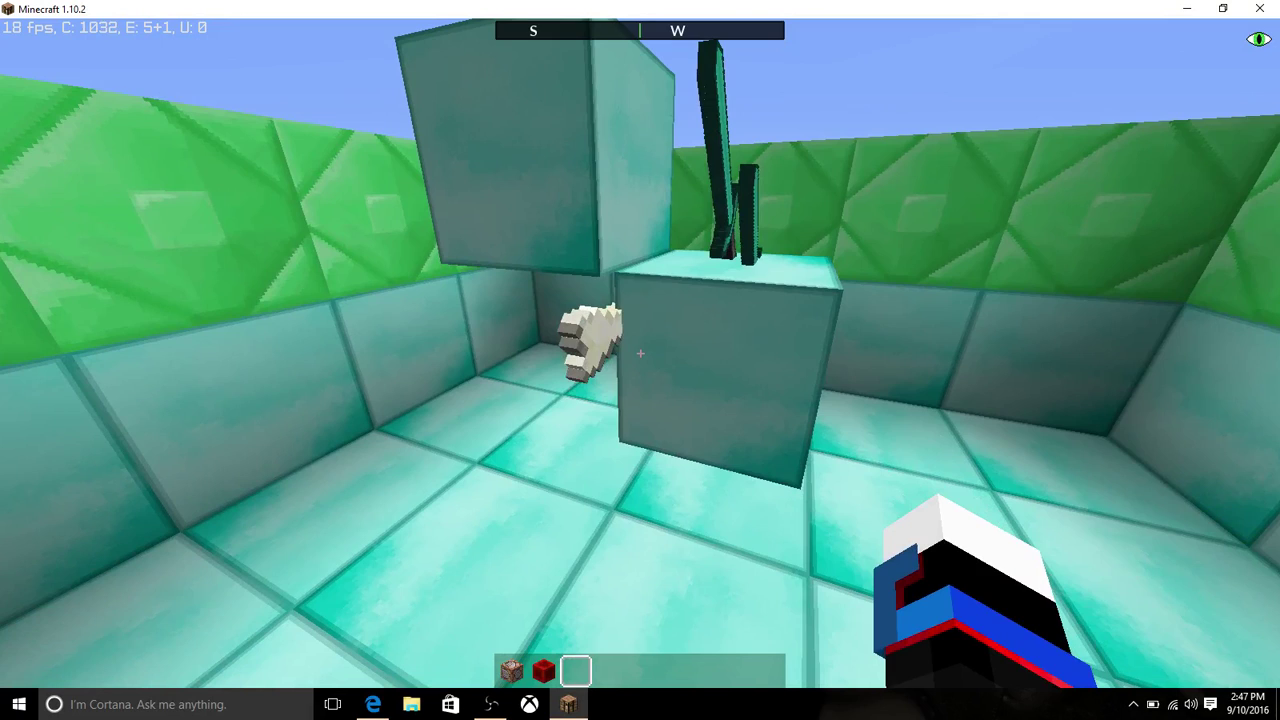
- Hide the HUD, frame the decoration and take an F2 screenshot
key(F1)
key(s)
key(s)
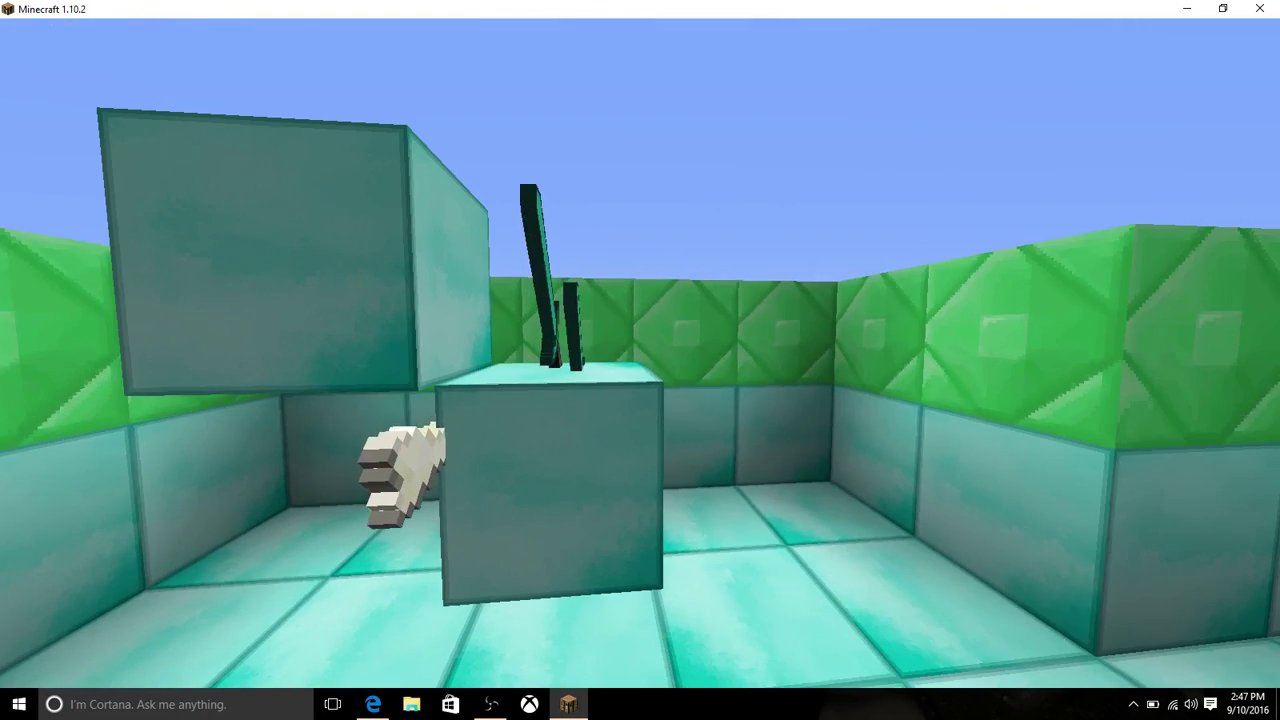
key(a)
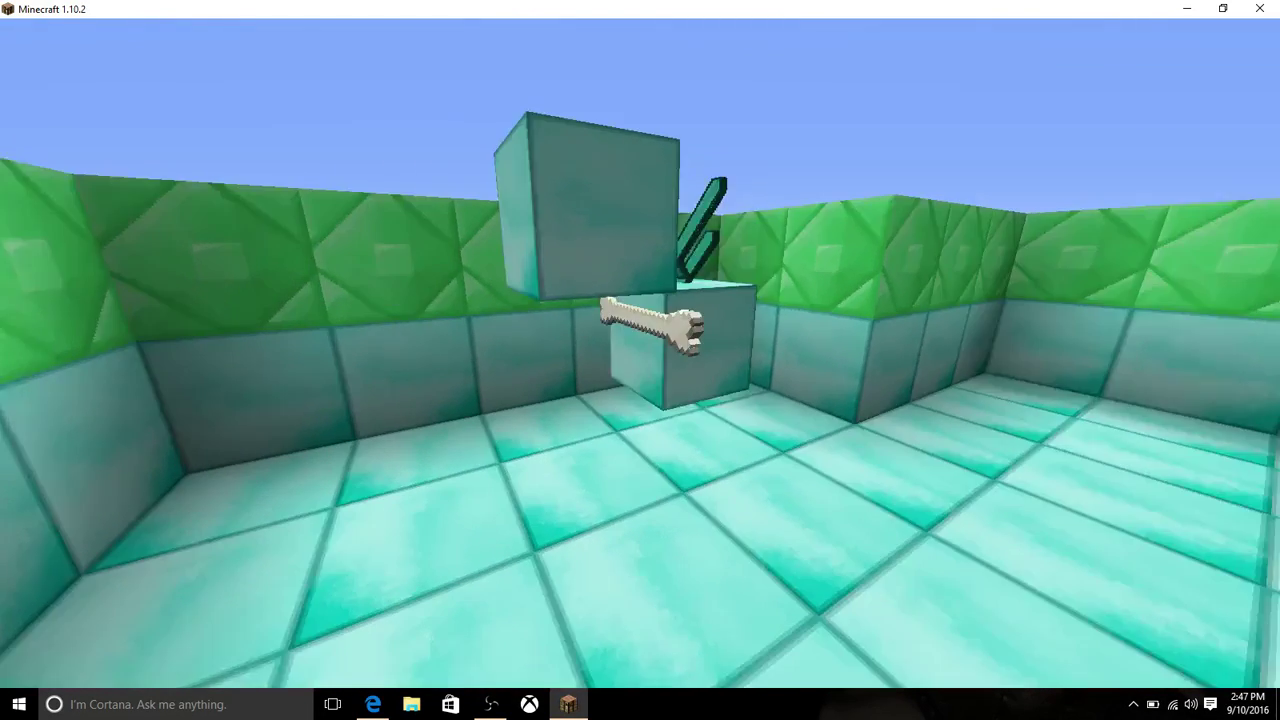
key(s)
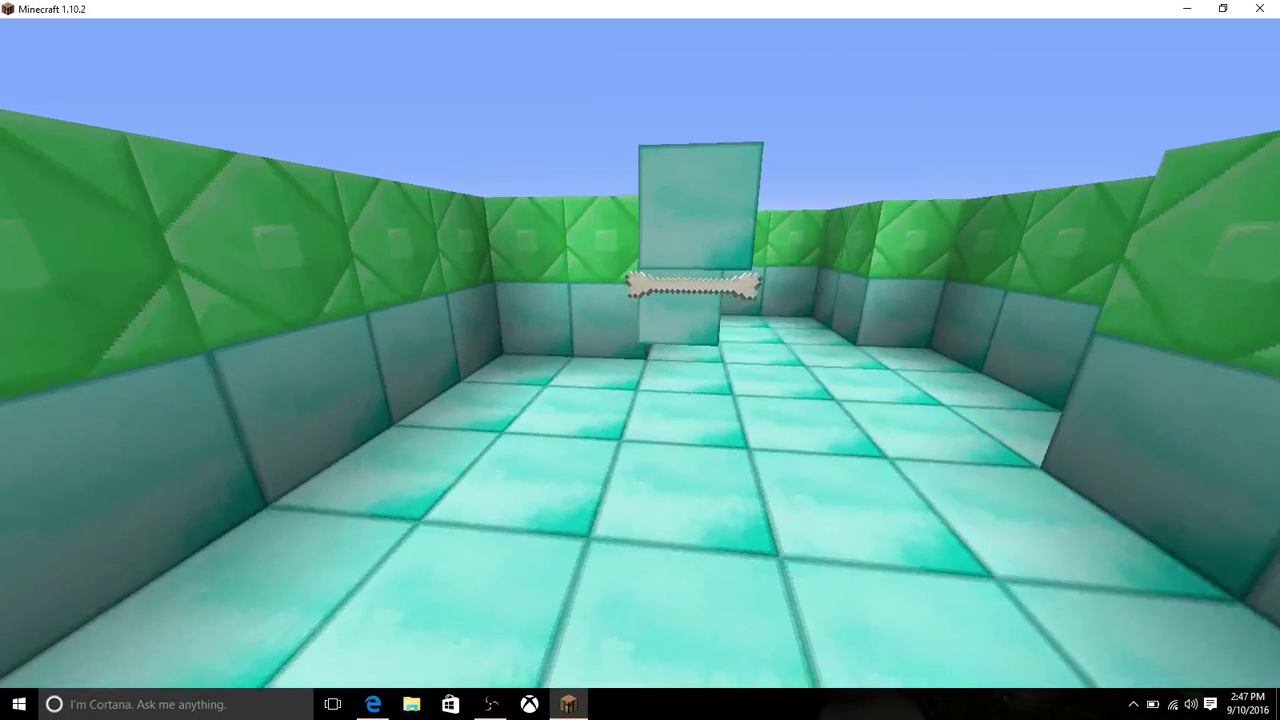
key(d)
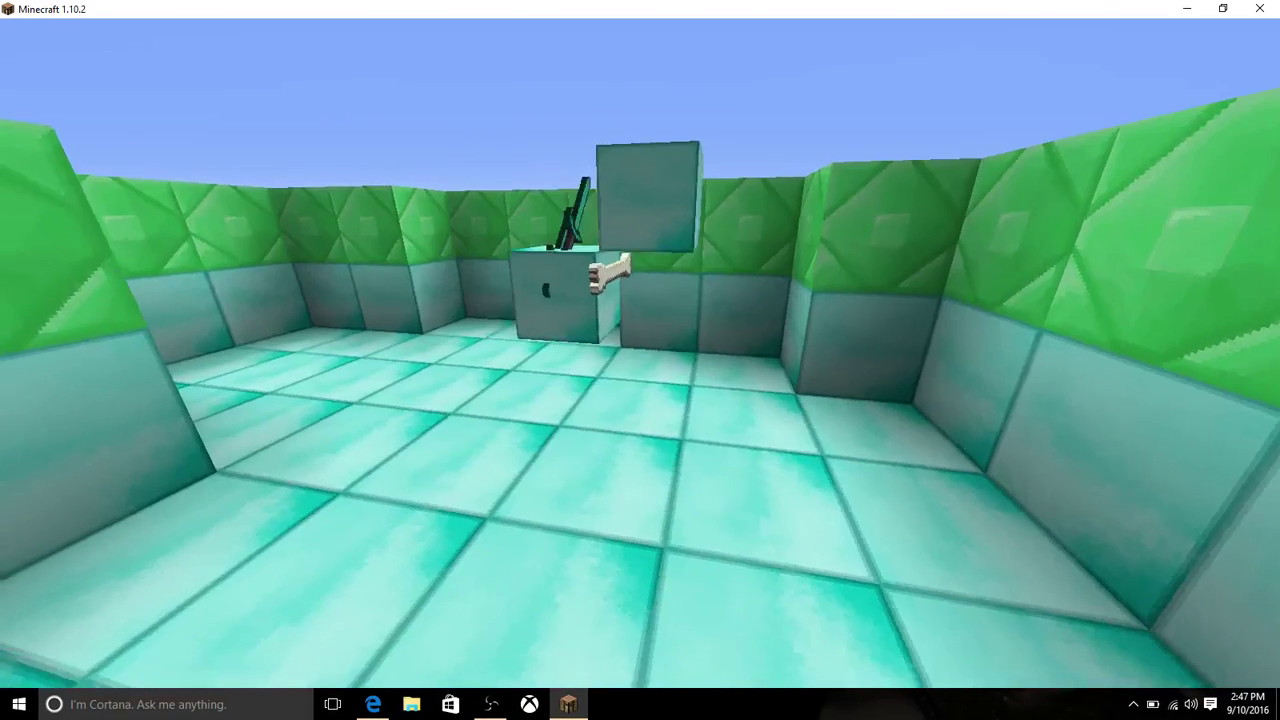
key(a)
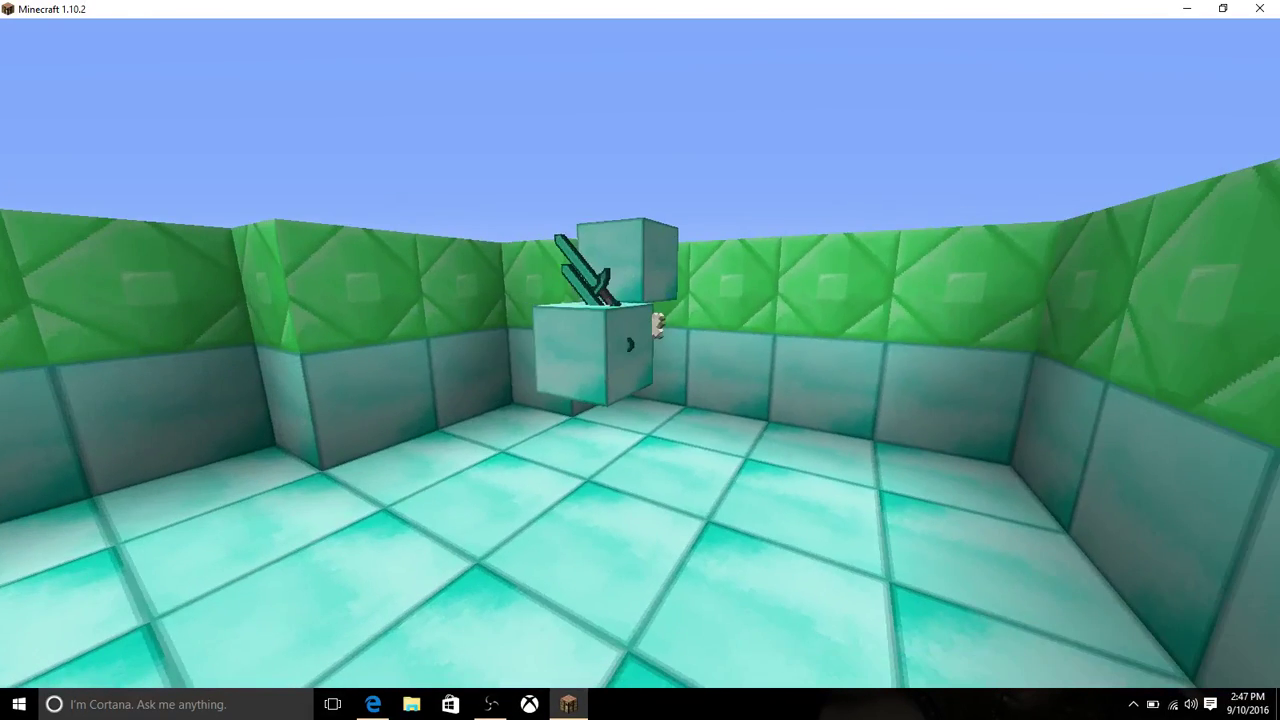
key(s)
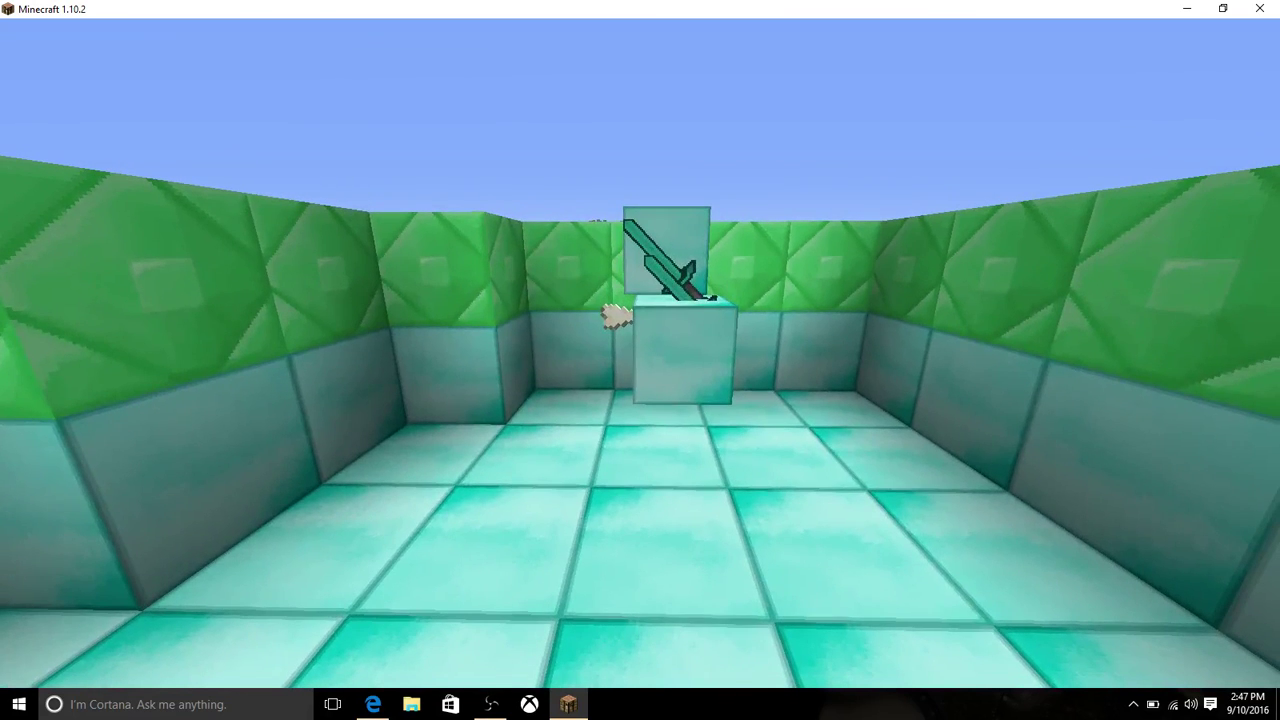
key(F2)
key(F1)
- Remove the armor stand from the hotbar and pause the game
key(w)
key(3)
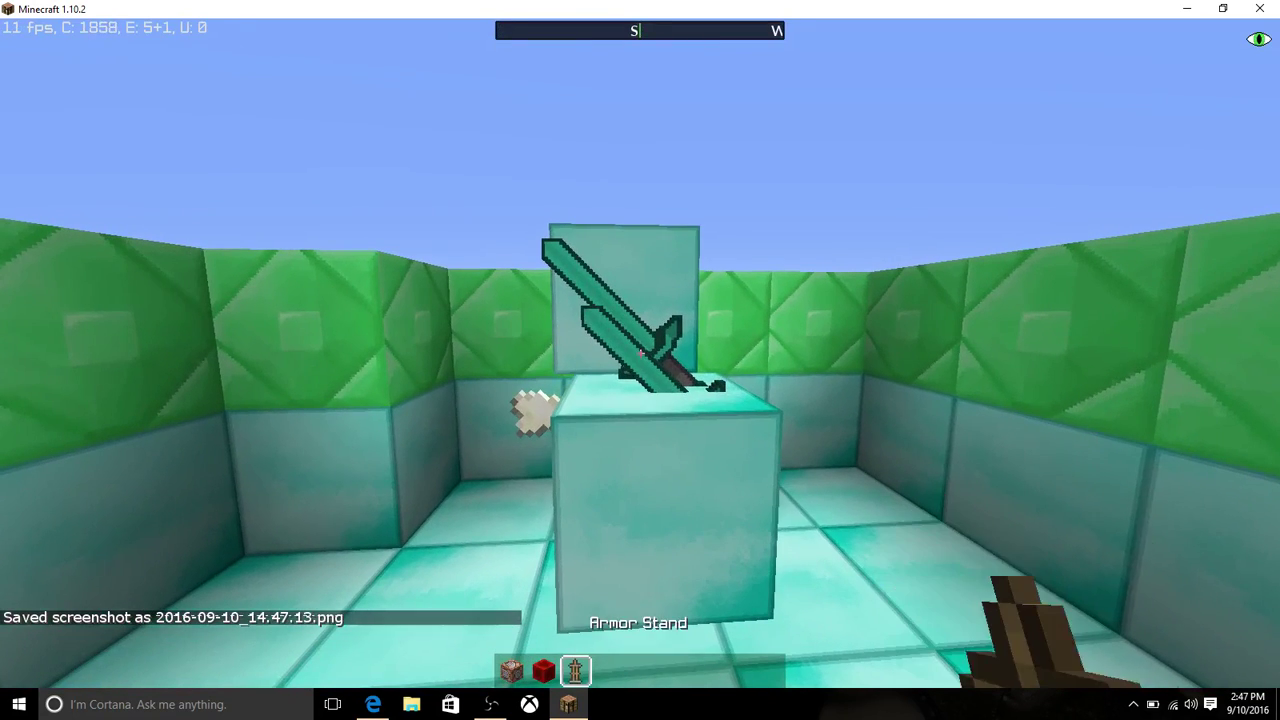
key(e)
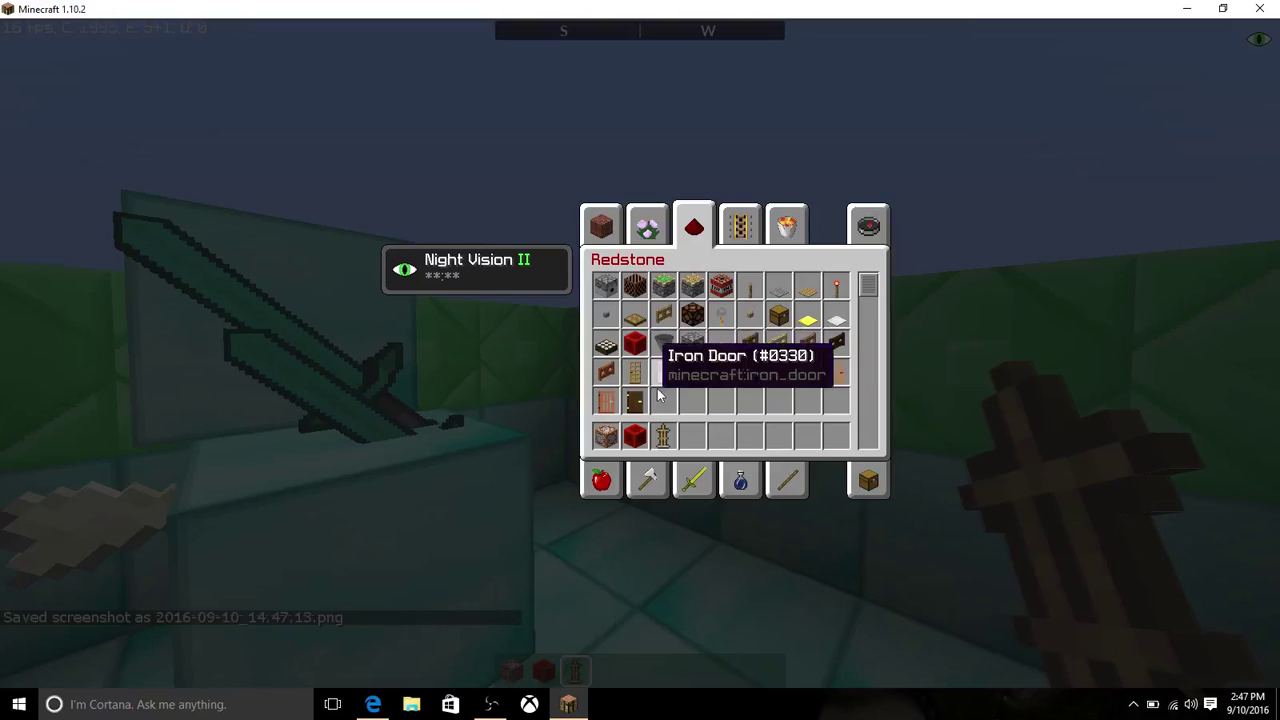
click(683, 448)
key(e)
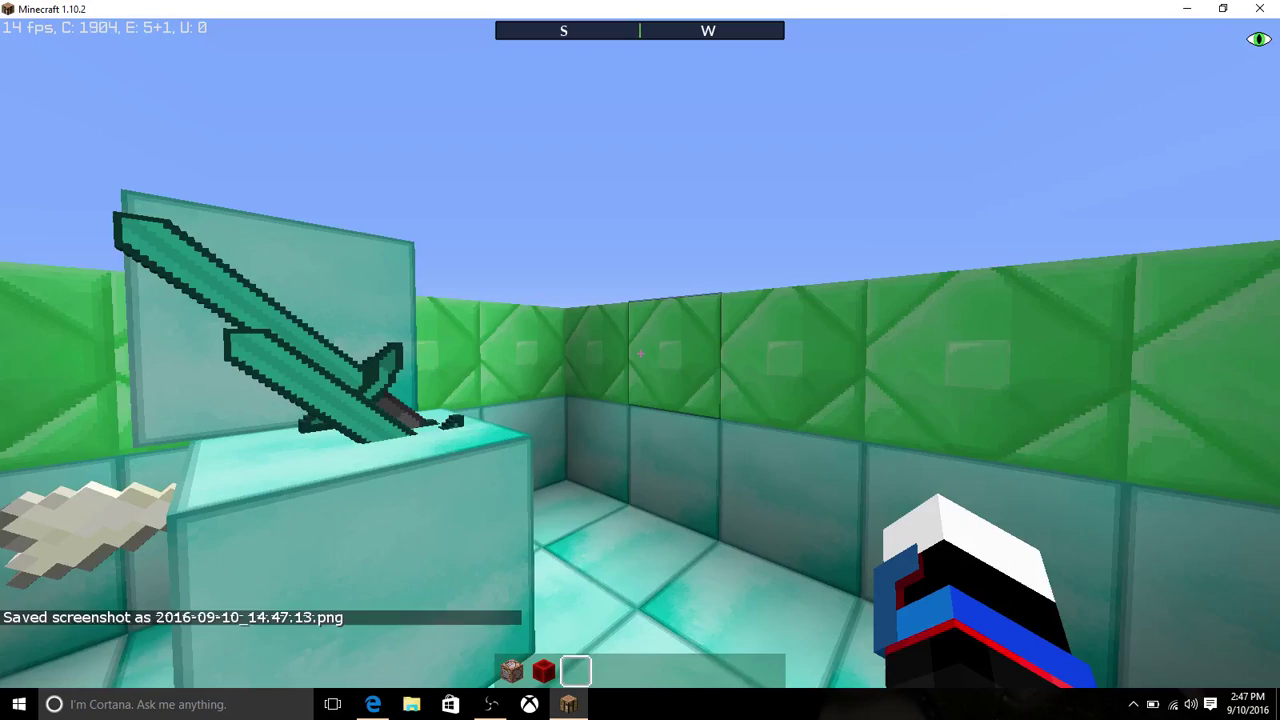
key(w)
key(s)
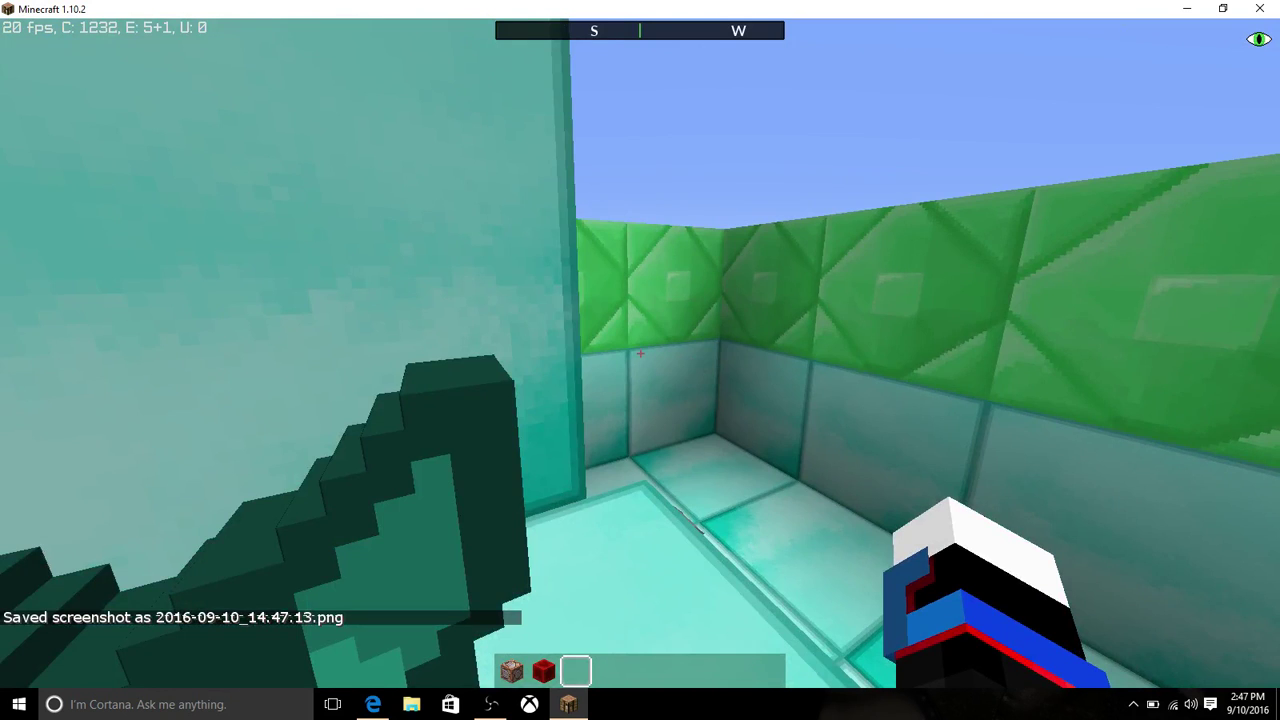
key(Escape)
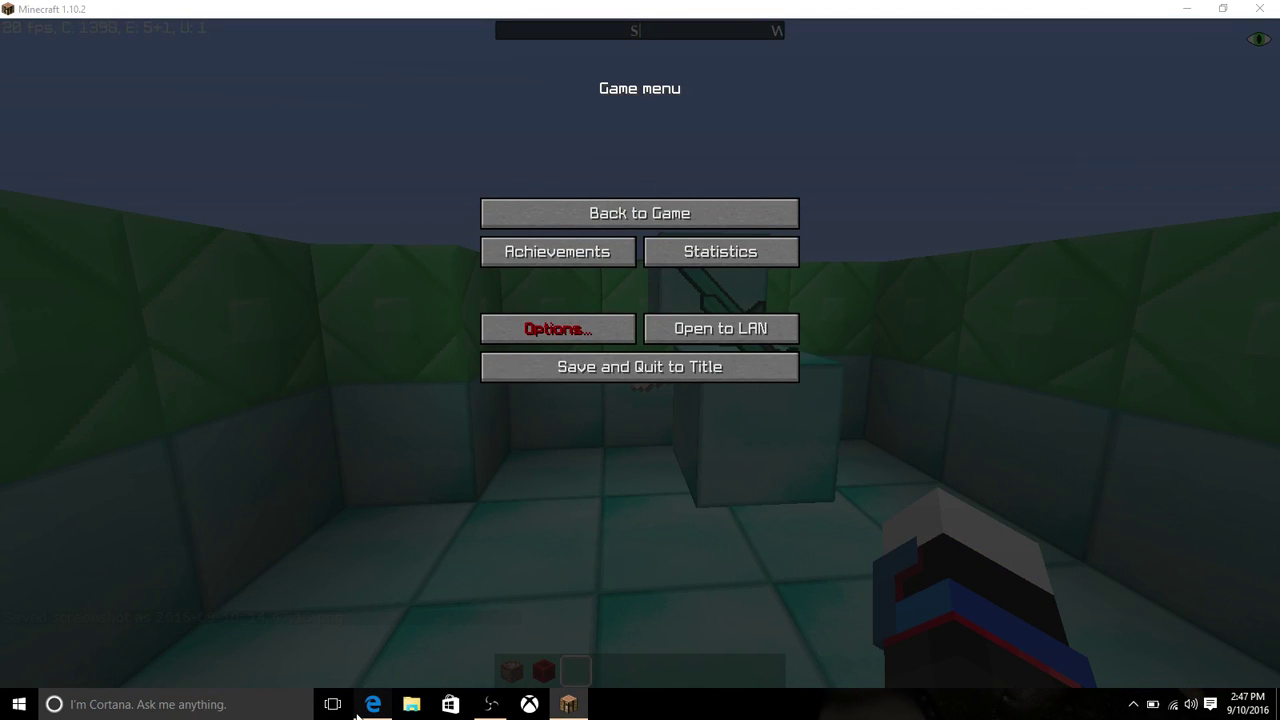
- Clear the diamond_sword item id and delete both diamond blocks
click(372, 704)
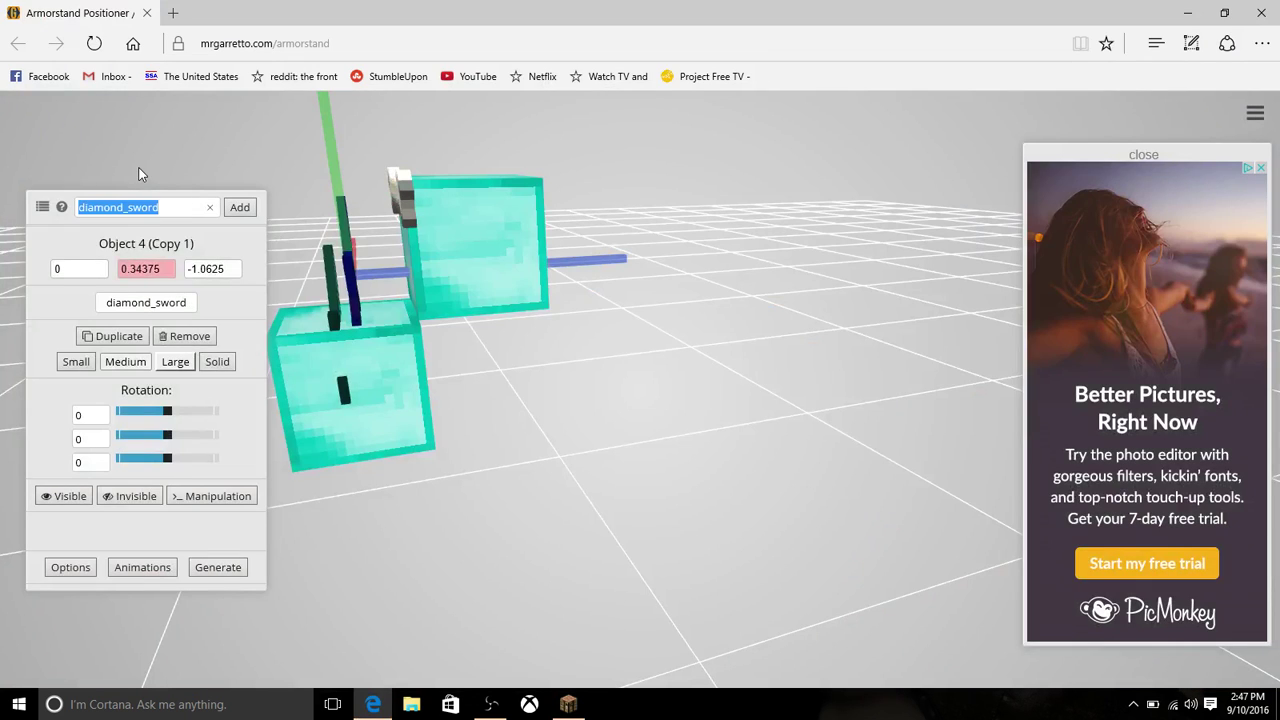
key(BackSpace)
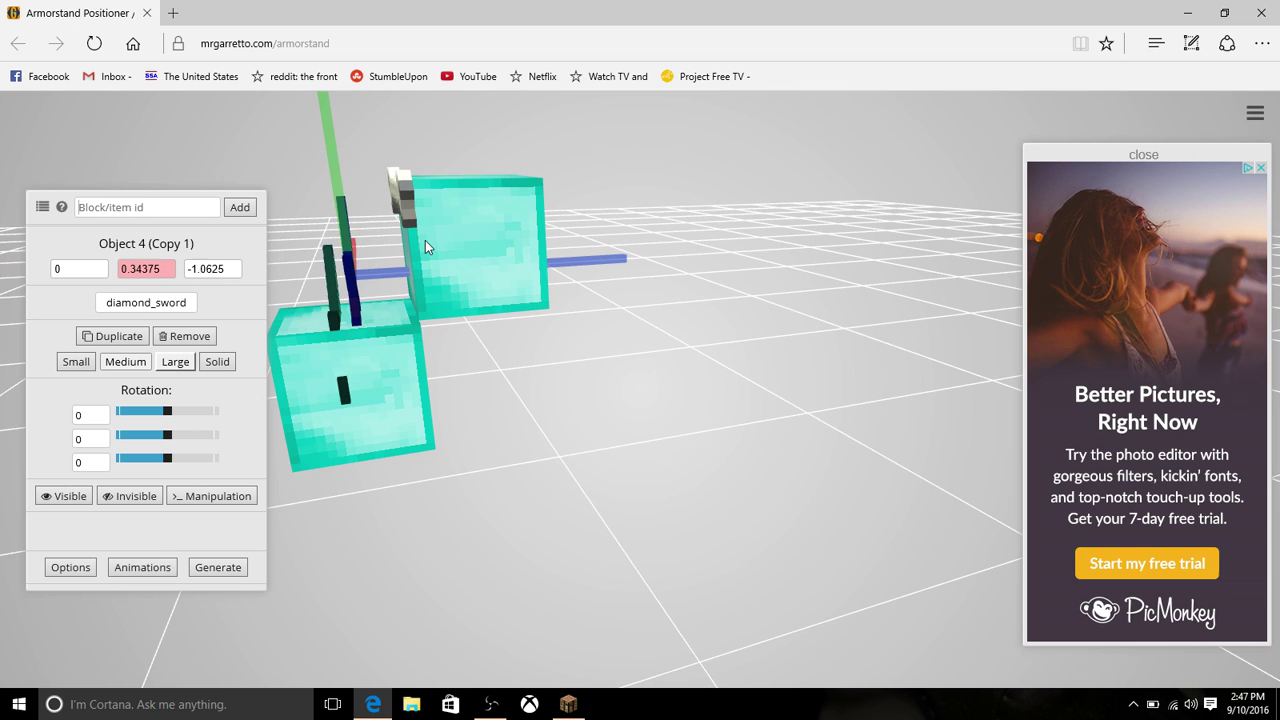
click(441, 206)
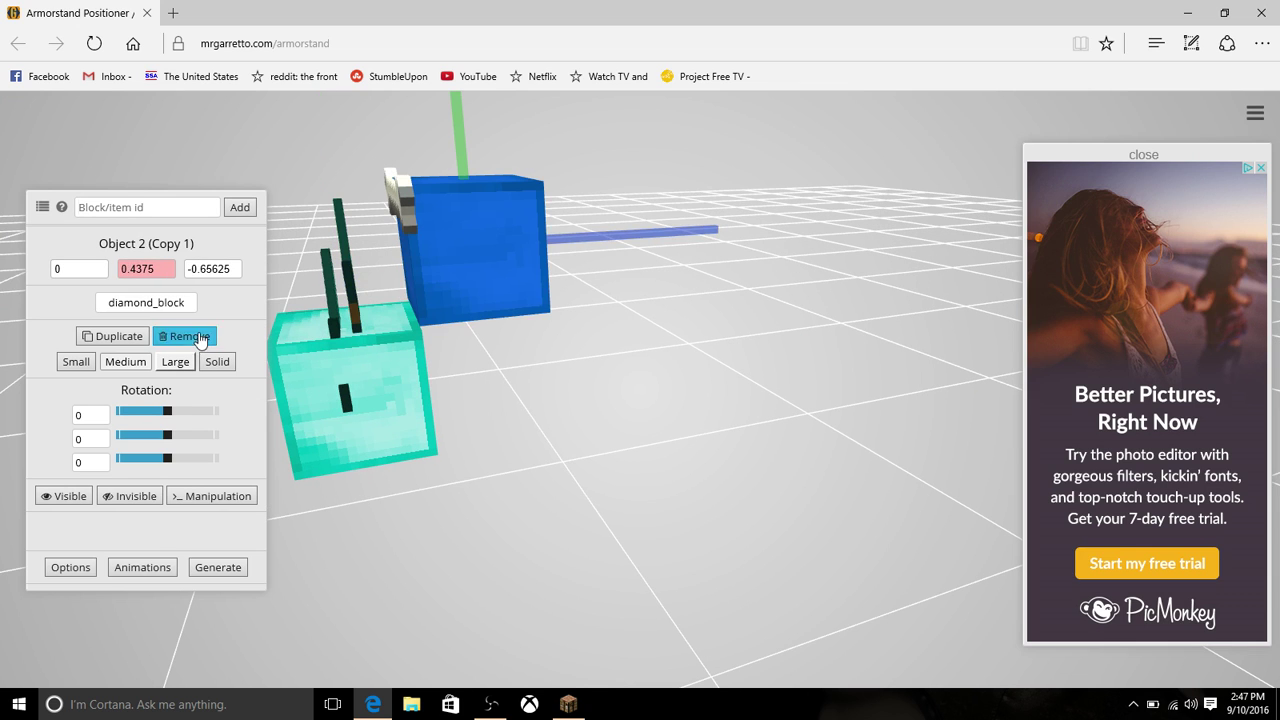
click(190, 336)
click(276, 350)
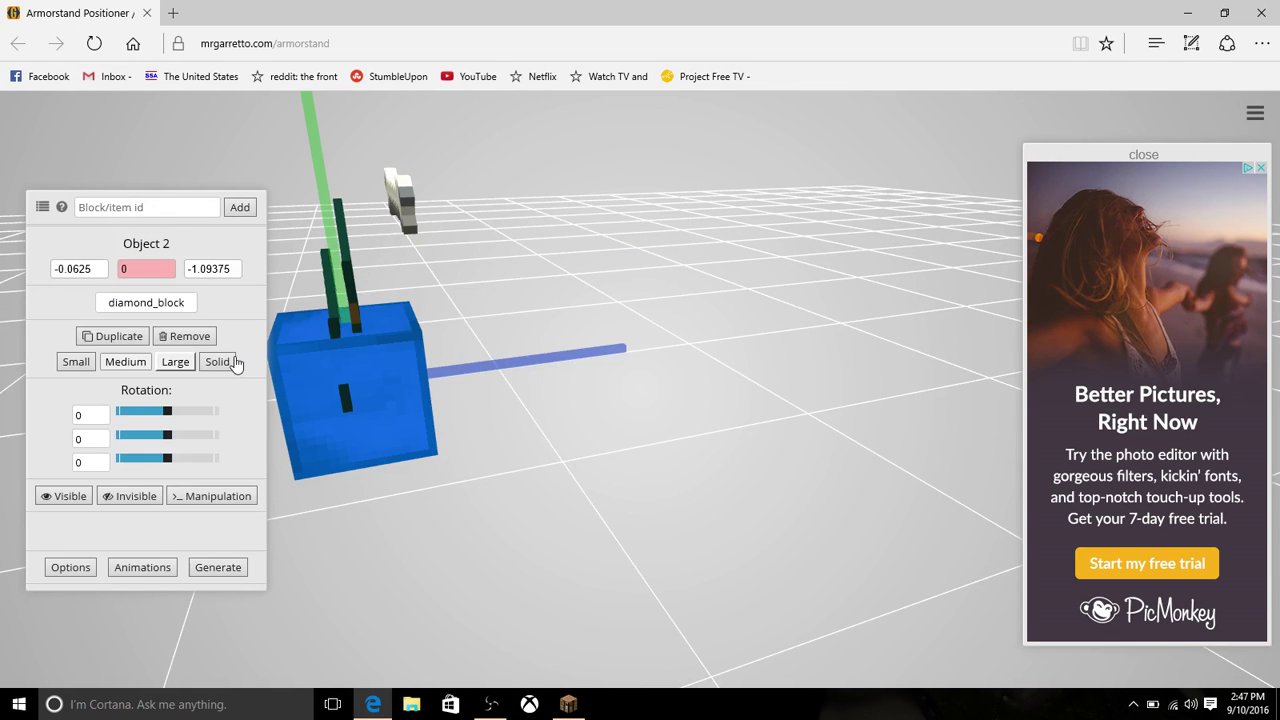
key(Delete)
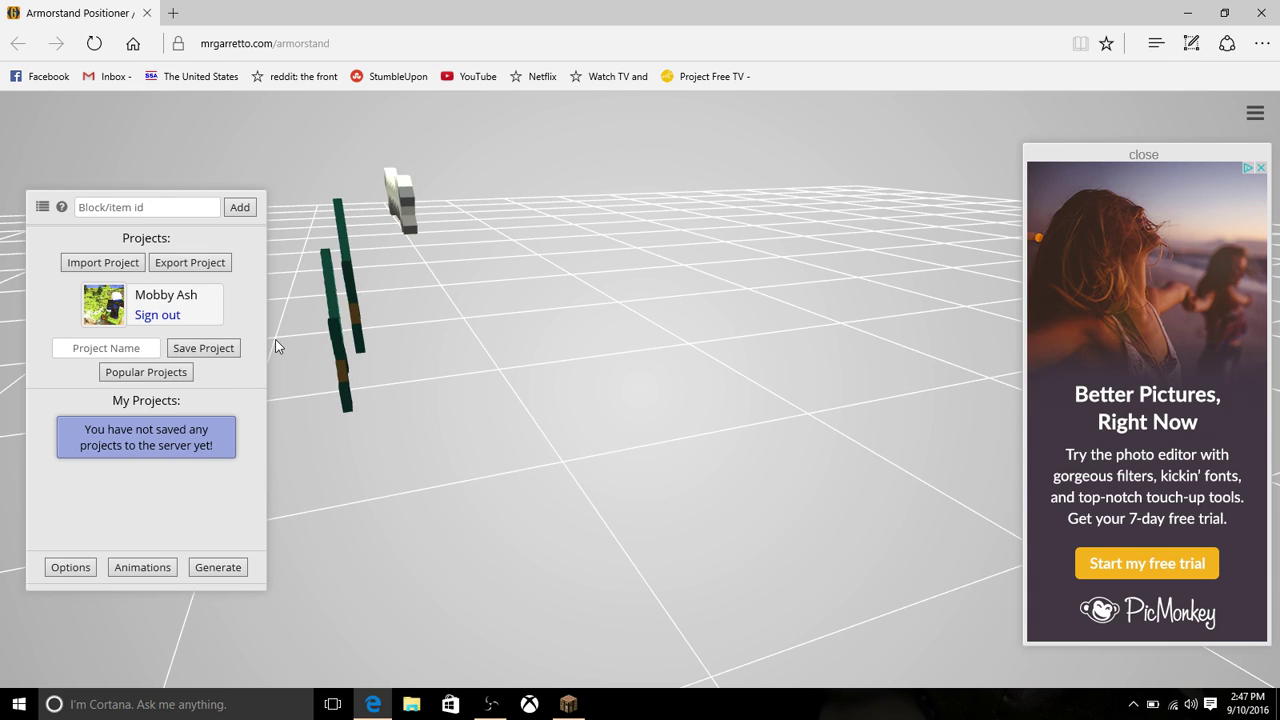
- Delete the two green sticks and the armor stand, leaving an empty grid
click(275, 339)
click(186, 338)
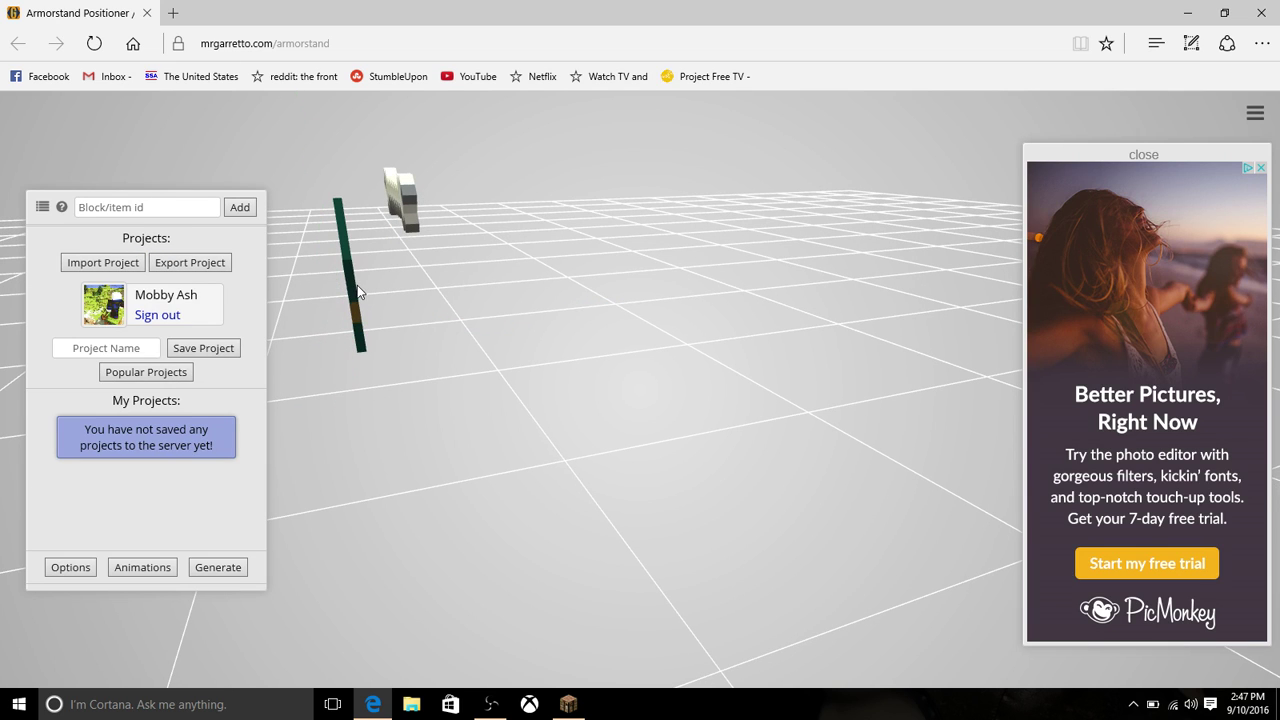
click(278, 299)
click(206, 334)
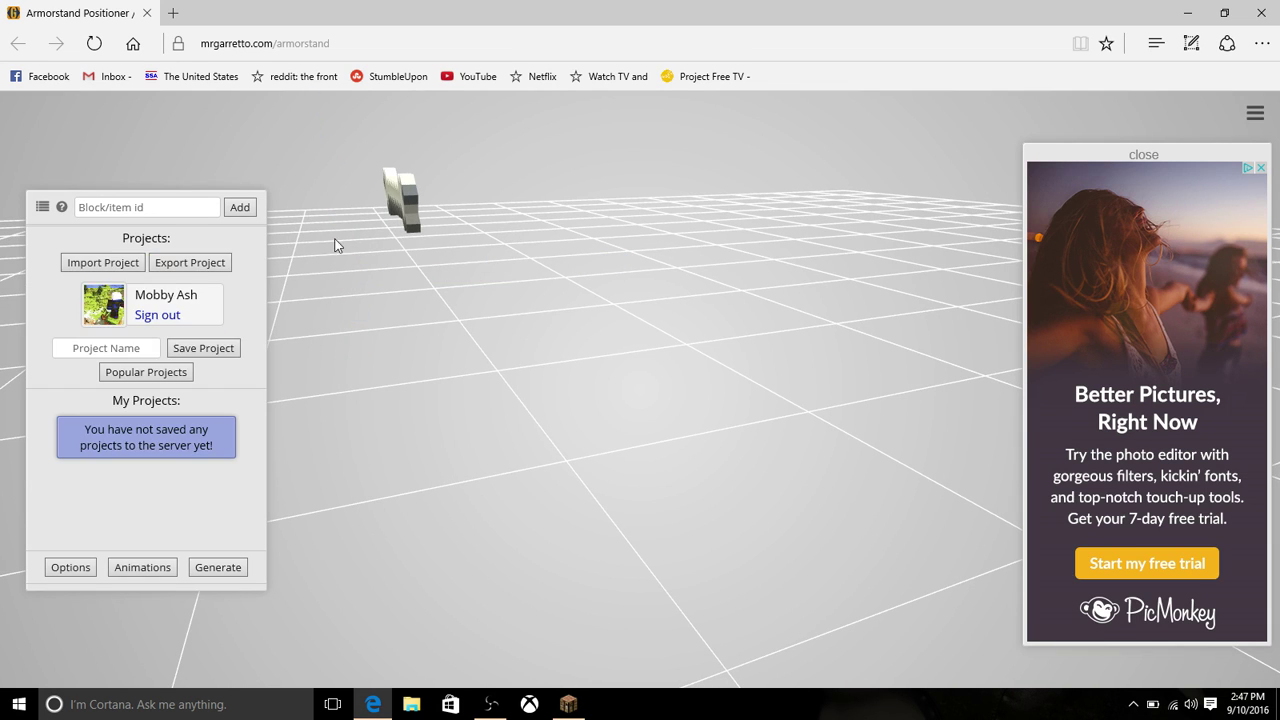
click(398, 215)
click(200, 333)
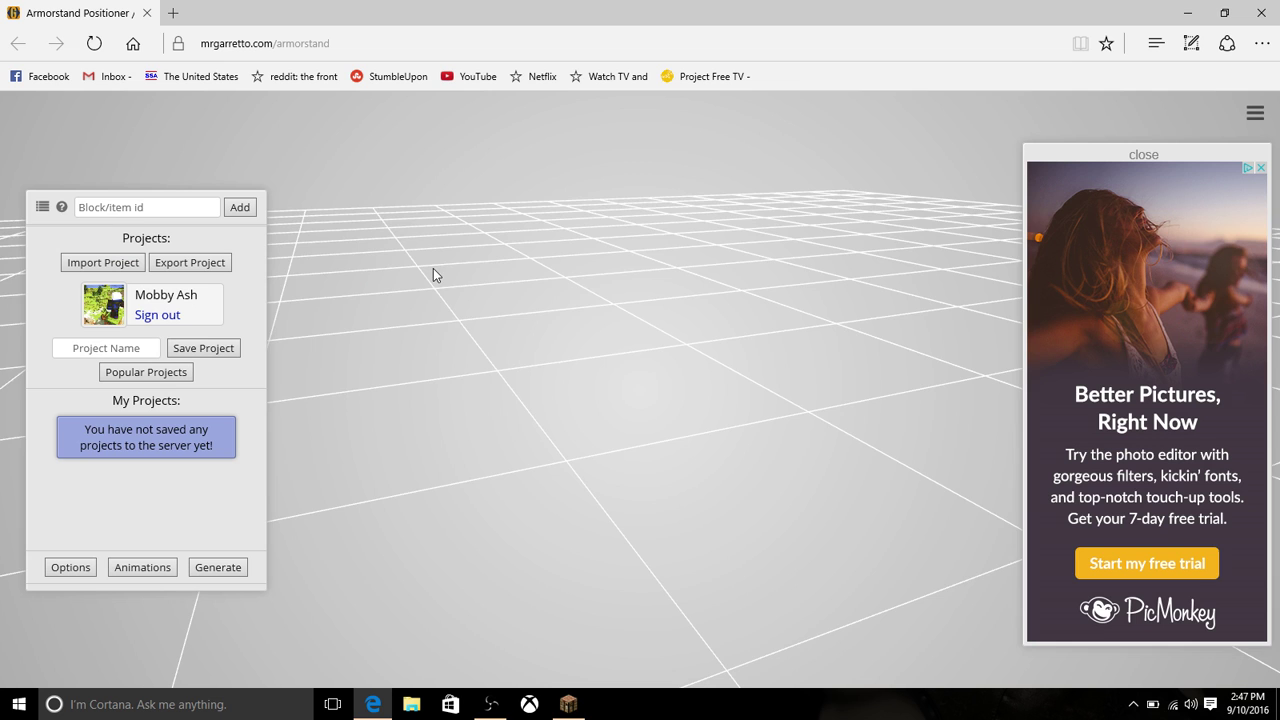
mouse_move(433, 268)
mouse_down()
mouse_move(888, 186)
mouse_move(849, 451)
mouse_move(749, 397)
mouse_move(743, 257)
mouse_move(829, 417)
mouse_up()
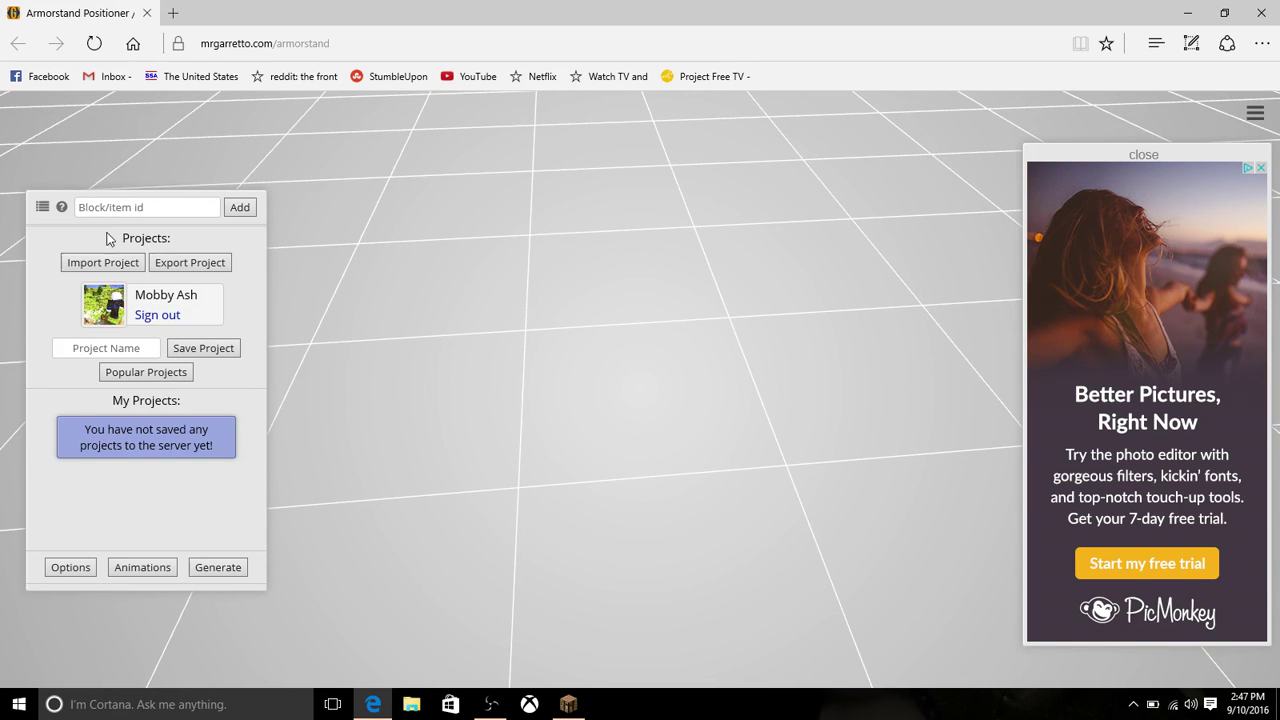
- Add a plain stone block, replacing the autocompleted stone:5 id with stone
click(136, 208)
text(ST)
text(ONE)
key(BackSpace)
key(BackSpace)
key(BackSpace)
text(sto)
key(Return)
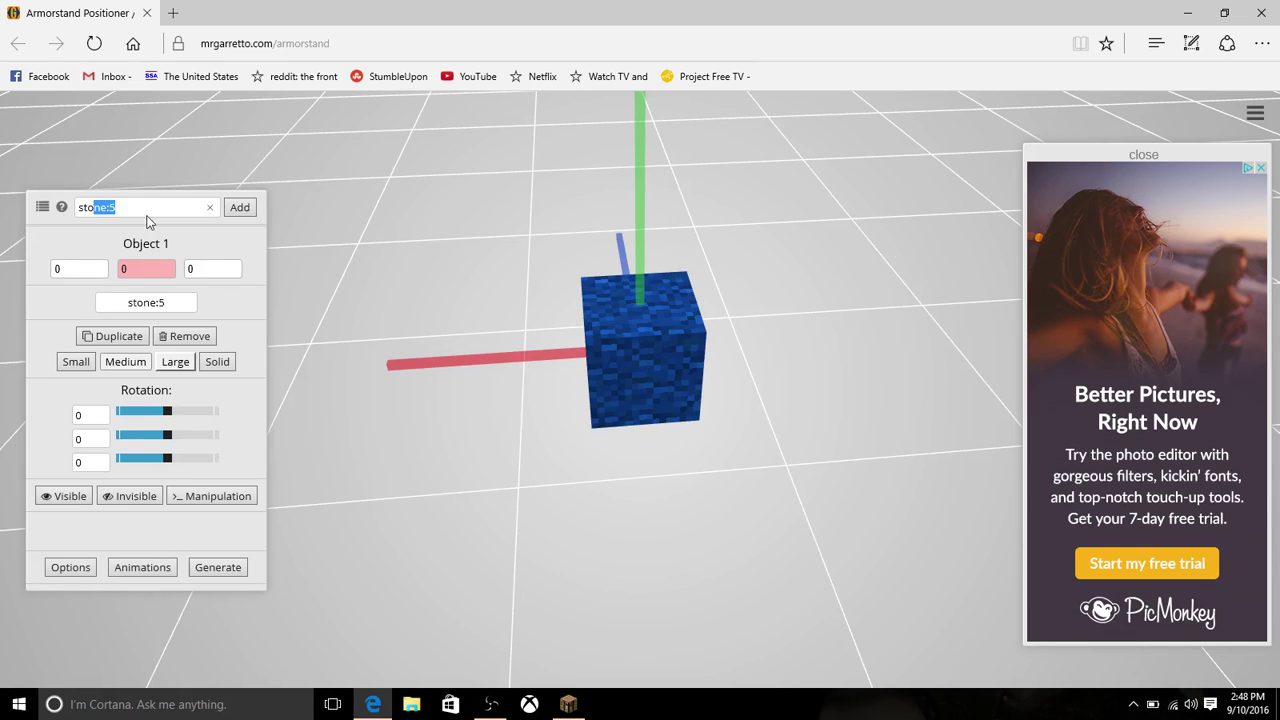
click(180, 332)
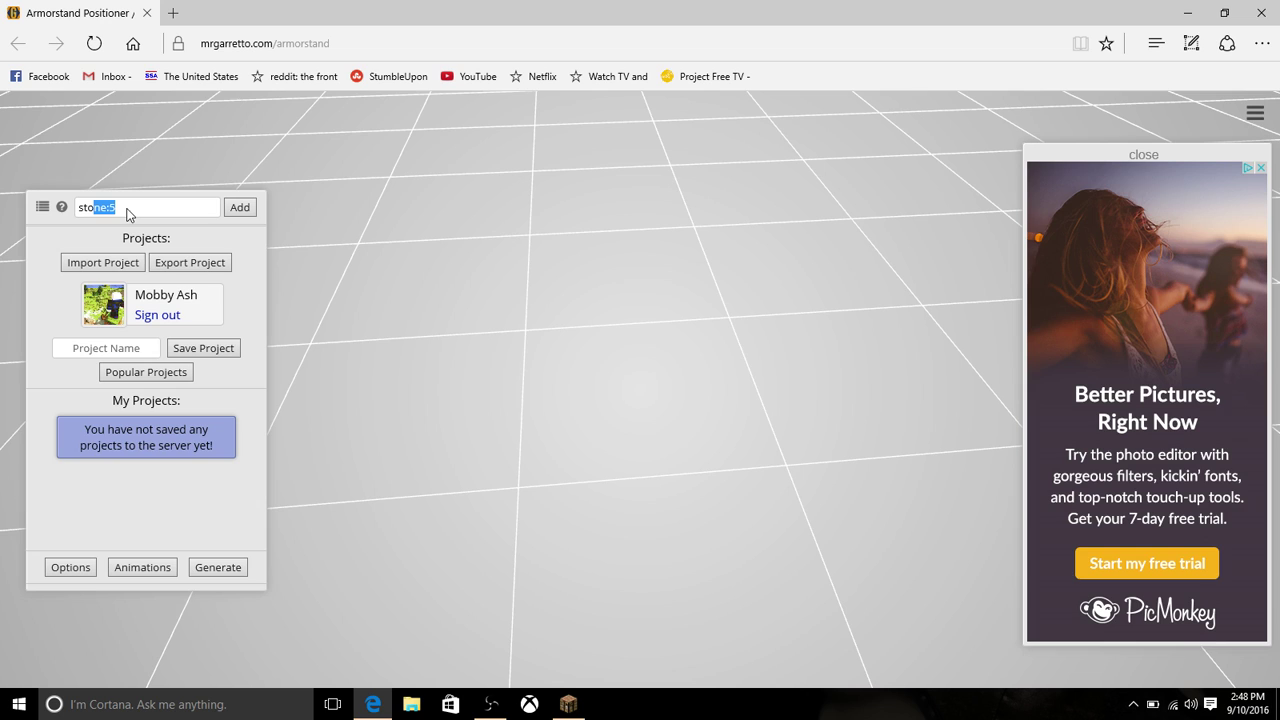
click(160, 207)
key(BackSpace)
key(BackSpace)
click(238, 209)
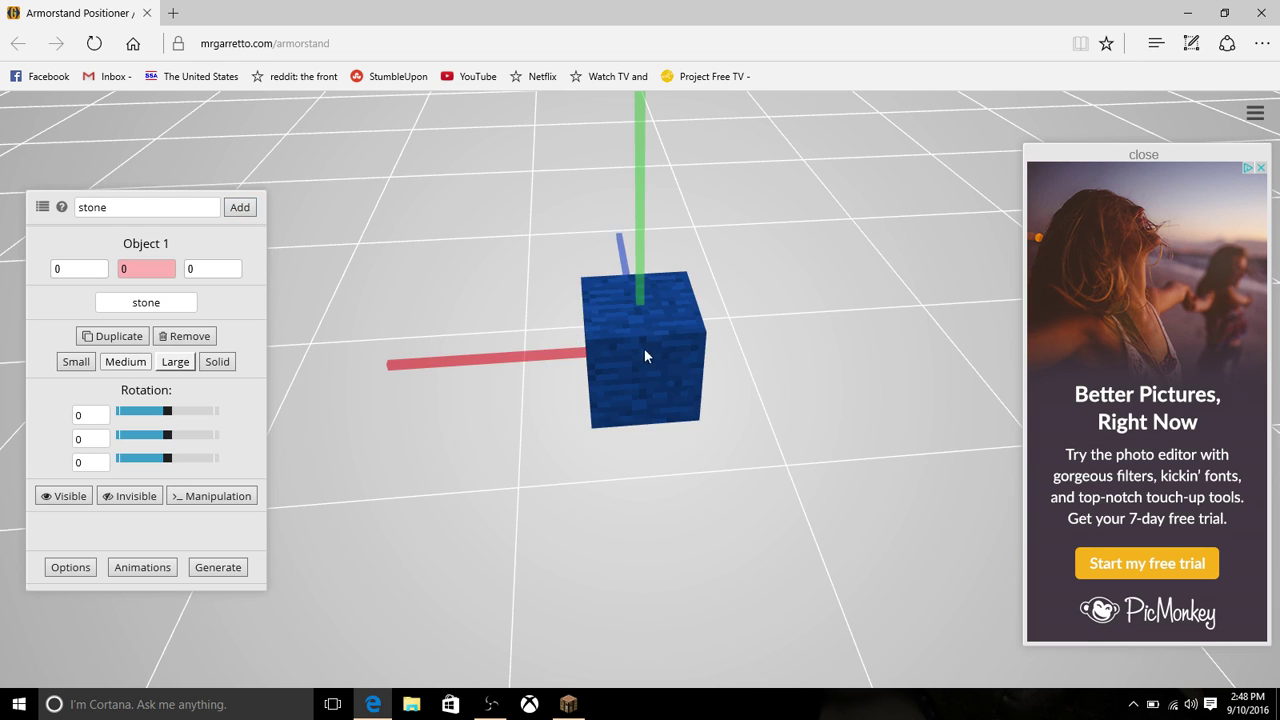
- Raise the stone block to height 0.59375 and deselect it
mouse_move(644, 348)
mouse_down()
mouse_move(678, 307)
mouse_move(903, 311)
mouse_up()
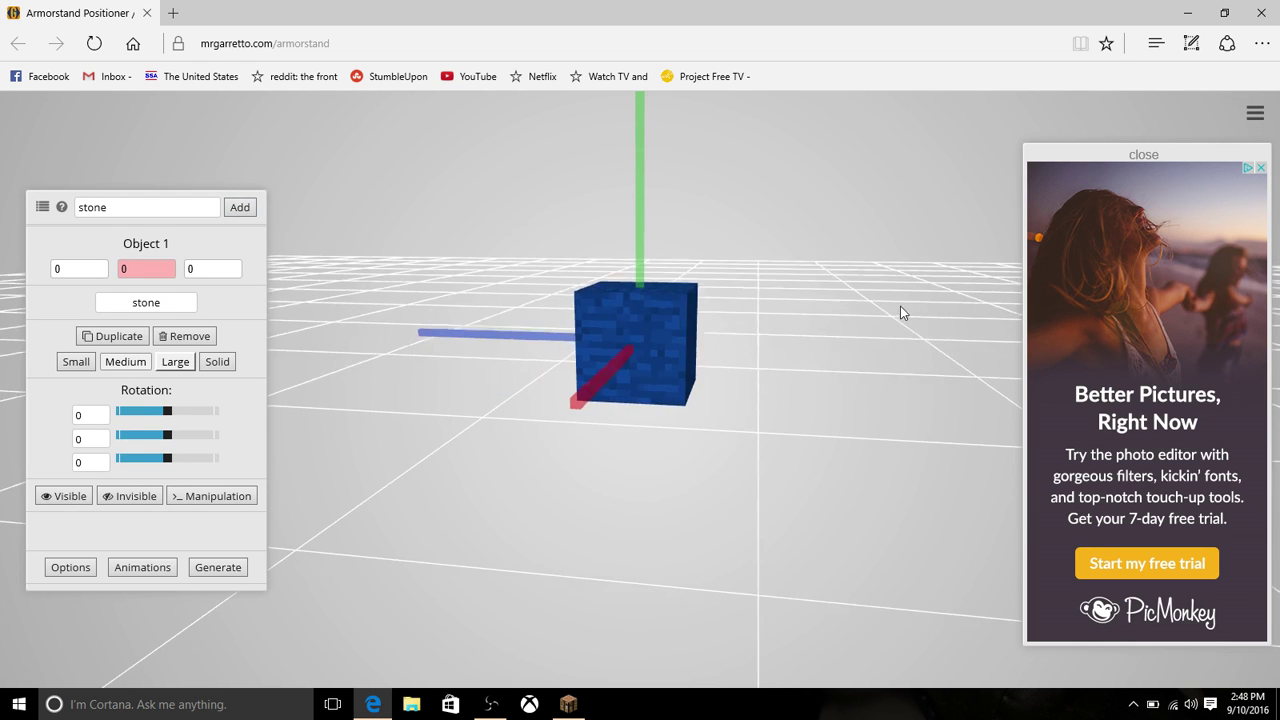
drag(637, 250, 656, 178)
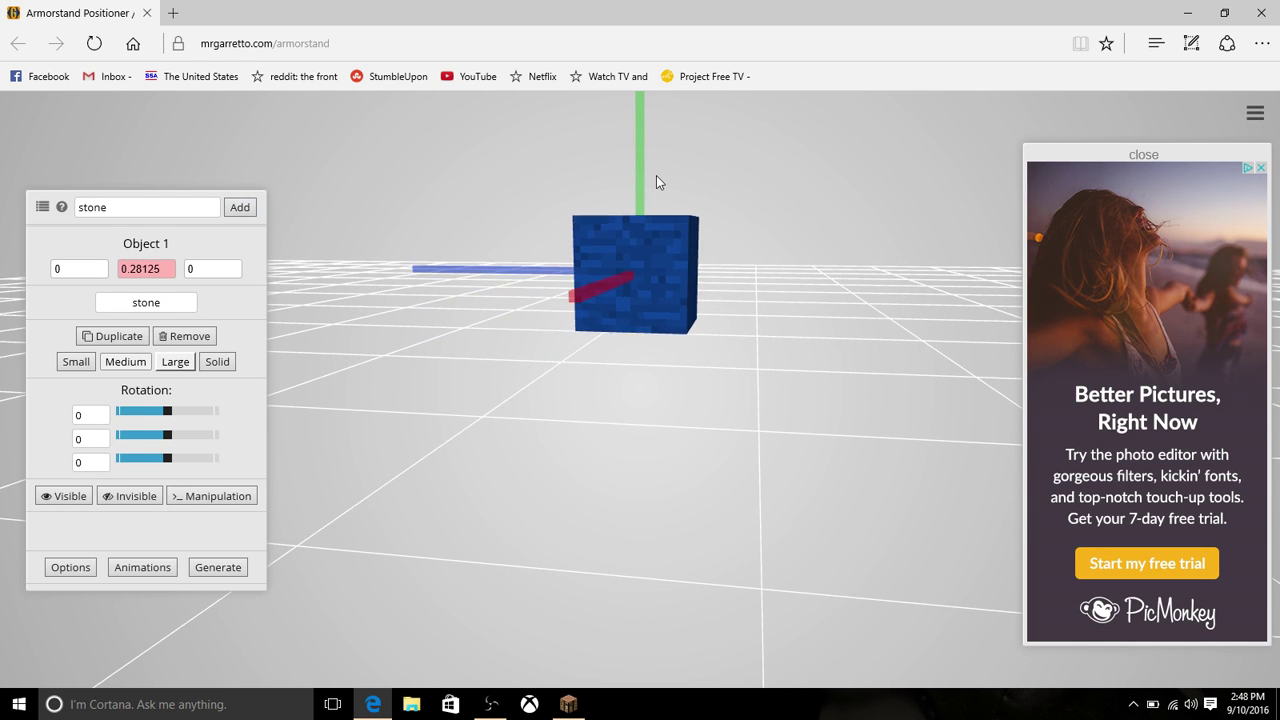
click(171, 207)
mouse_move(643, 188)
mouse_down()
mouse_move(643, 103)
mouse_move(645, 414)
mouse_move(660, 400)
mouse_move(671, 309)
mouse_move(651, 206)
mouse_move(679, 241)
mouse_up()
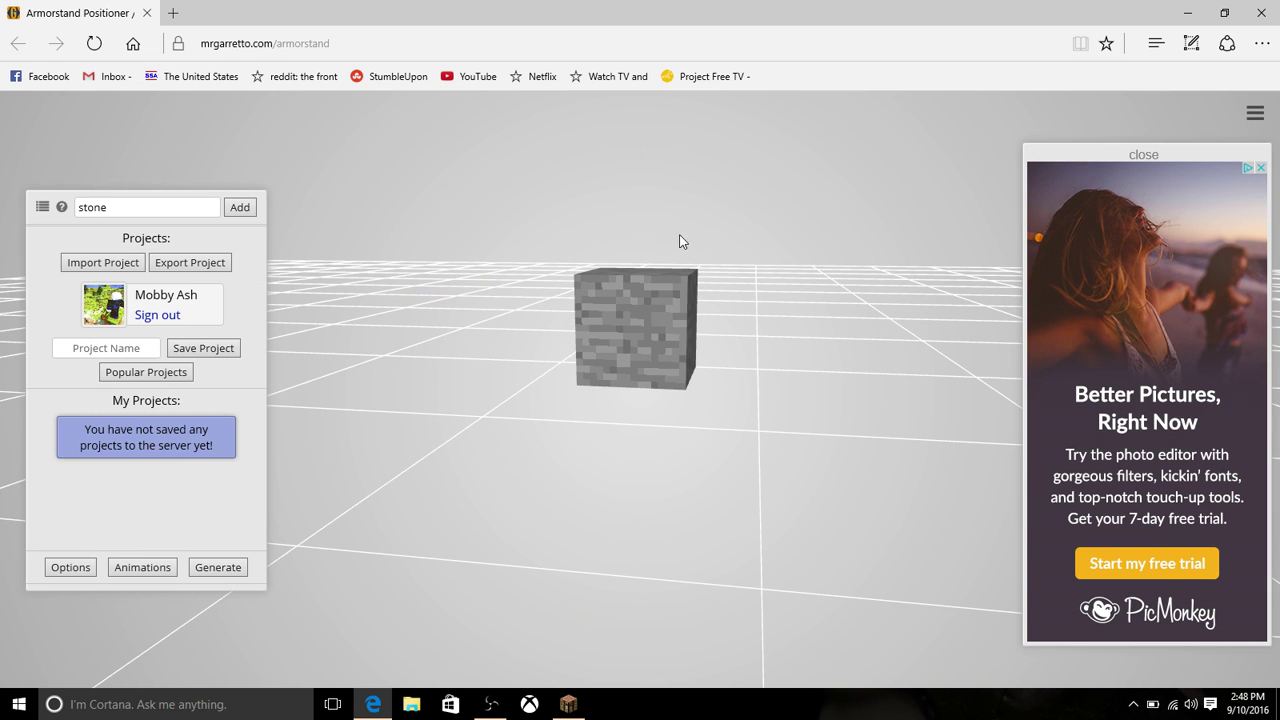
scroll(716, 469, down, 5)
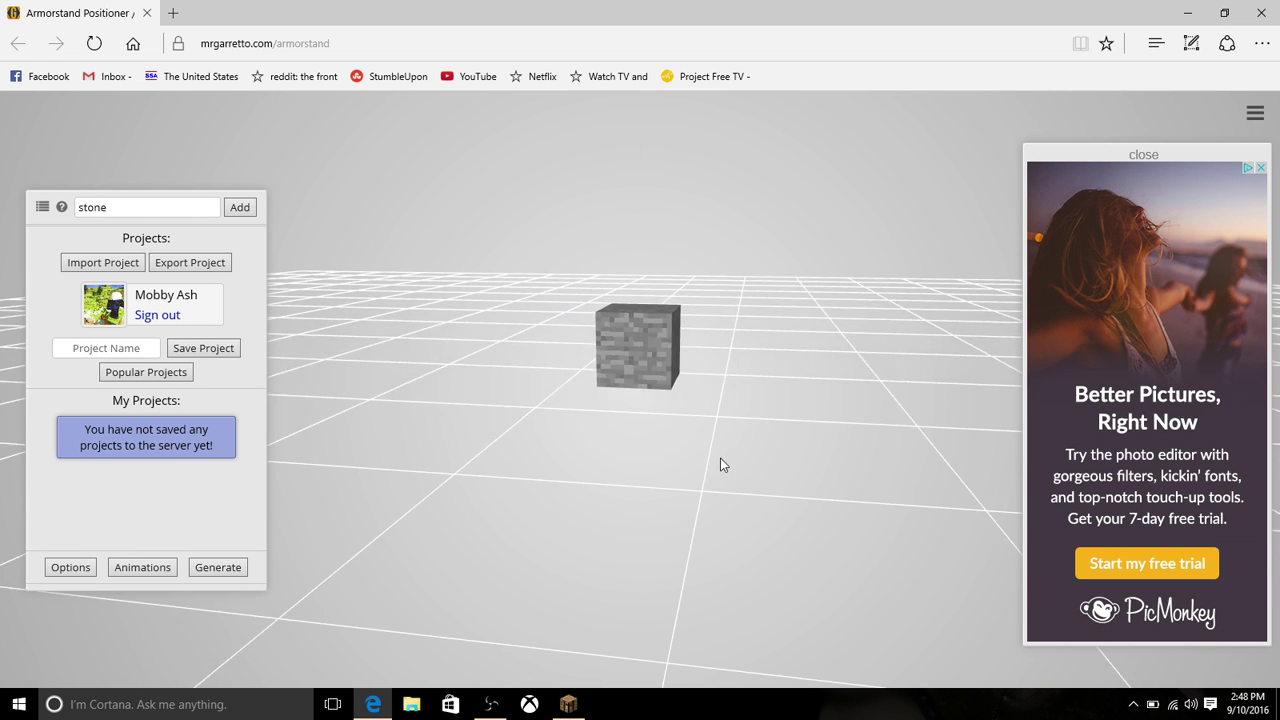
click(672, 365)
mouse_move(641, 275)
mouse_down()
mouse_move(649, 195)
mouse_move(712, 236)
mouse_up()
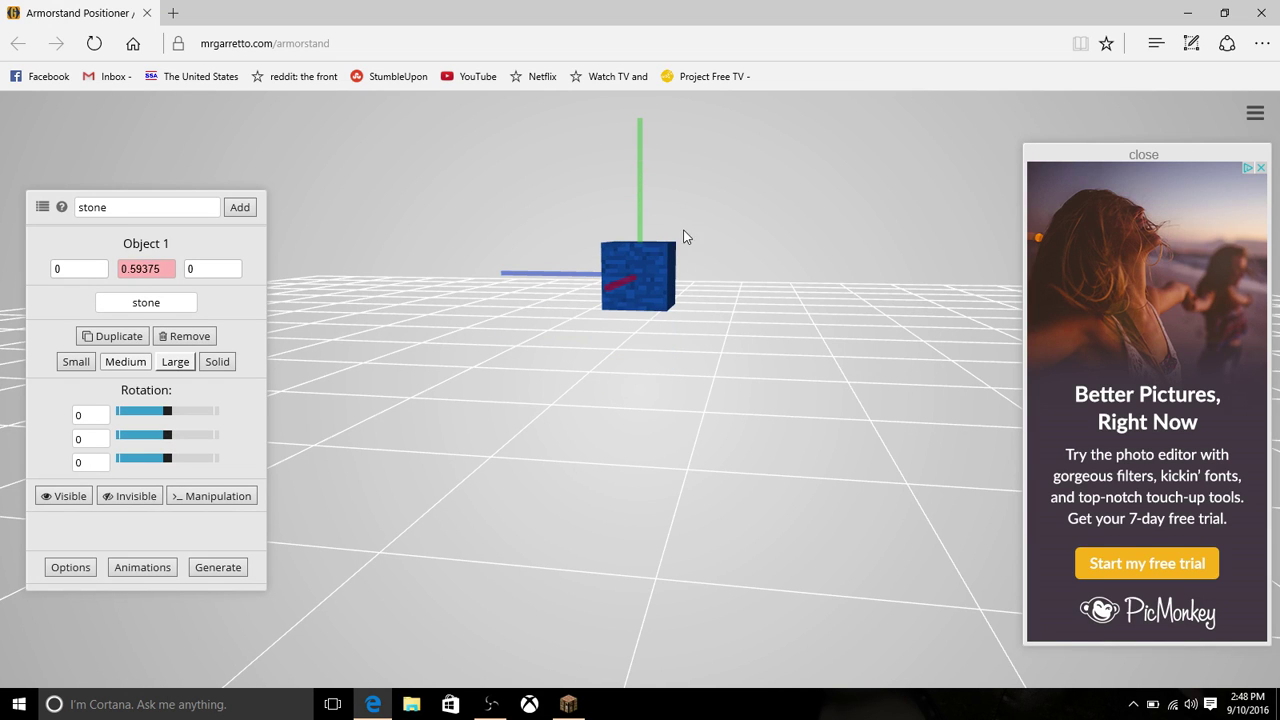
scroll(685, 238, down, 3)
scroll(673, 243, down, 1)
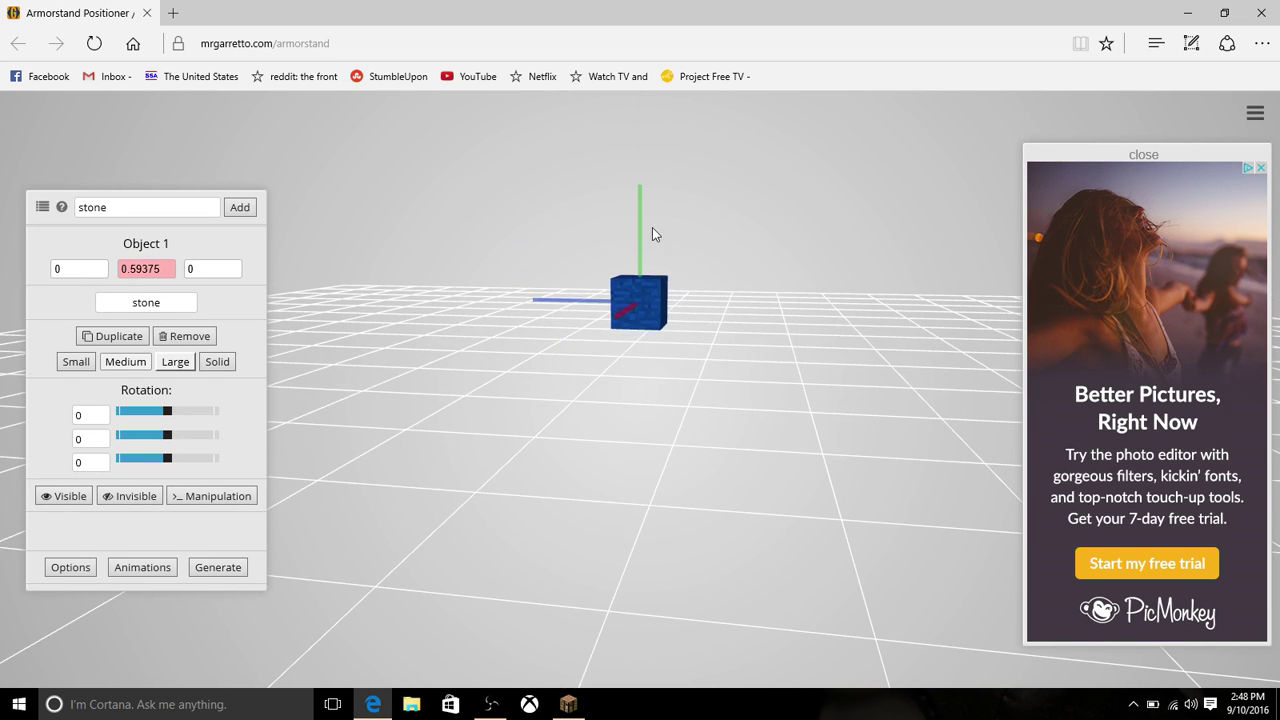
click(740, 330)
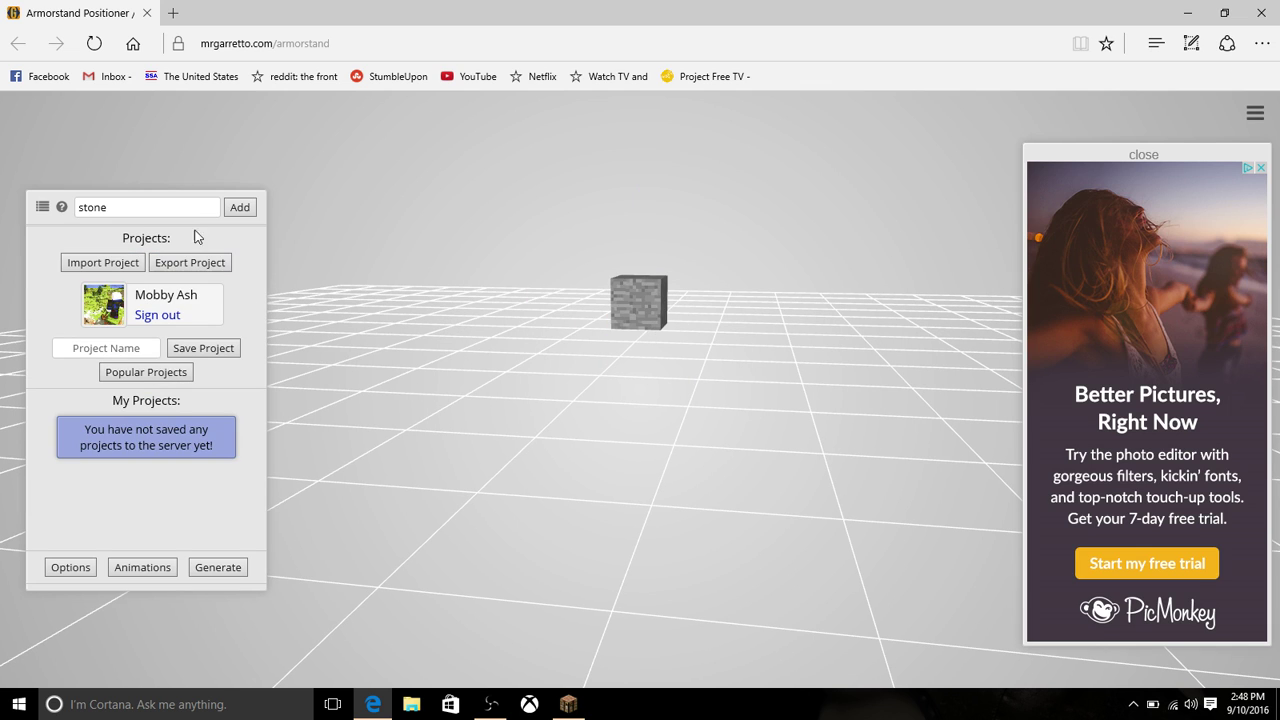
- Replace the stone item id with diamond_pickaxe and add it to the scene
click(171, 205)
key(BackSpace)
key(BackSpace)
key(BackSpace)
text(dia)
key(Right)
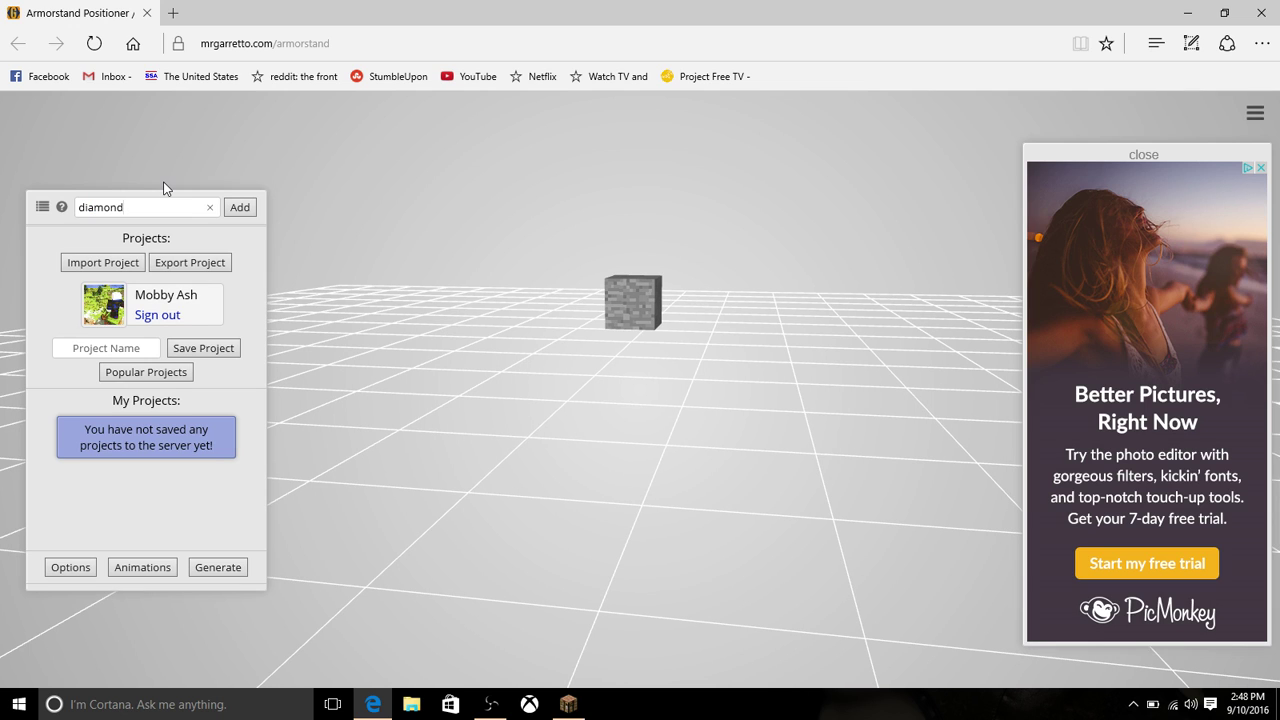
text(_)
text(o)
key(BackSpace)
key(BackSpace)
text(p)
key(Return)
- Move the diamond pickaxe forward so it lies against the stone block's face
text(w)
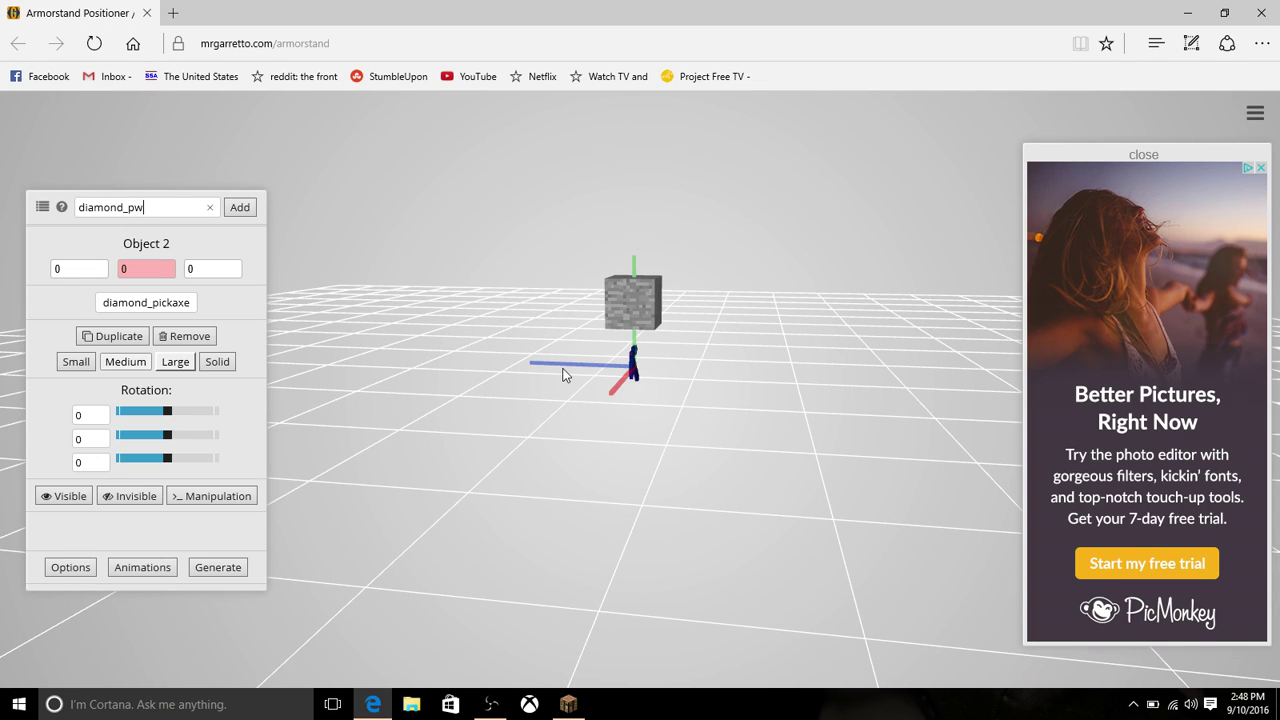
mouse_move(607, 410)
mouse_down()
mouse_move(666, 429)
mouse_move(634, 349)
mouse_move(576, 368)
mouse_move(394, 360)
mouse_move(377, 388)
mouse_move(617, 403)
mouse_up()
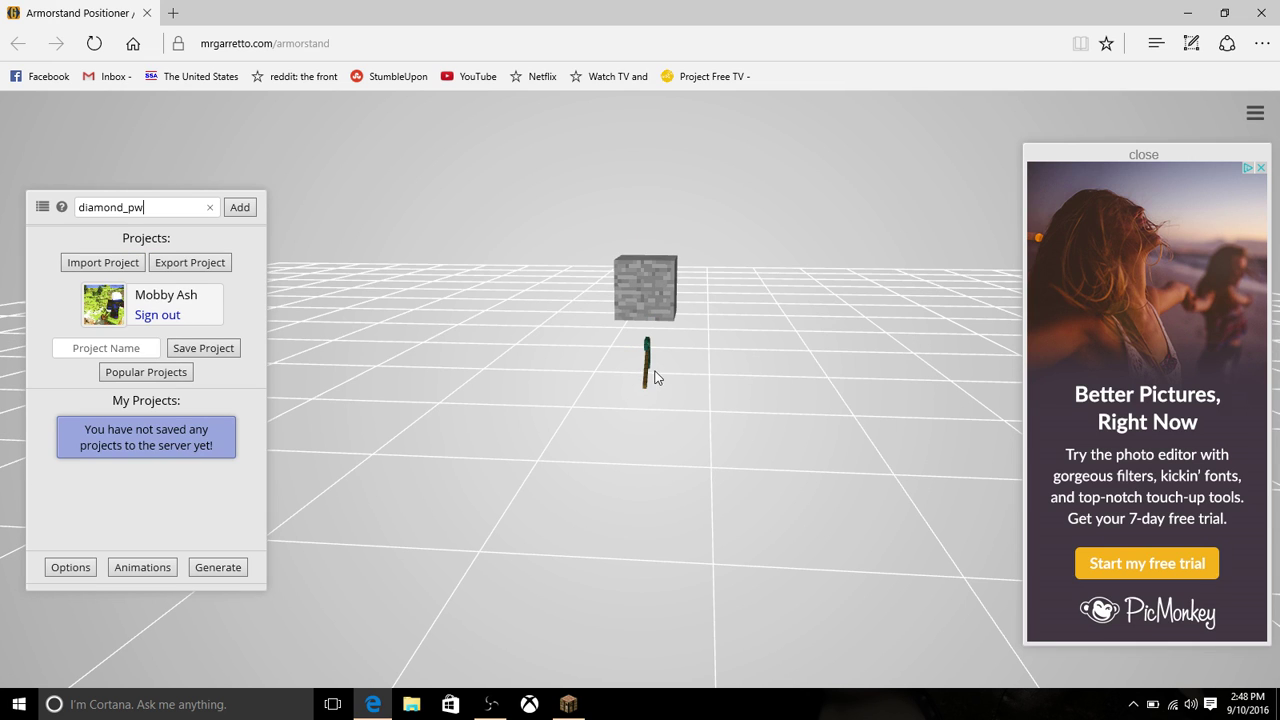
click(648, 368)
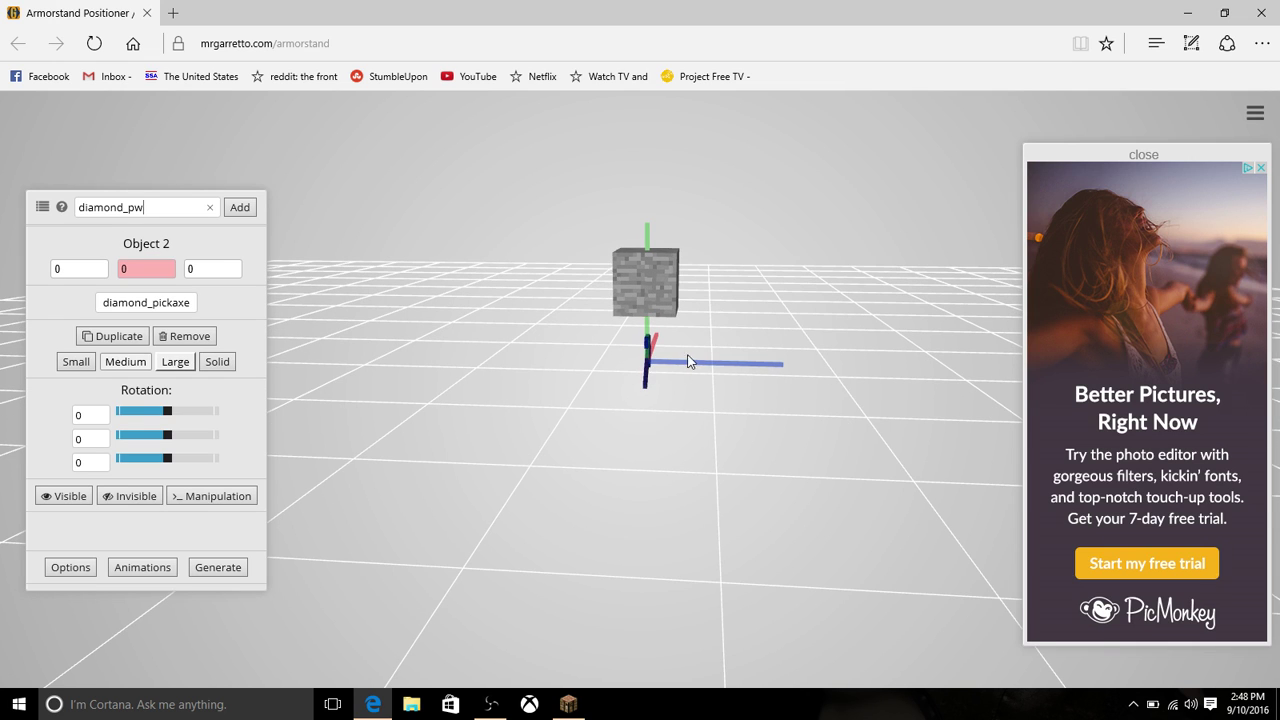
mouse_move(688, 361)
mouse_down()
mouse_move(752, 360)
mouse_move(728, 360)
mouse_move(681, 313)
mouse_move(649, 226)
mouse_move(664, 250)
mouse_up()
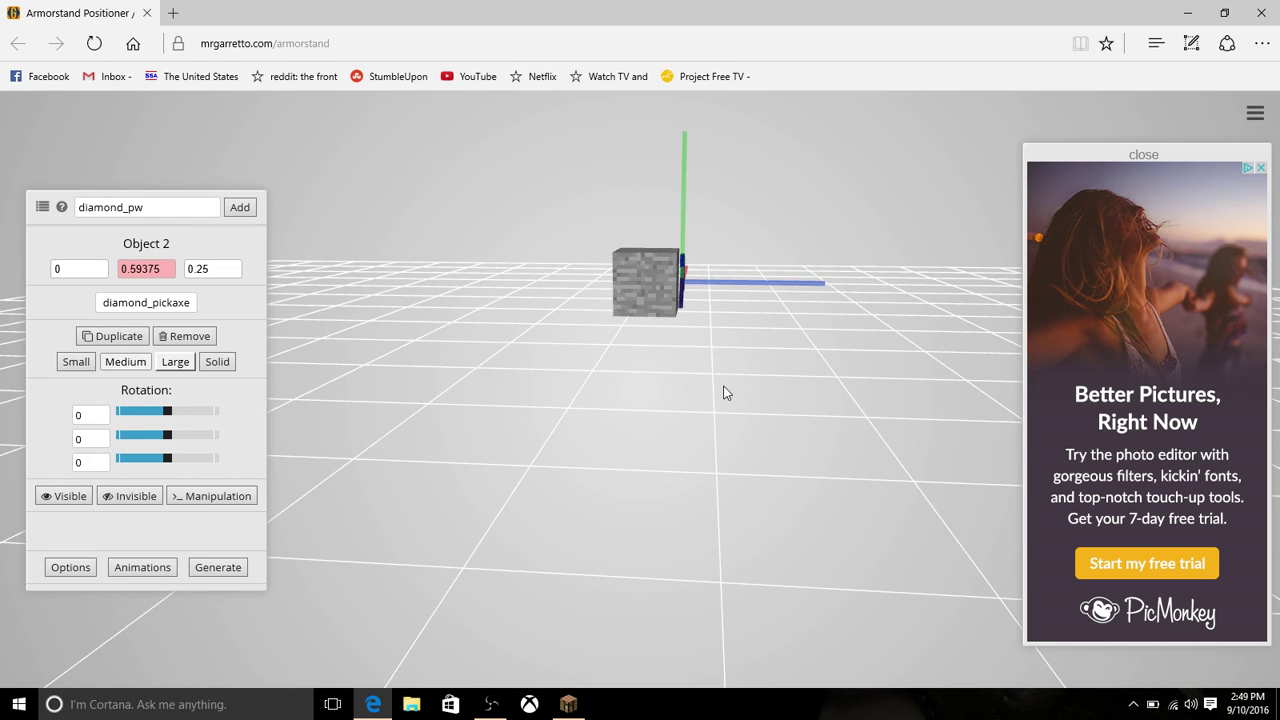
mouse_move(726, 393)
mouse_down()
mouse_move(480, 389)
mouse_move(561, 342)
mouse_up()
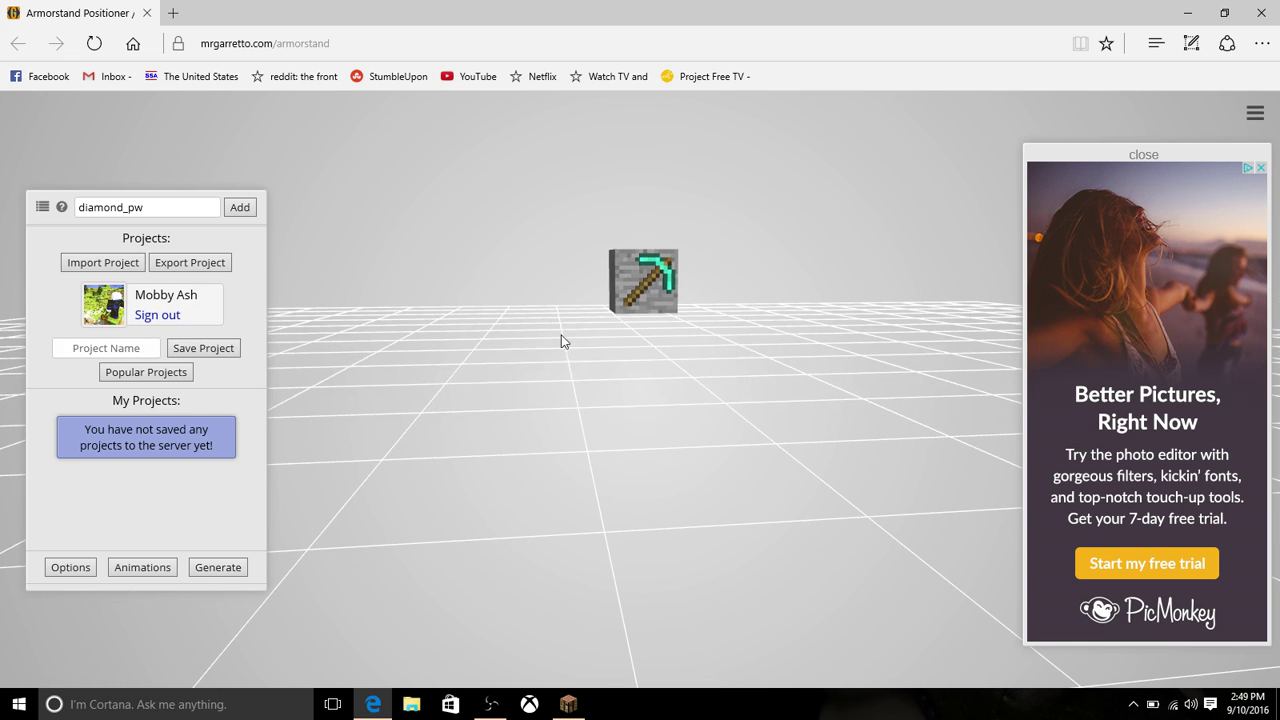
drag(642, 407, 622, 412)
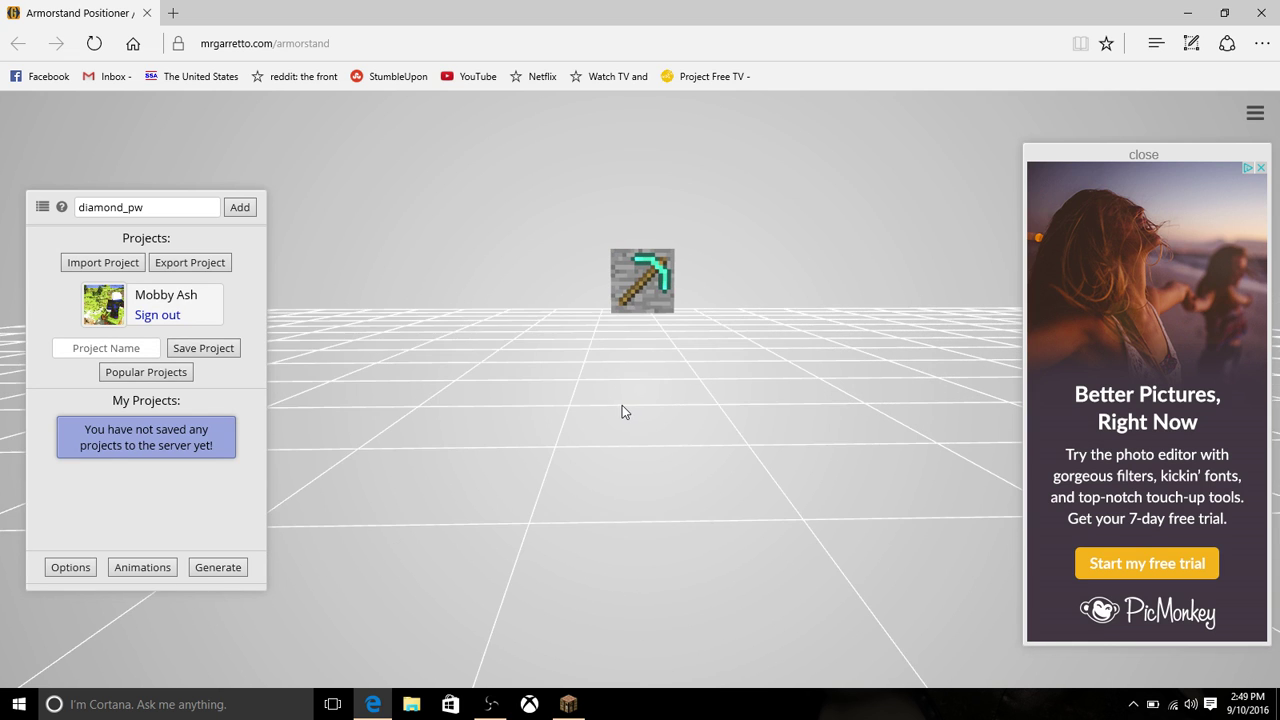
scroll(622, 405, up, 5)
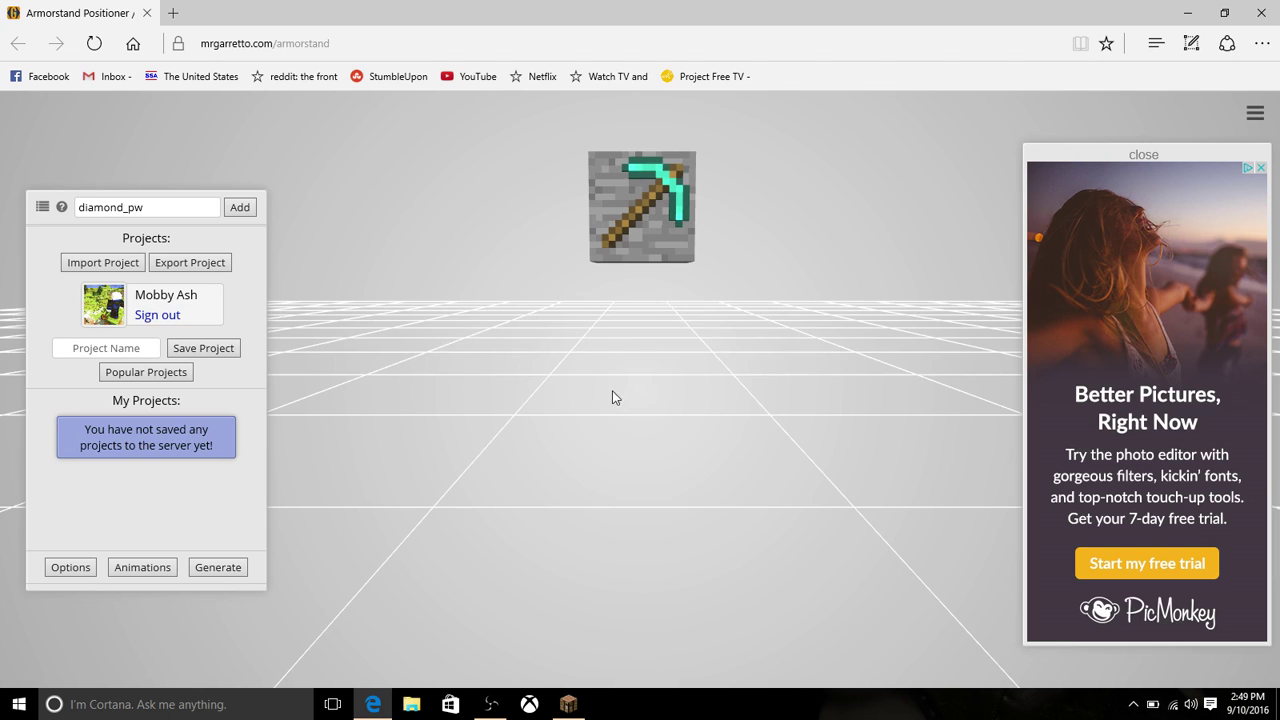
mouse_move(611, 423)
mouse_down()
mouse_move(620, 354)
mouse_move(618, 389)
mouse_up()
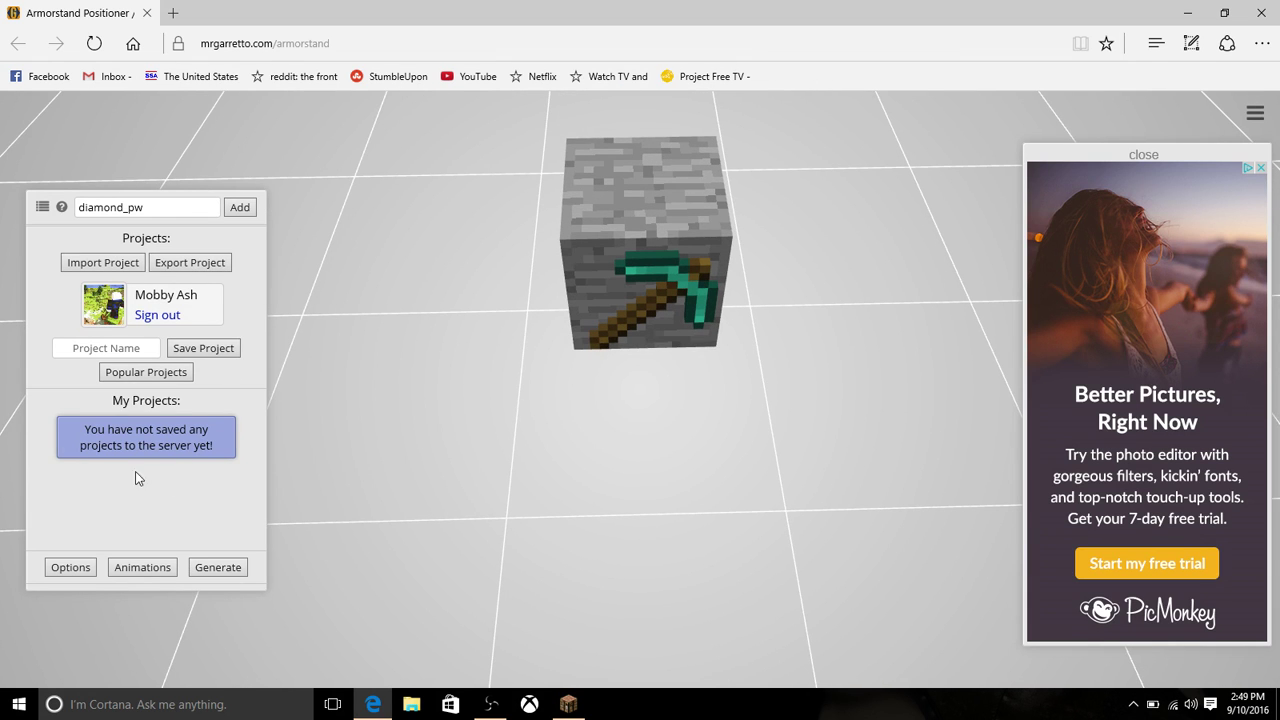
- Generate the summon command, copy it, and return to Minecraft
click(218, 567)
click(790, 352)
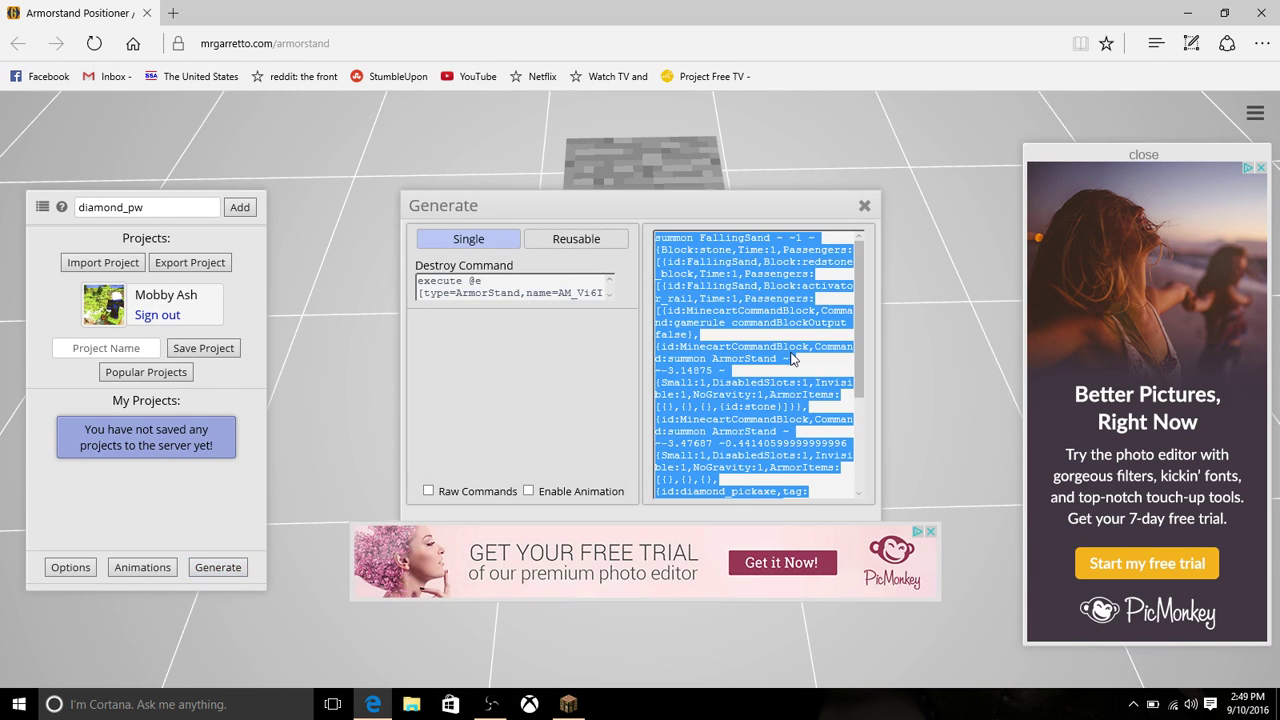
right_click(786, 369)
click(814, 393)
click(584, 708)
key(Escape)
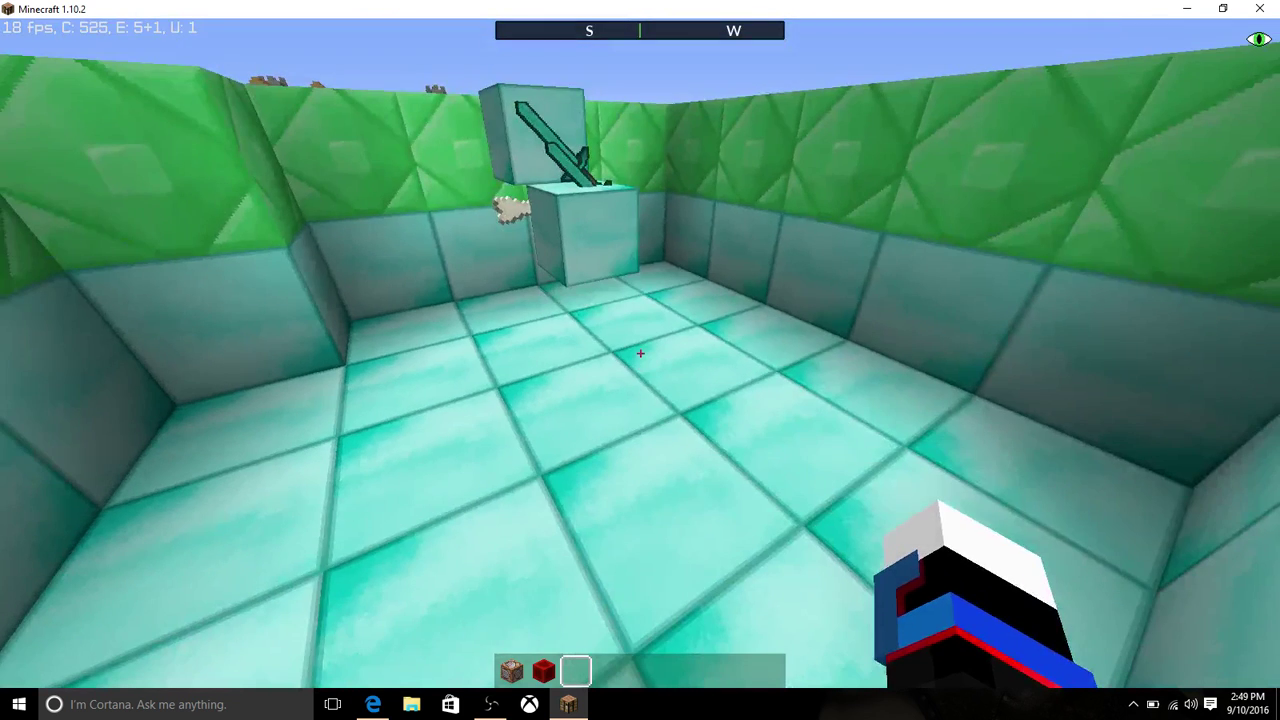
- Paste the copied summon command into a command block and power it with redstone
key(1)
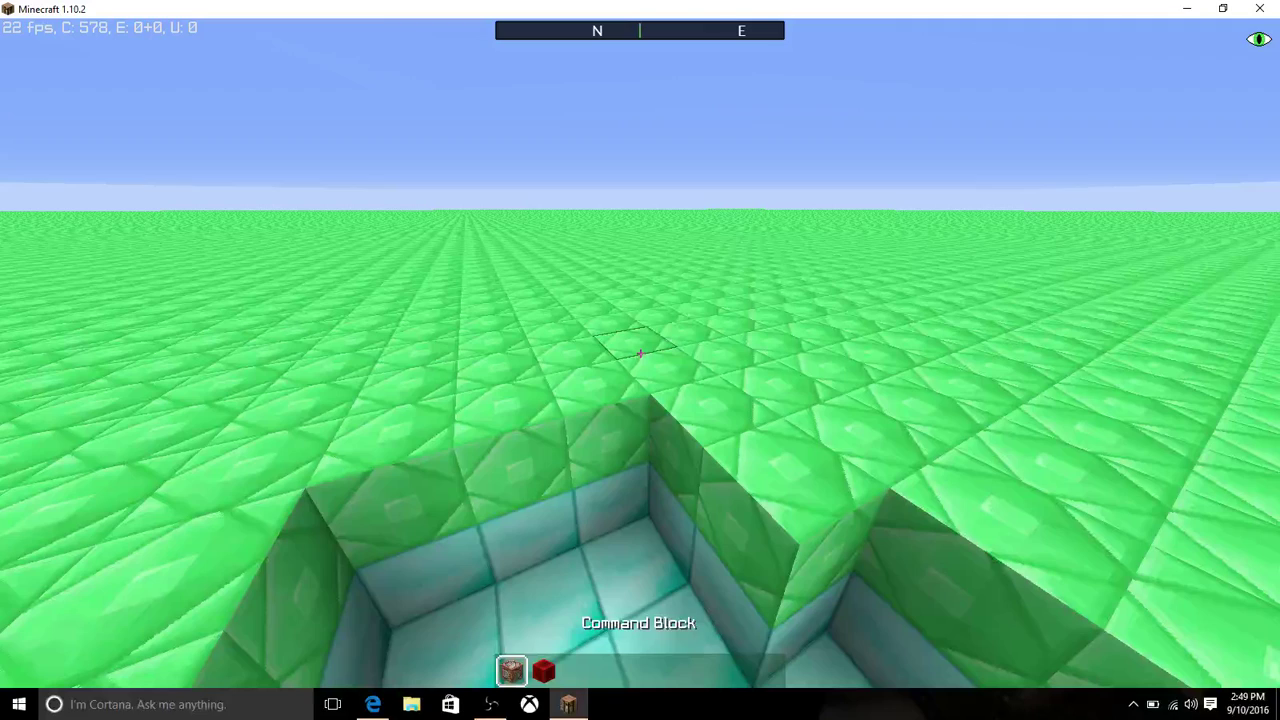
right_click(640, 354)
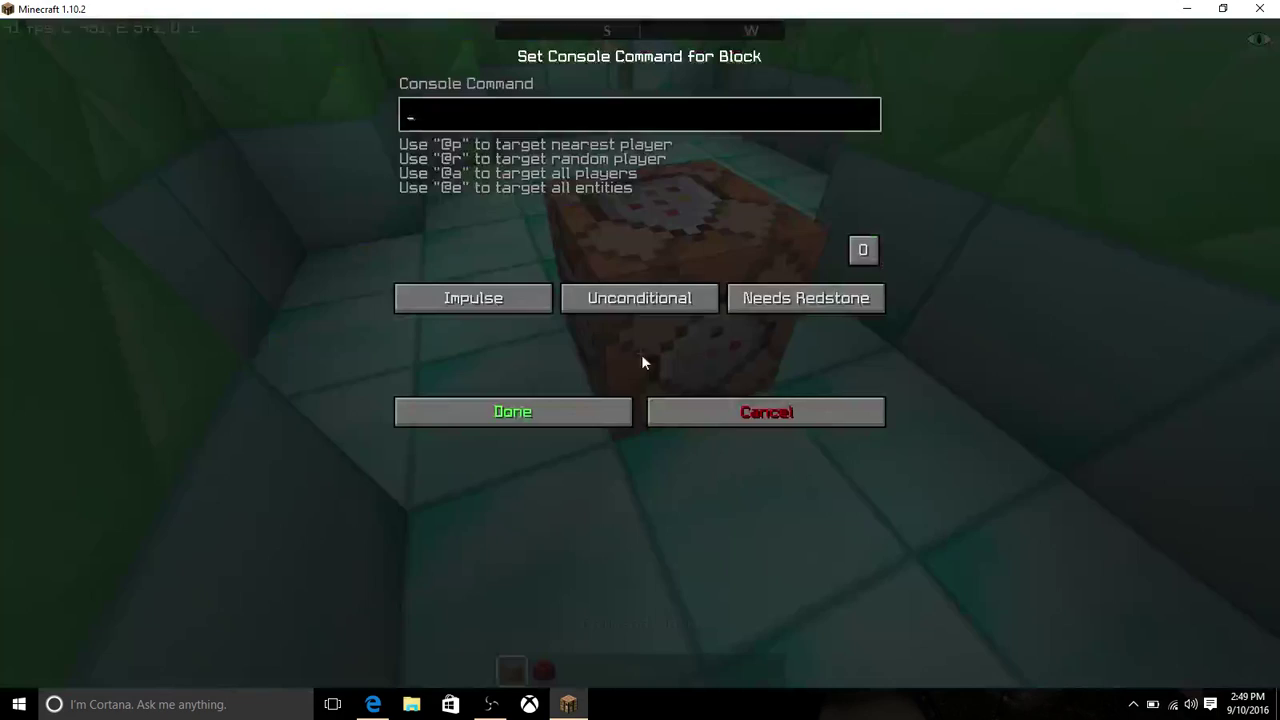
key(ctrl+v)
click(609, 402)
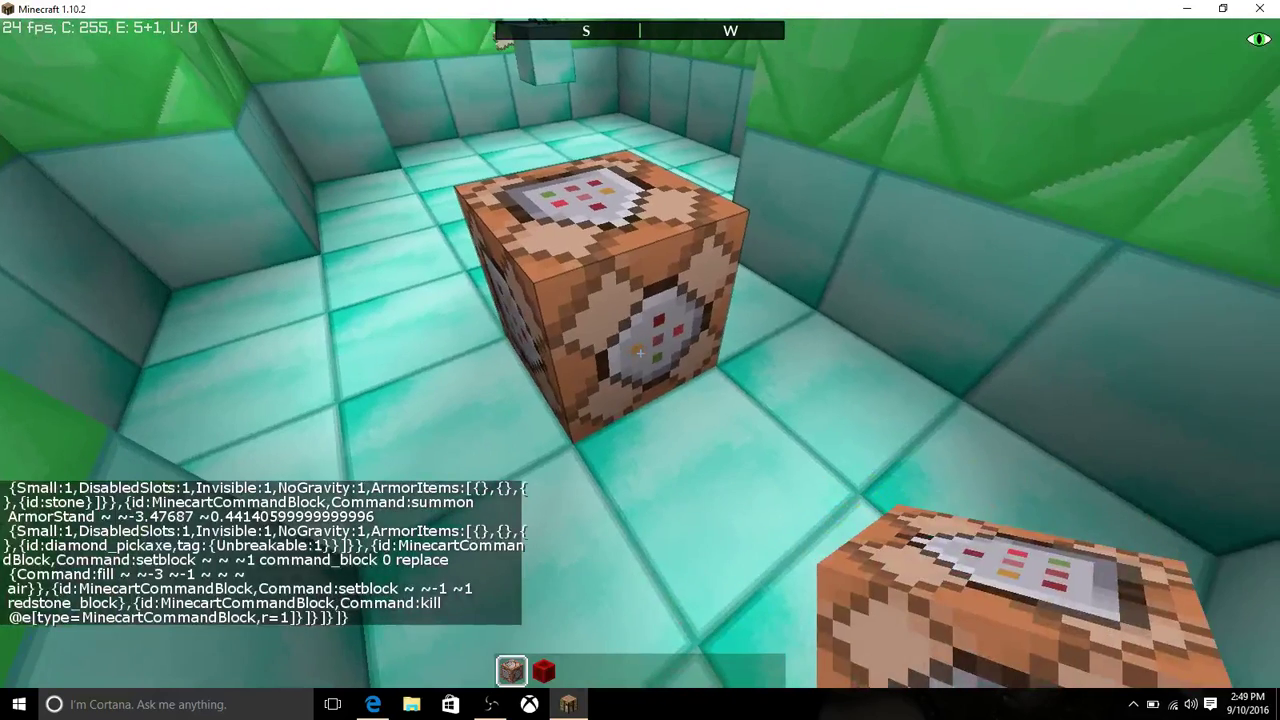
key(2)
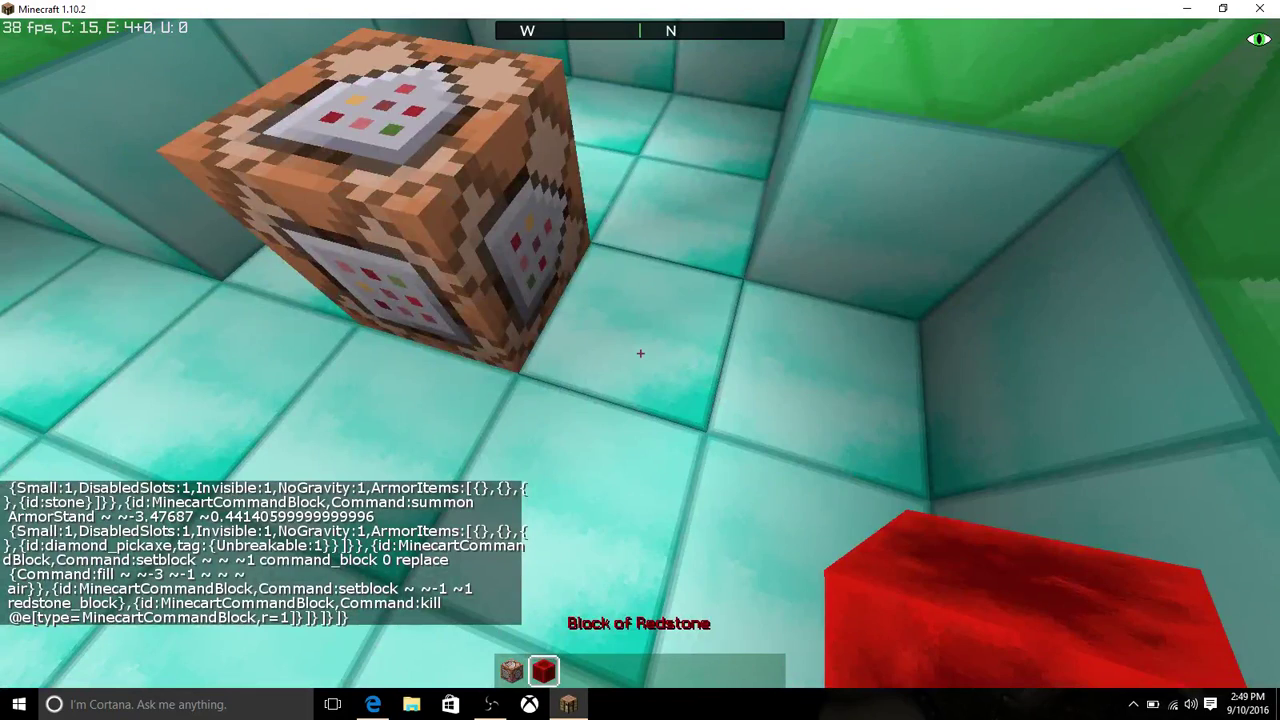
right_click(640, 353)
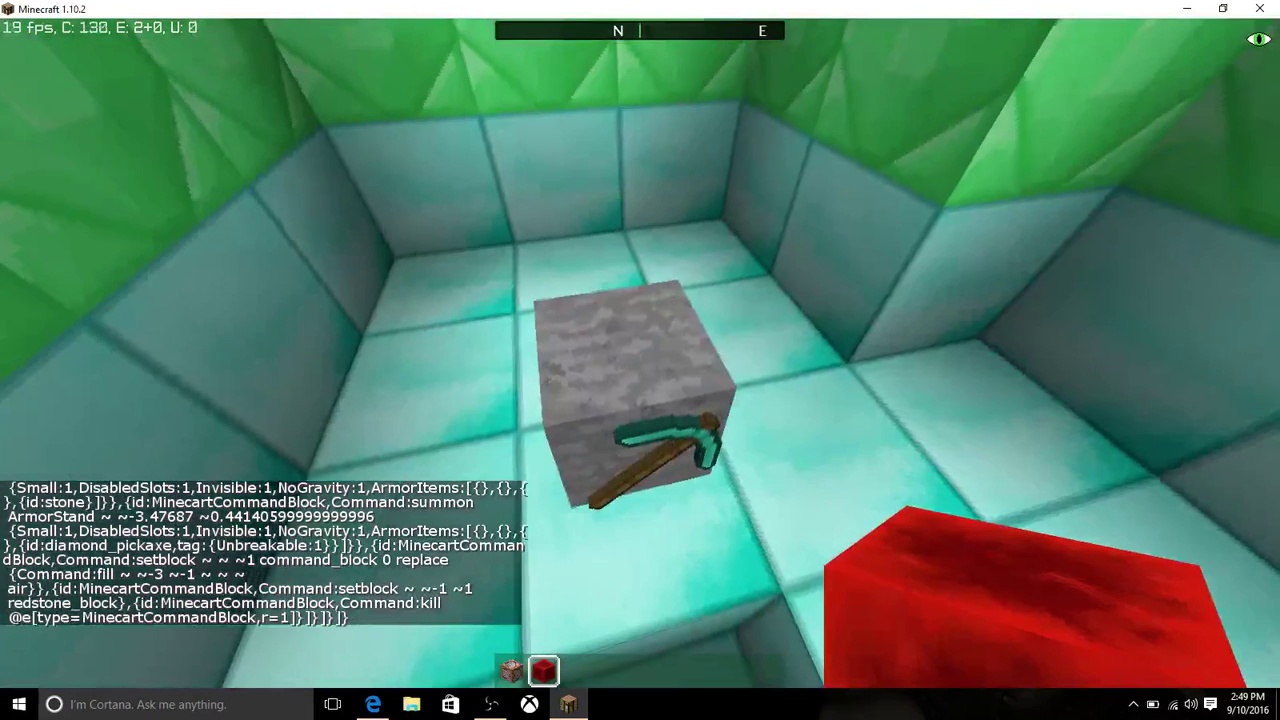
- Go from the pause menu through Options to Resource Packs
key(Escape)
click(574, 330)
click(574, 330)
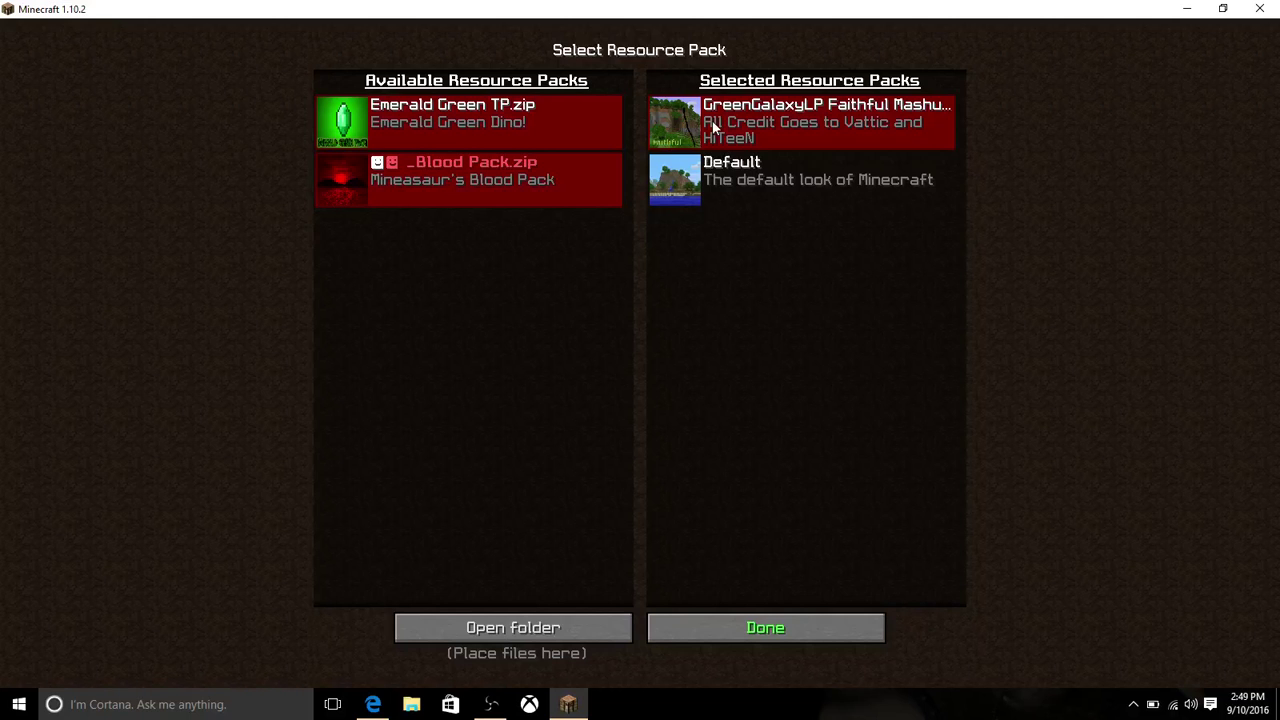
- Unload the GreenGalaxyLP Faithful Mashup pack from the selected resource packs
click(712, 123)
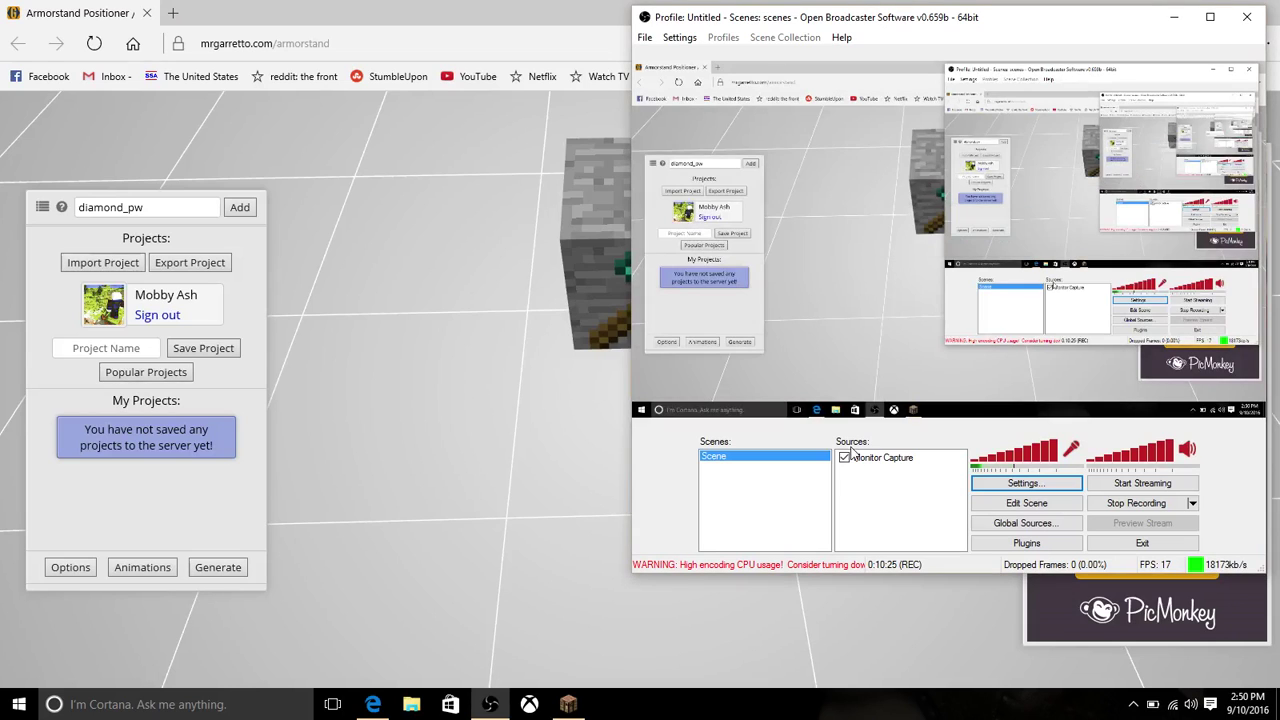
- Add another diamond_pickaxe and remove the stray copy below the block
click(438, 155)
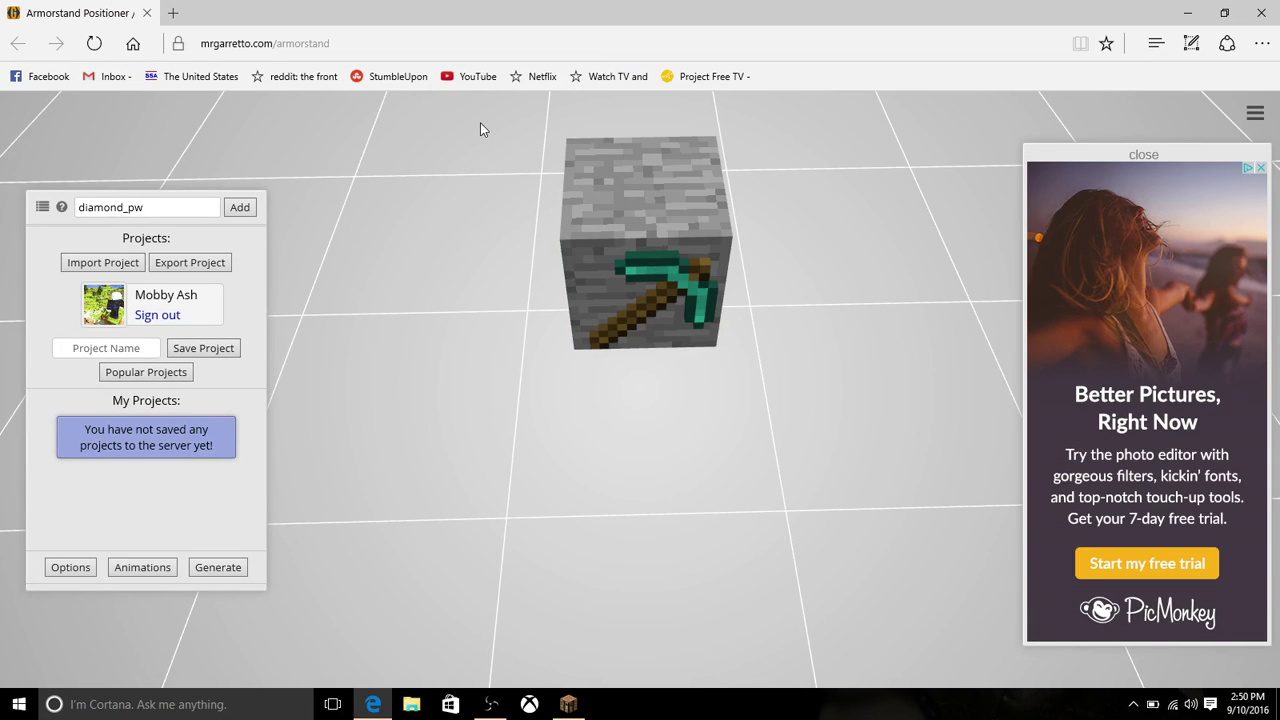
click(175, 213)
key(BackSpace)
text(p)
key(Return)
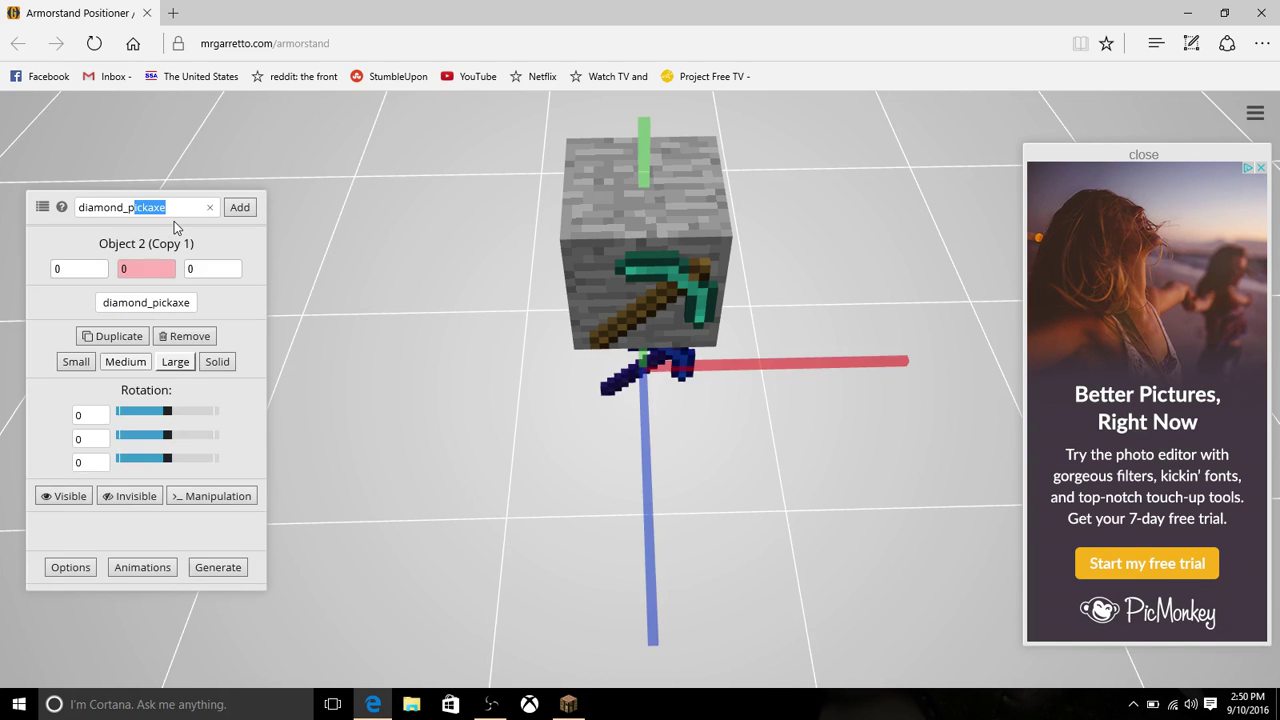
click(342, 378)
drag(342, 378, 297, 361)
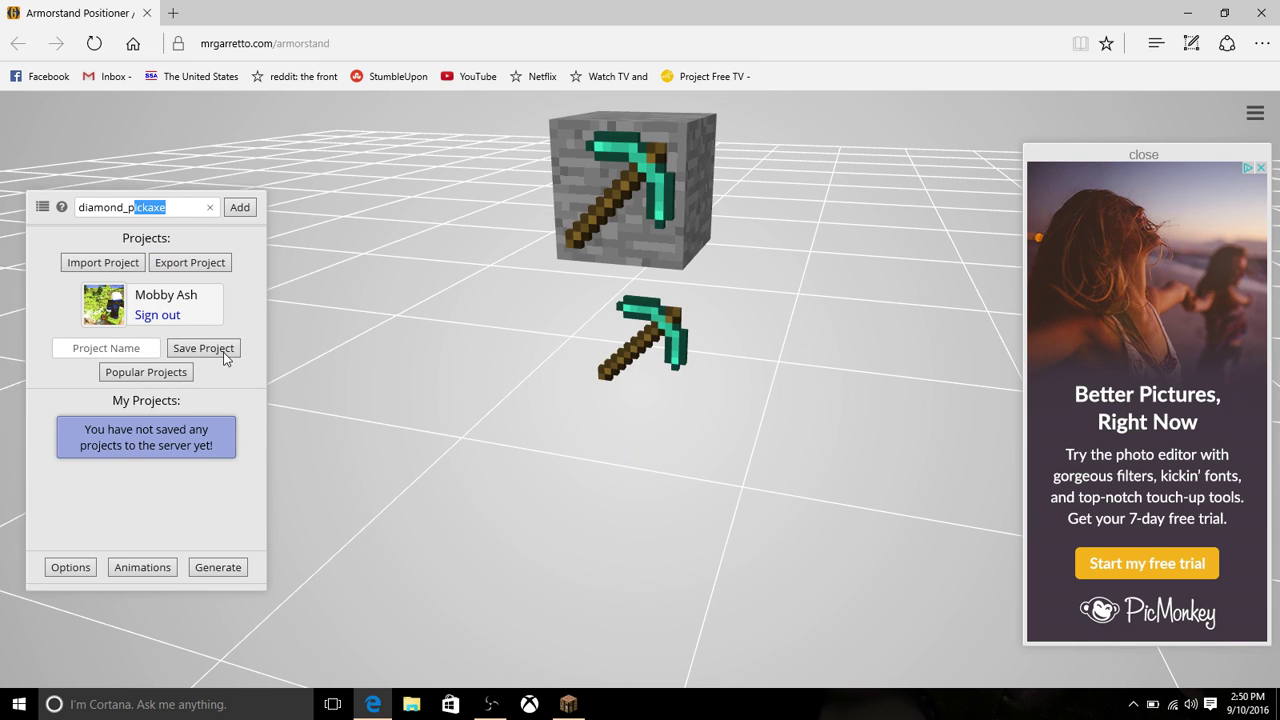
drag(640, 337, 658, 350)
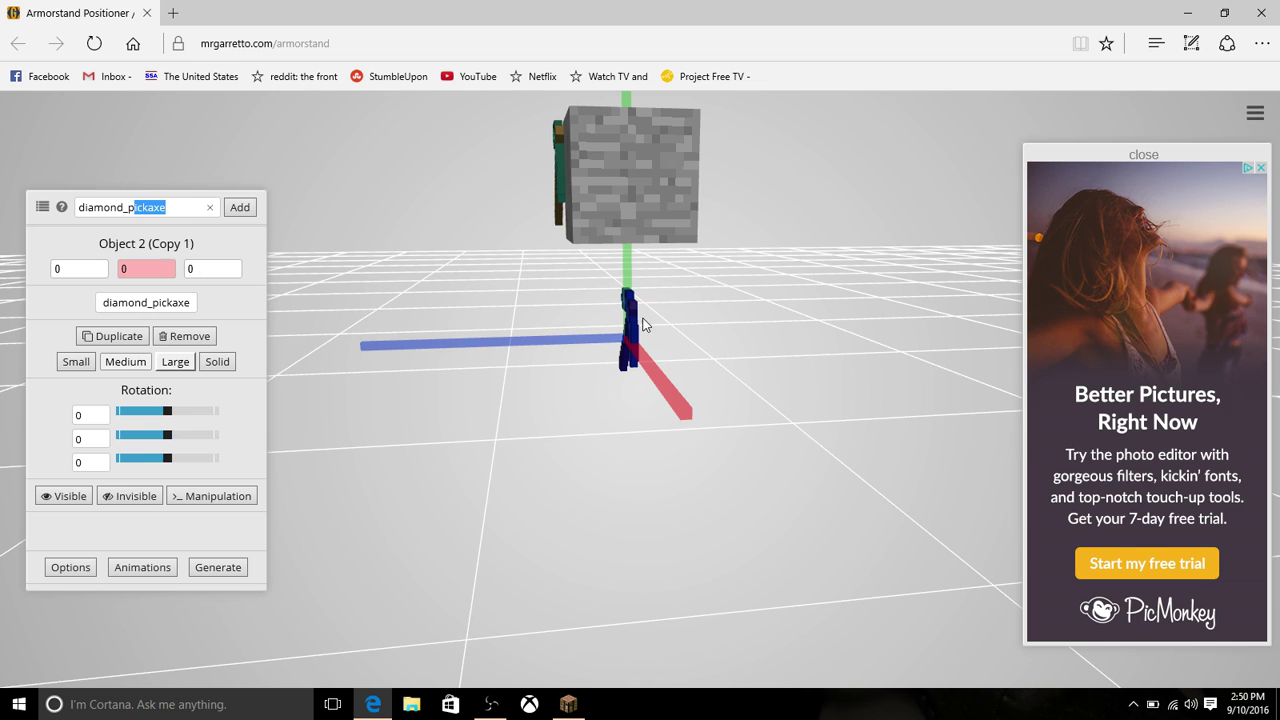
click(185, 336)
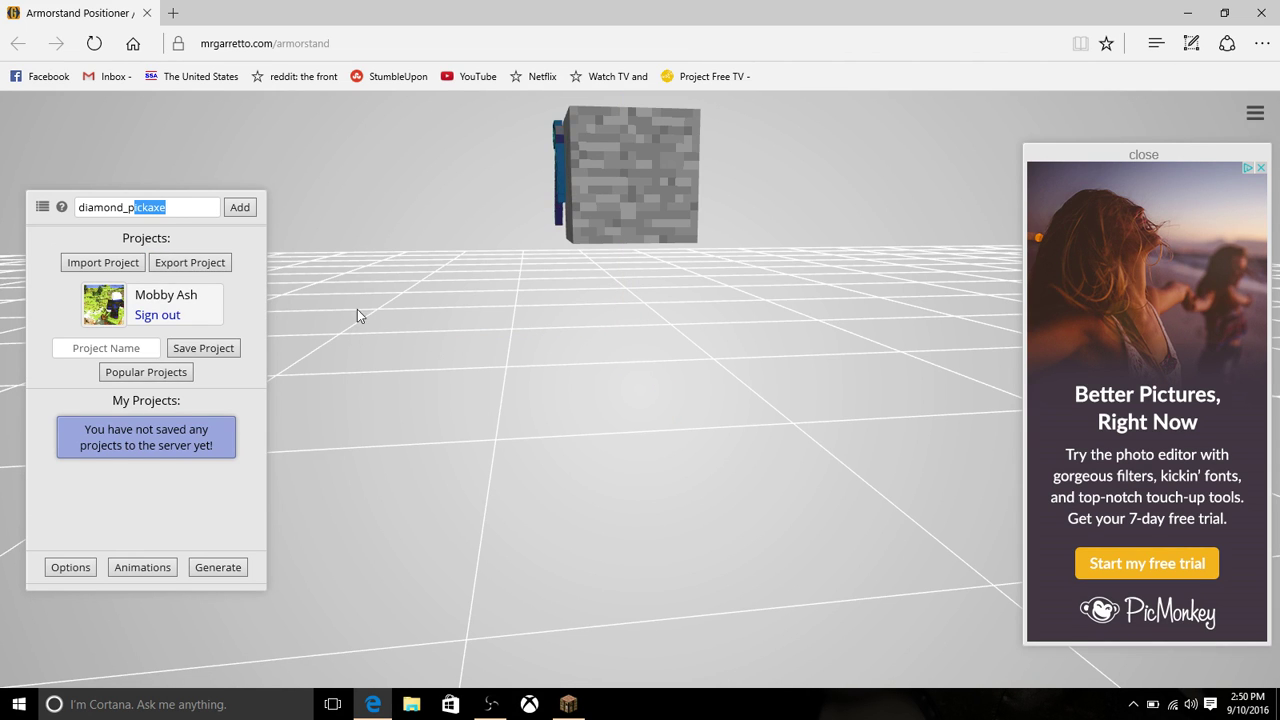
- Move a diamond pickaxe out to the stone block's far side
mouse_move(510, 314)
mouse_down()
mouse_move(700, 302)
mouse_move(706, 289)
mouse_move(668, 315)
mouse_up()
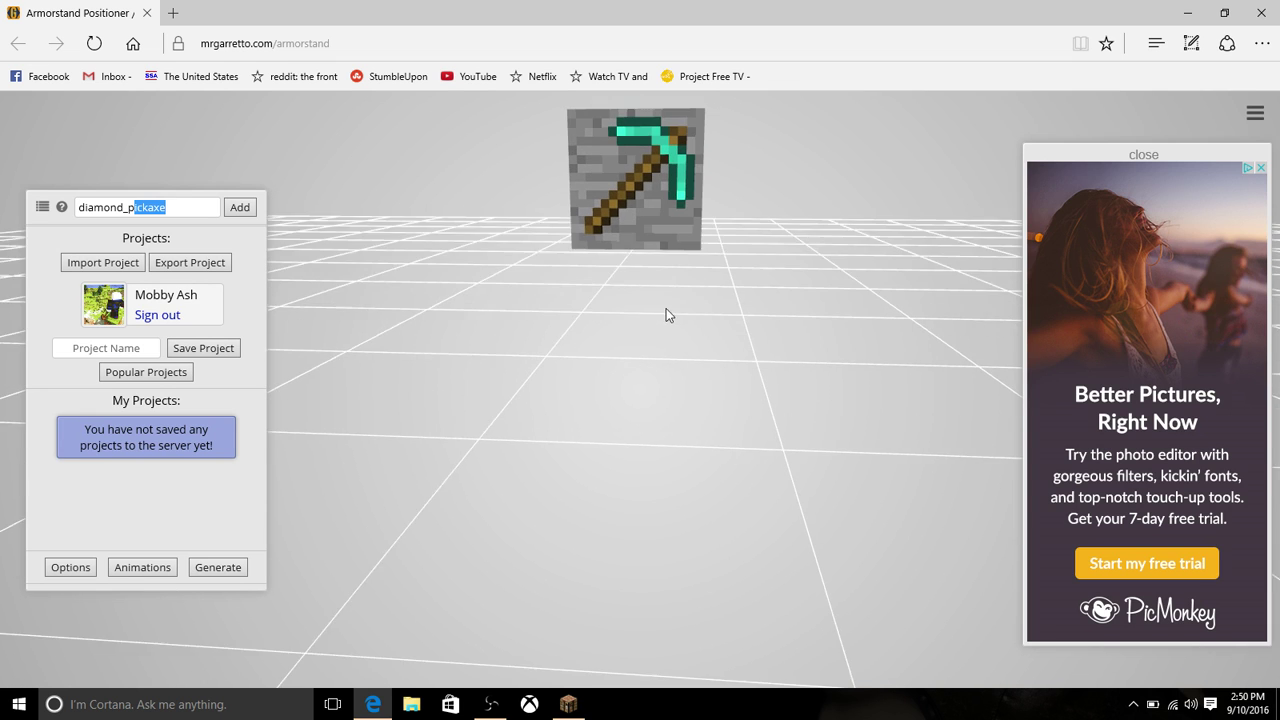
click(628, 170)
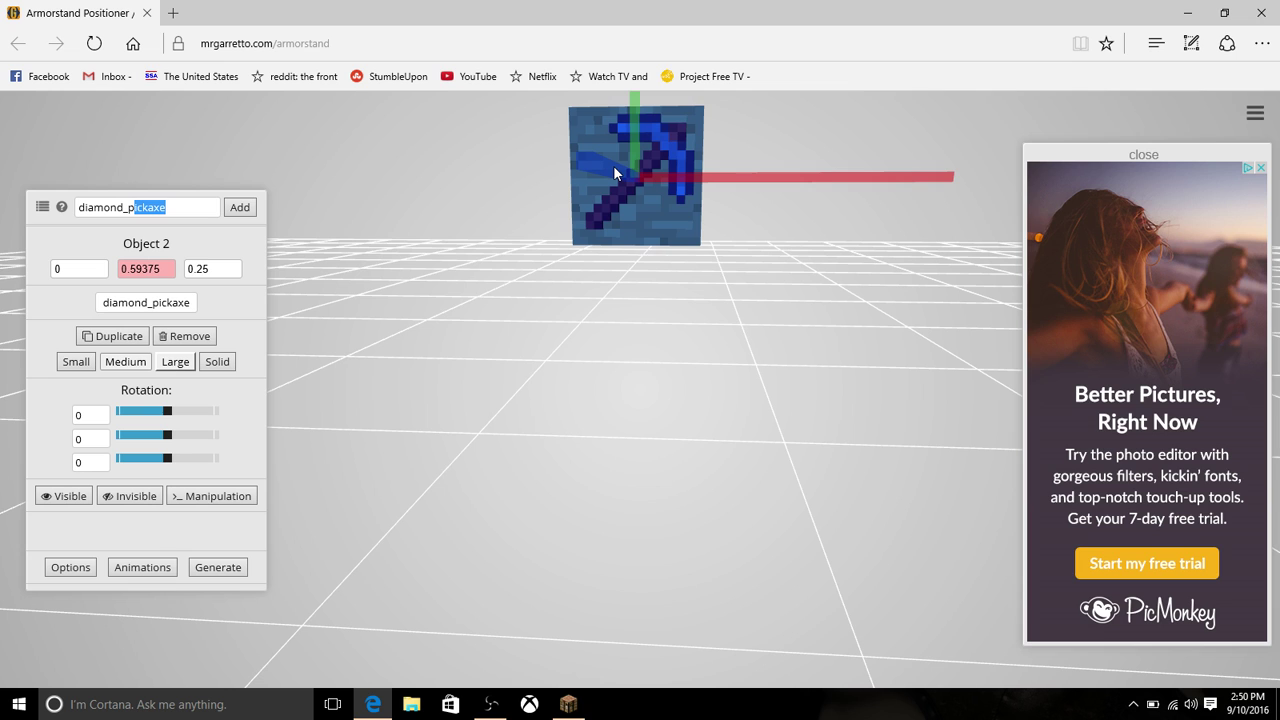
drag(613, 173, 224, 307)
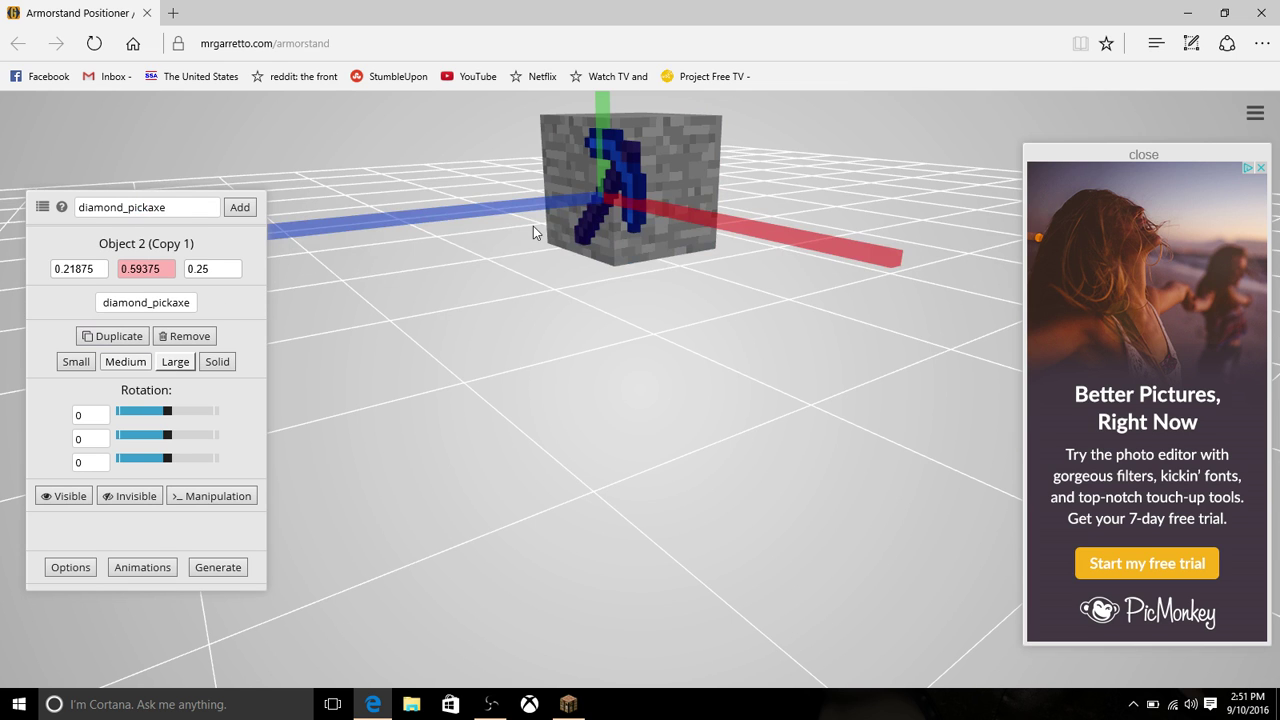
click(462, 348)
mouse_move(438, 335)
mouse_down()
mouse_move(420, 349)
mouse_move(517, 211)
mouse_up()
click(581, 208)
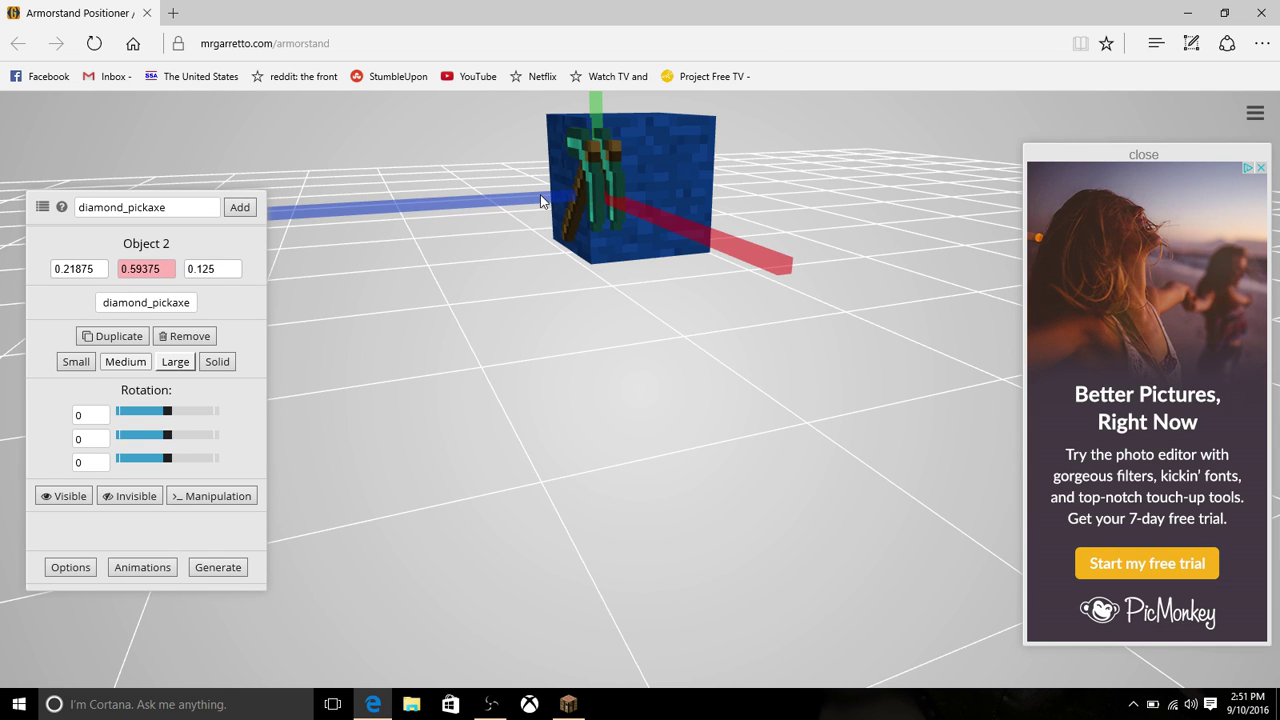
drag(540, 194, 617, 194)
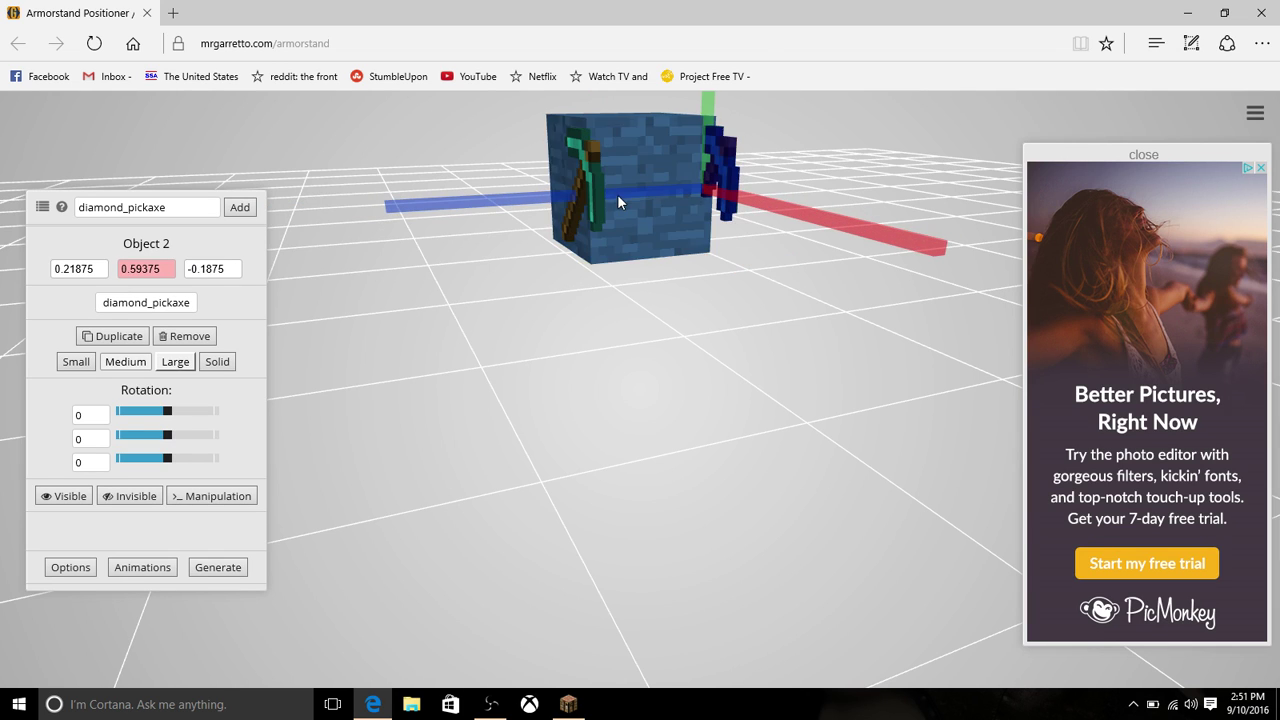
- Nudge the pickaxe further out from the block to balance the arms
drag(785, 294, 650, 285)
click(644, 177)
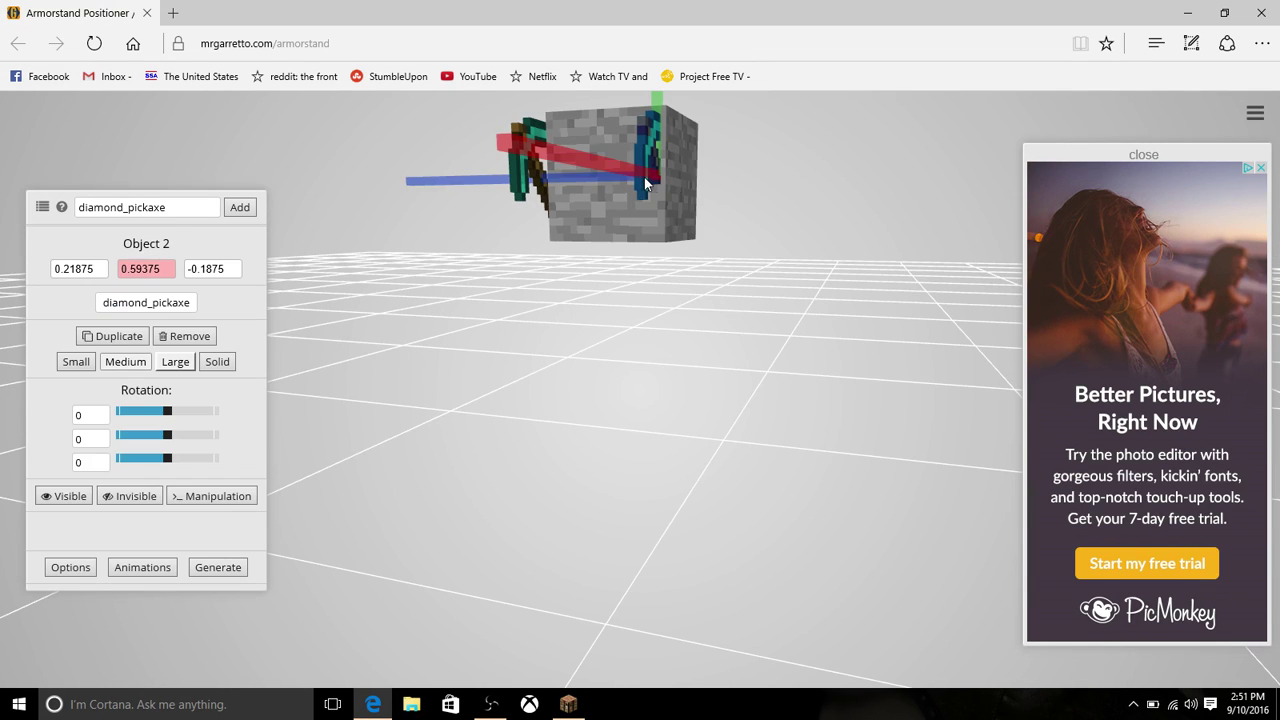
click(474, 180)
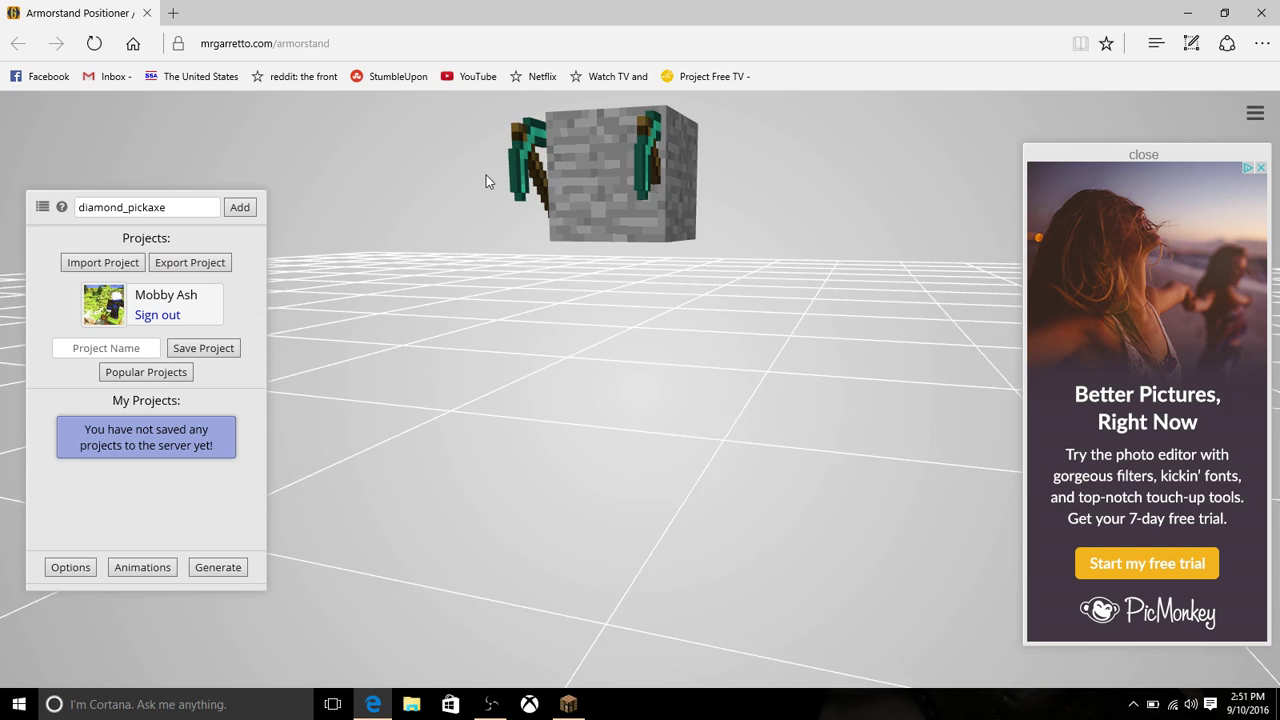
click(661, 167)
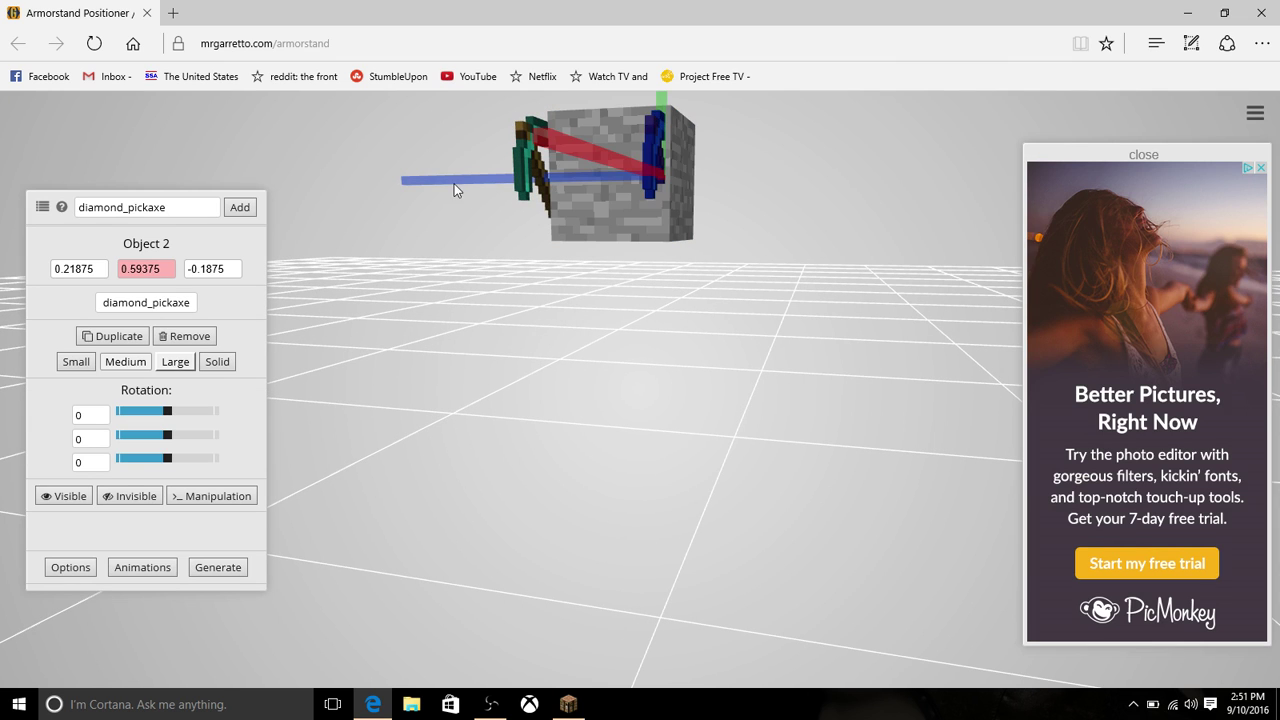
drag(488, 179, 476, 173)
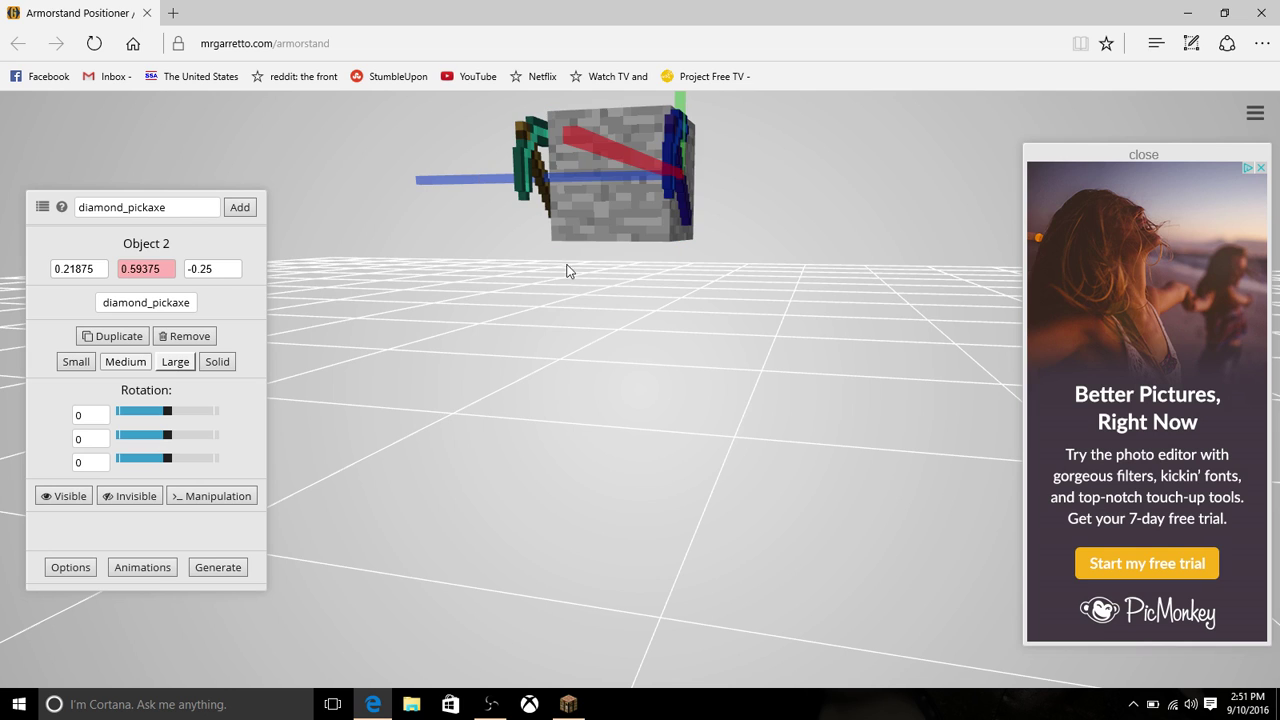
drag(599, 310, 634, 313)
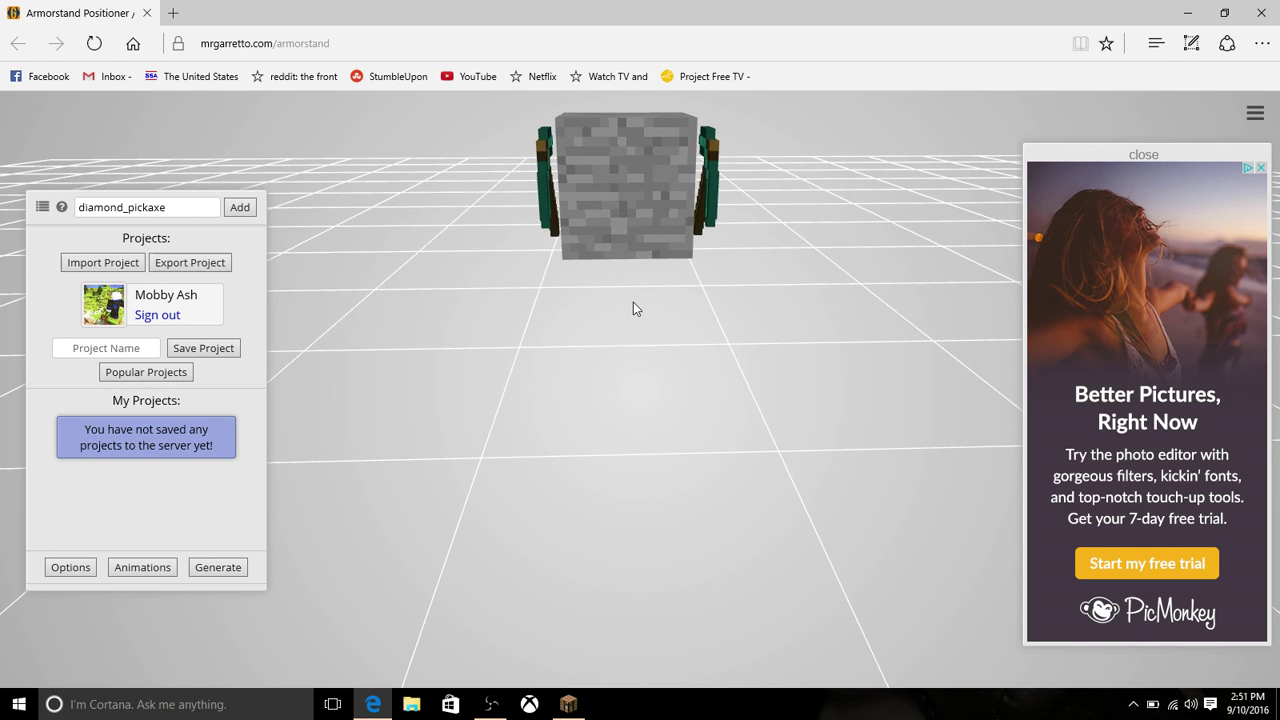
click(206, 205)
- Replace the item name with wooden_button and add it to the scene
key(BackSpace)
key(BackSpace)
key(BackSpace)
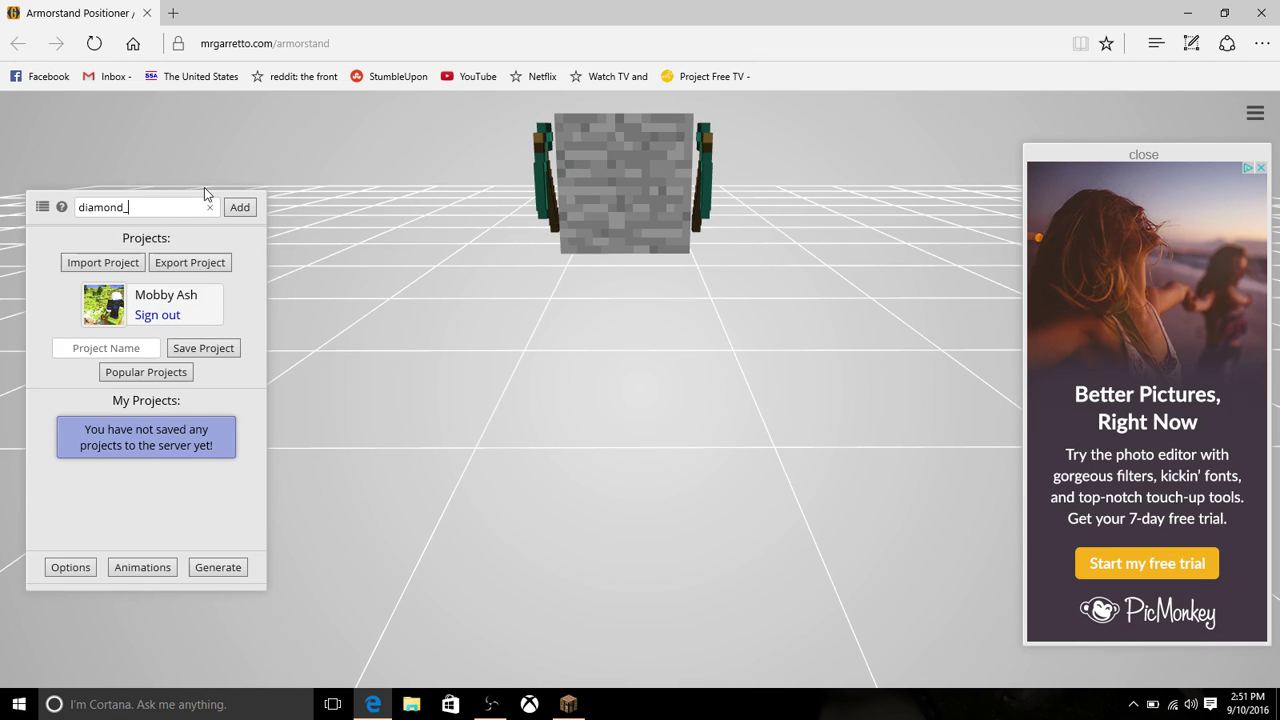
key(BackSpace)
key(BackSpace)
key(BackSpace)
text(woo)
text(de)
text(n_b)
key(Return)
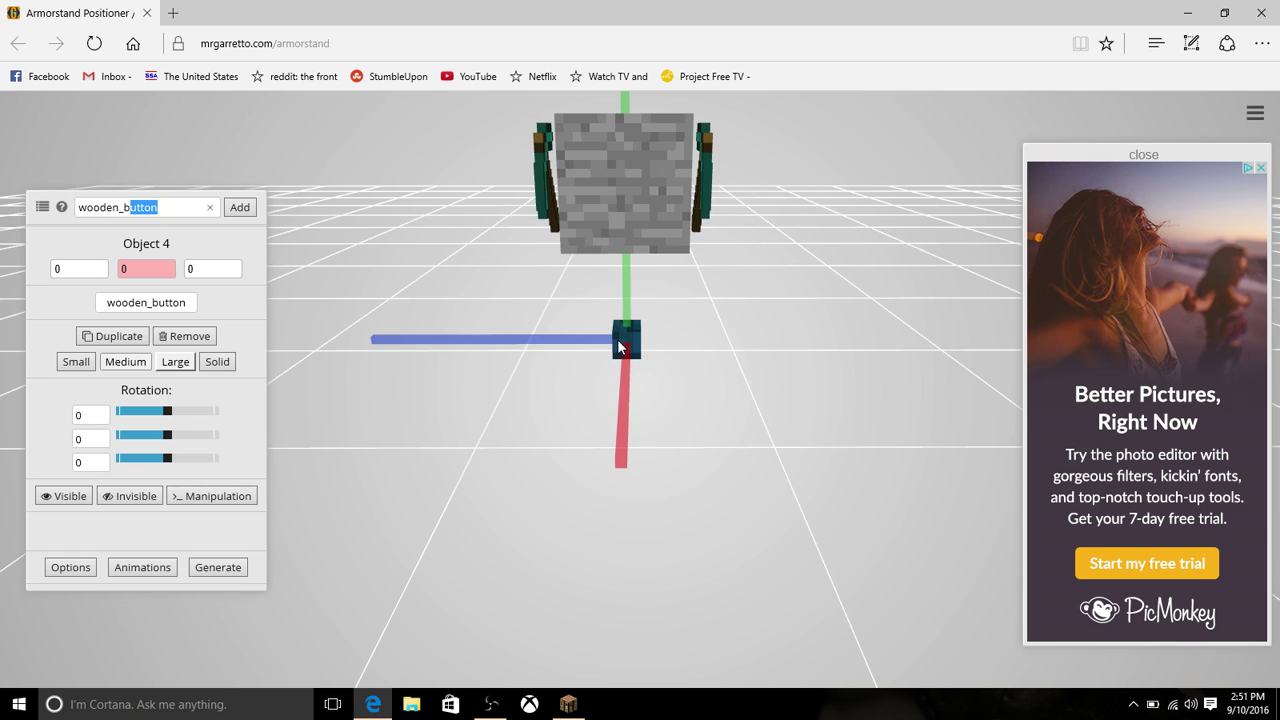
mouse_move(604, 342)
mouse_down()
mouse_move(689, 295)
mouse_move(693, 305)
mouse_move(633, 321)
mouse_up()
drag(657, 370, 668, 381)
mouse_move(625, 317)
mouse_down()
mouse_move(619, 135)
mouse_move(681, 205)
mouse_move(671, 177)
mouse_move(821, 229)
mouse_up()
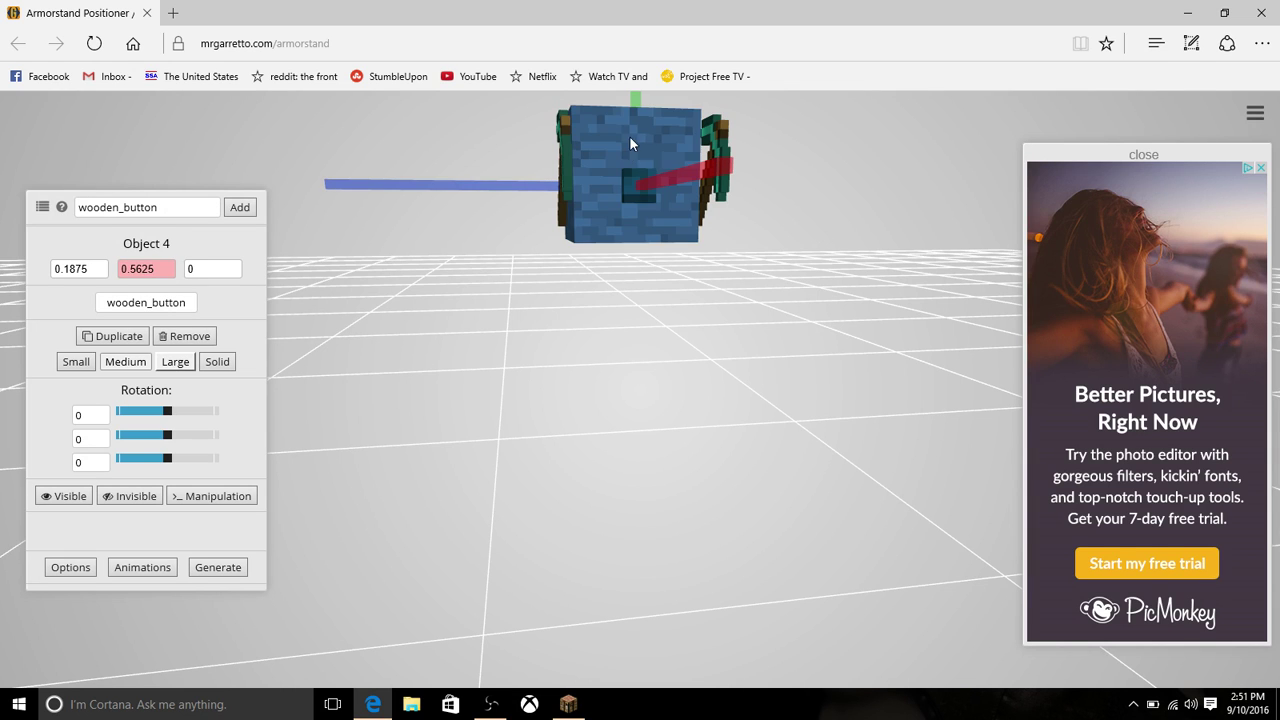
mouse_move(683, 415)
mouse_down()
mouse_move(671, 386)
mouse_move(656, 445)
mouse_up()
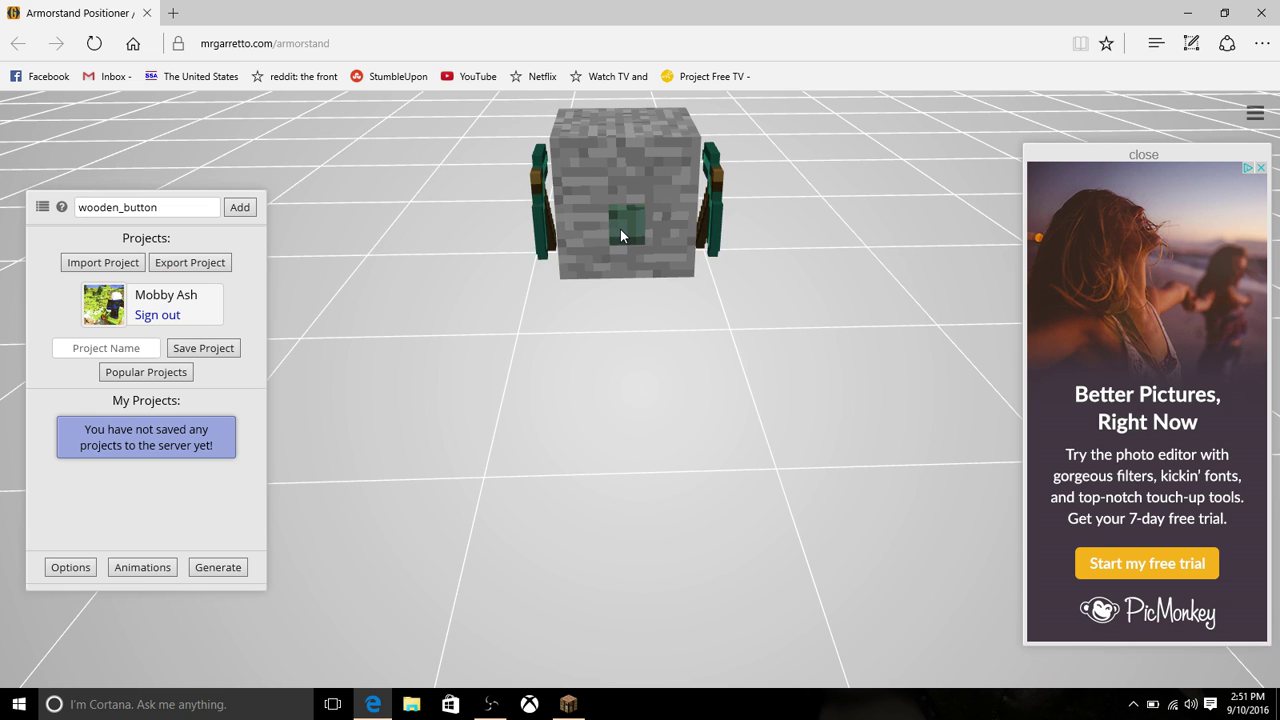
drag(620, 235, 427, 223)
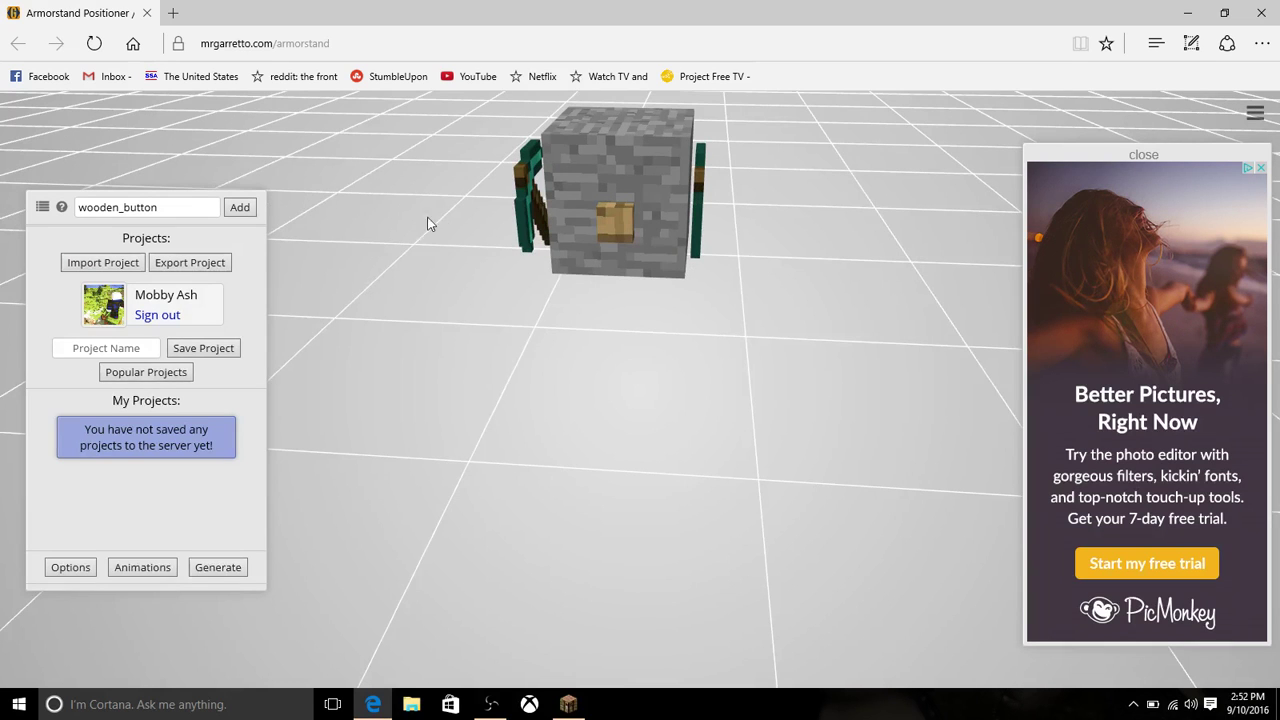
- Move the wooden button onto the stone block's front face and raise it as an eye
click(612, 222)
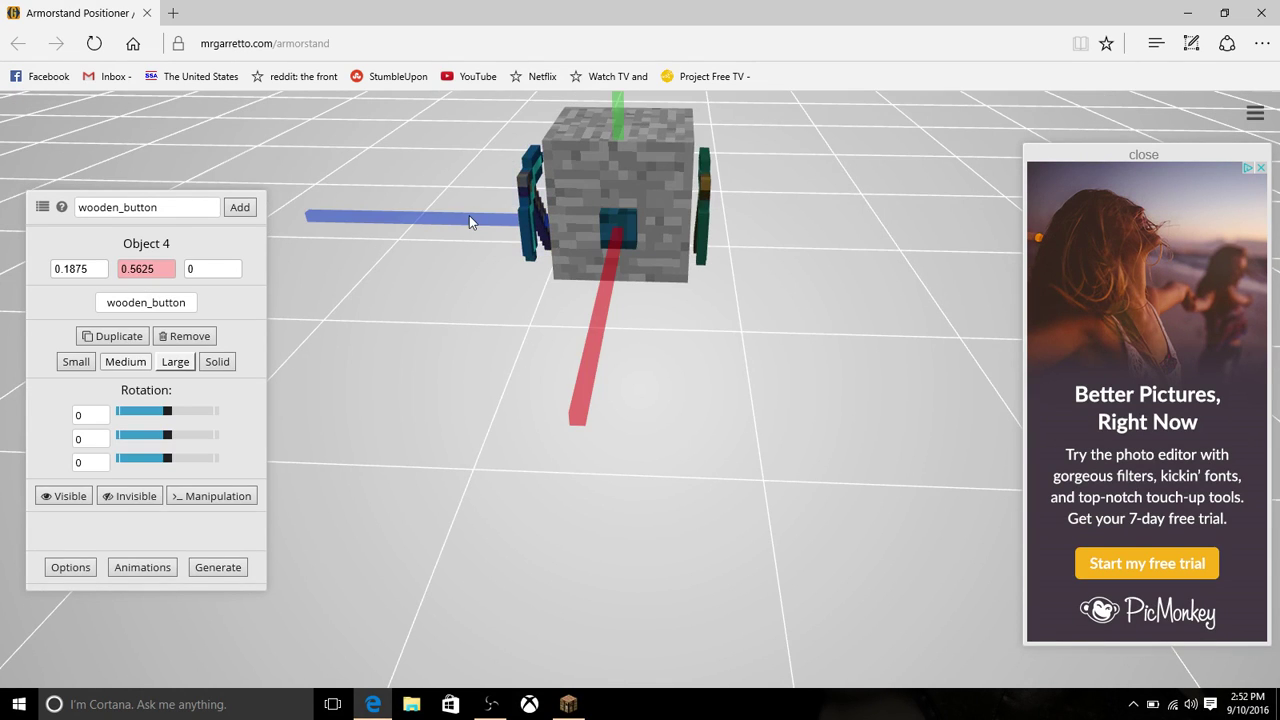
mouse_move(419, 218)
mouse_down()
mouse_move(455, 218)
mouse_move(496, 195)
mouse_up()
mouse_move(586, 122)
mouse_down()
mouse_move(587, 80)
mouse_move(460, 200)
mouse_move(464, 97)
mouse_move(441, 164)
mouse_move(466, 146)
mouse_up()
click(457, 171)
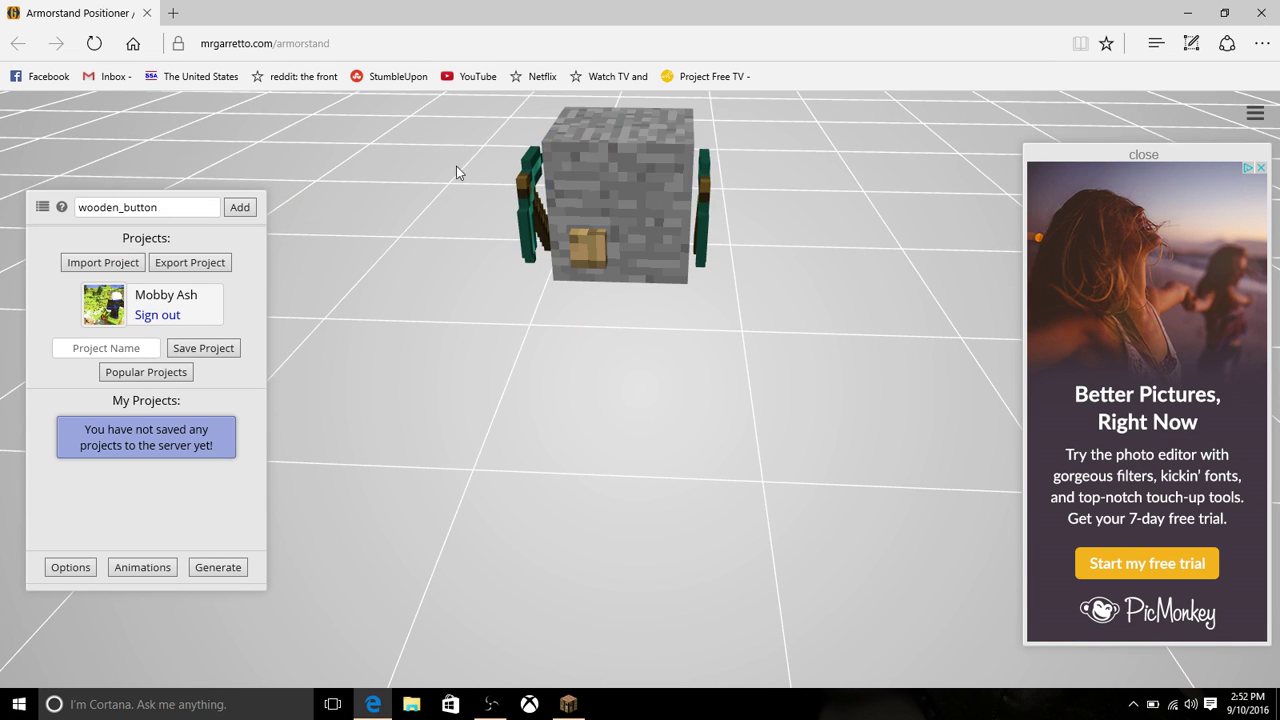
scroll(474, 250, up, 2)
scroll(474, 250, down, 3)
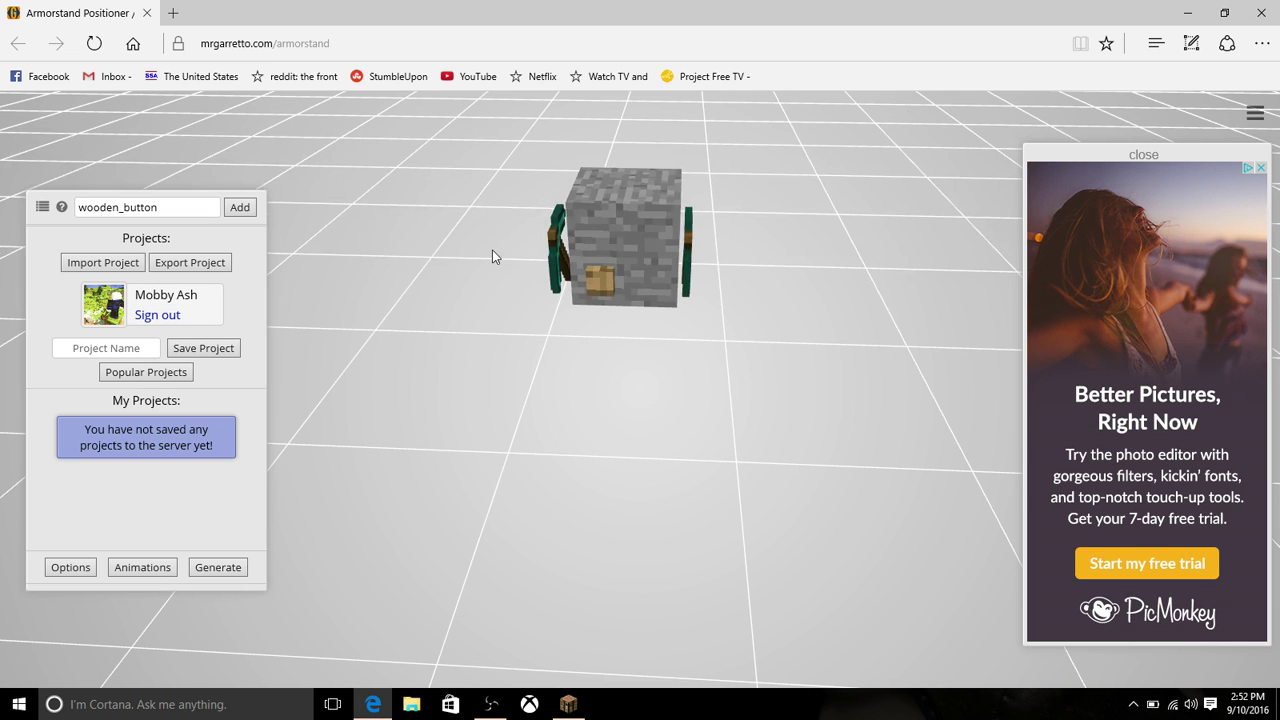
click(596, 272)
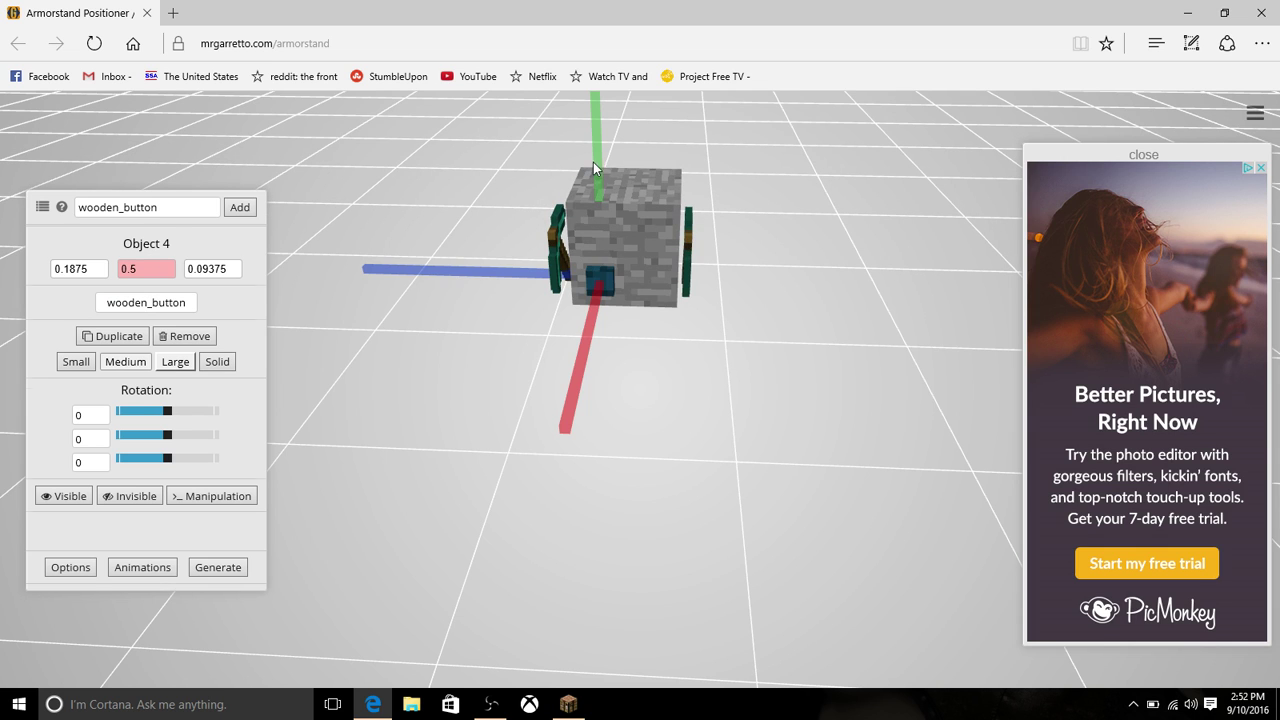
mouse_move(613, 240)
mouse_down()
mouse_move(594, 114)
mouse_move(649, 366)
mouse_move(607, 278)
mouse_up()
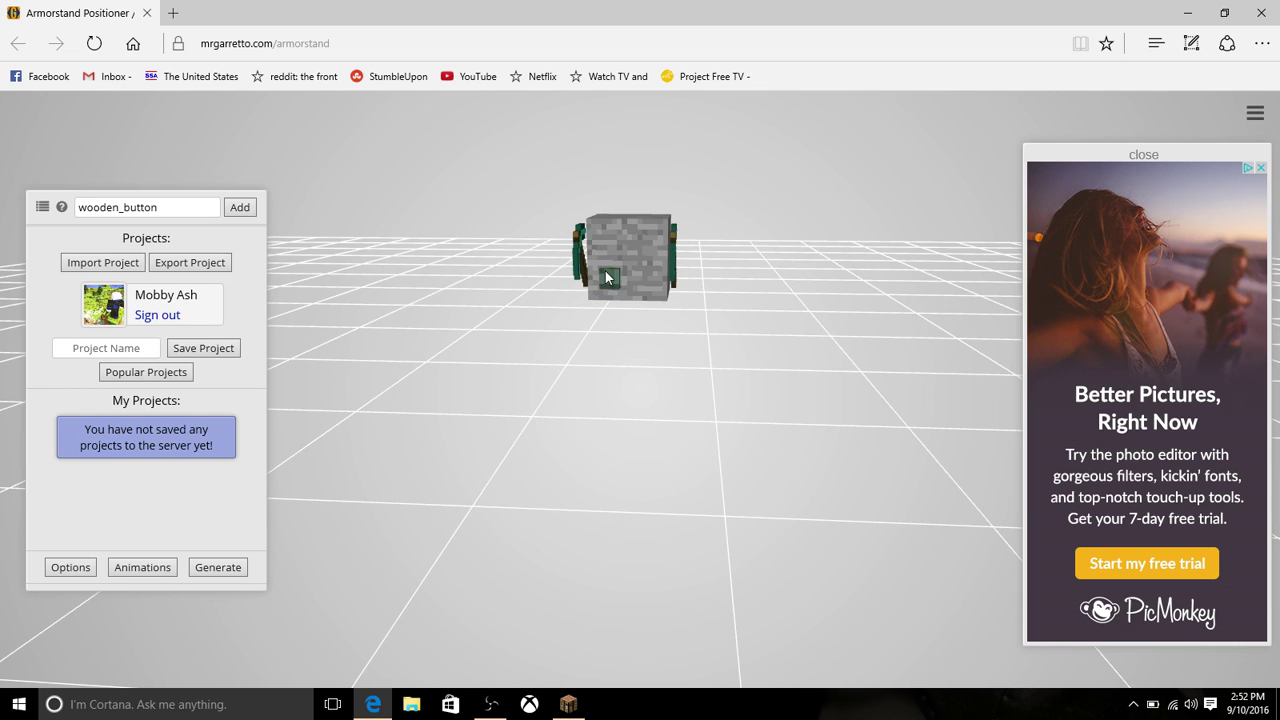
click(607, 278)
drag(612, 173, 604, 147)
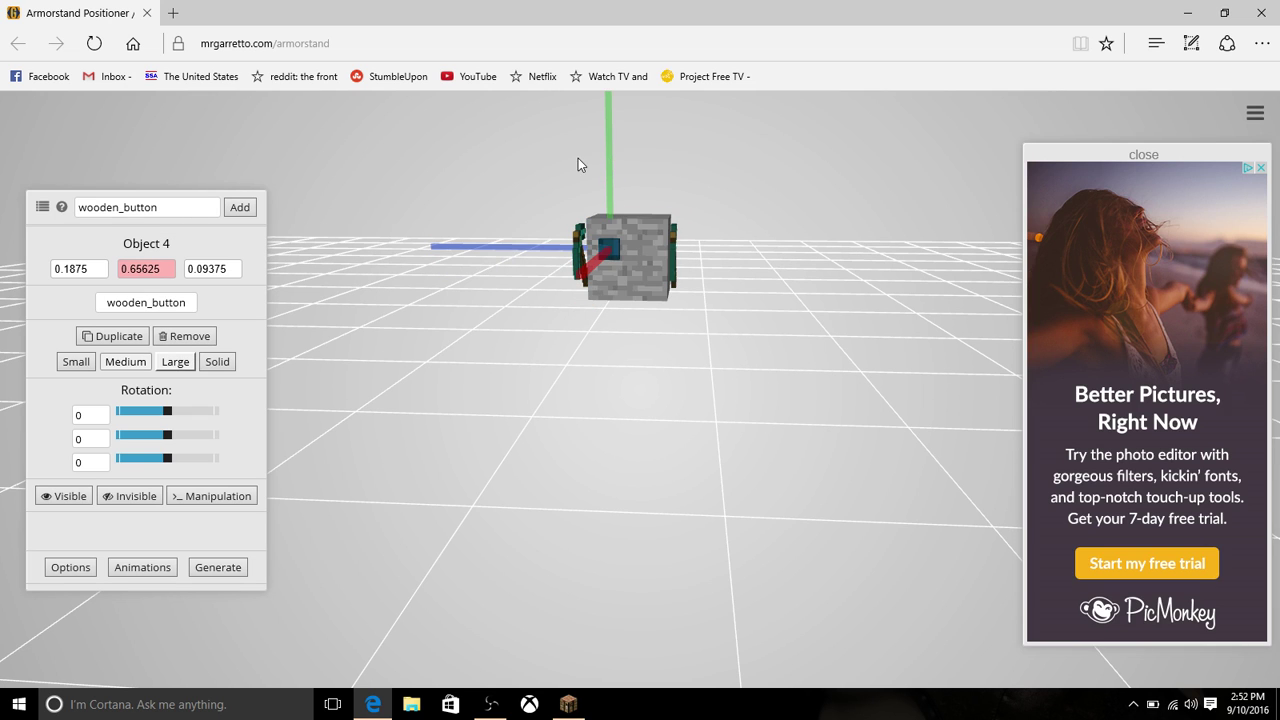
click(556, 348)
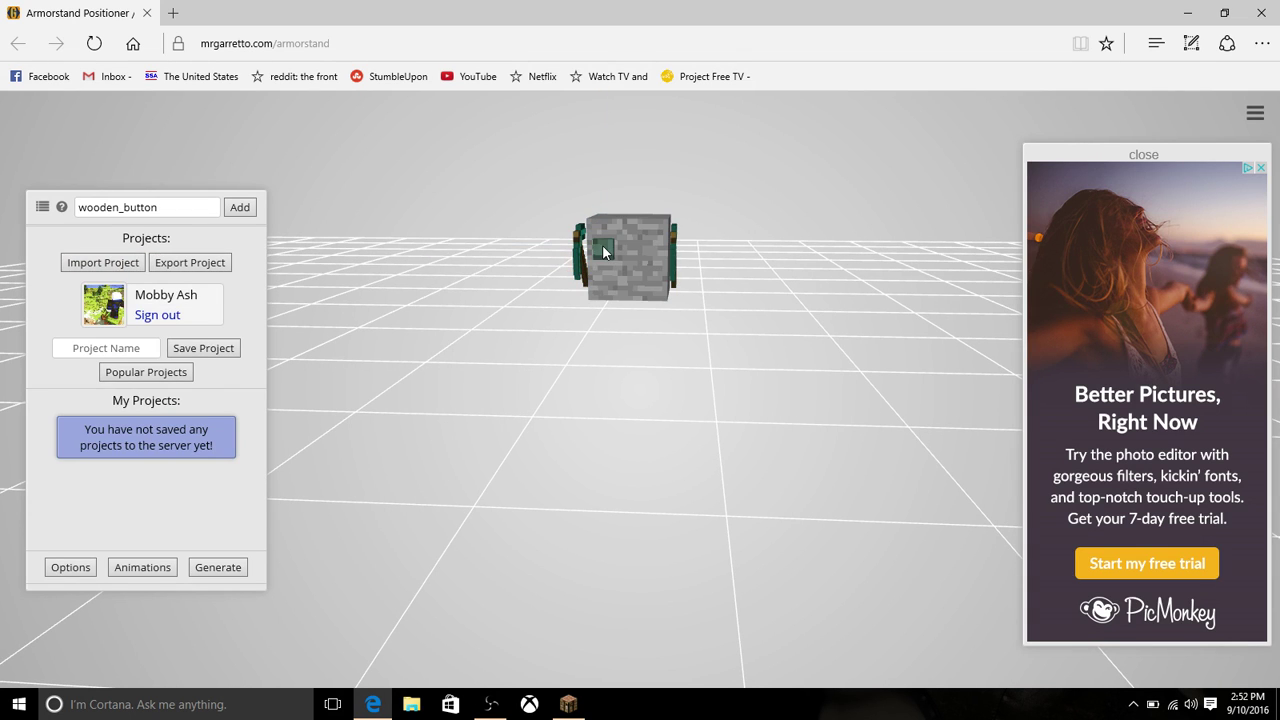
- Duplicate the wooden button and place the copy beside it as the second eye
click(602, 248)
click(113, 336)
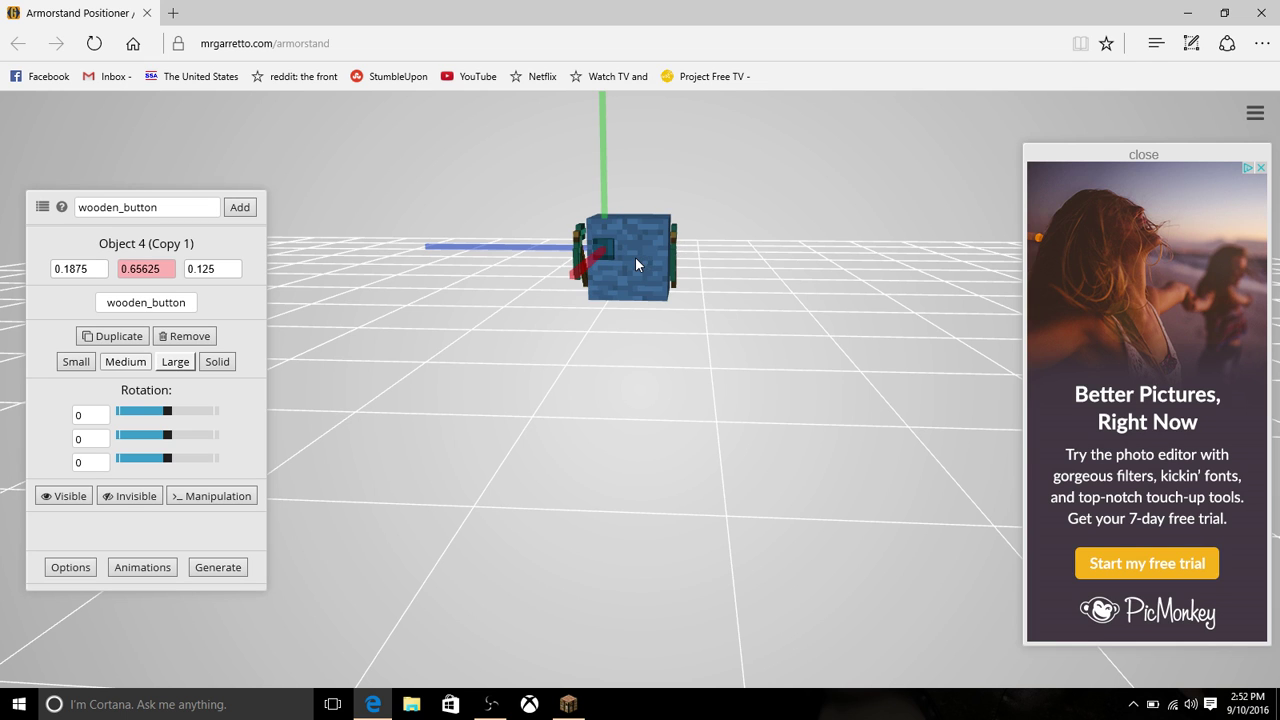
click(540, 248)
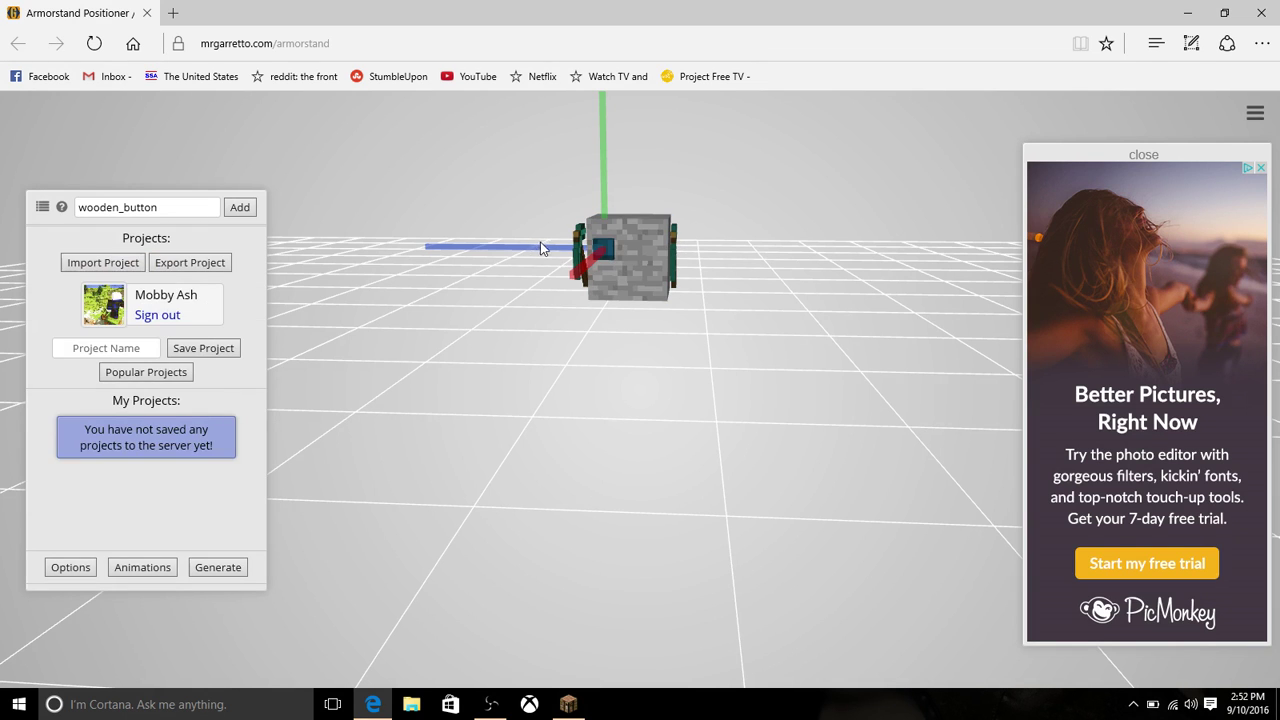
mouse_move(540, 248)
mouse_down()
mouse_move(554, 260)
mouse_move(511, 259)
mouse_move(543, 255)
mouse_move(535, 265)
mouse_up()
click(614, 258)
click(575, 374)
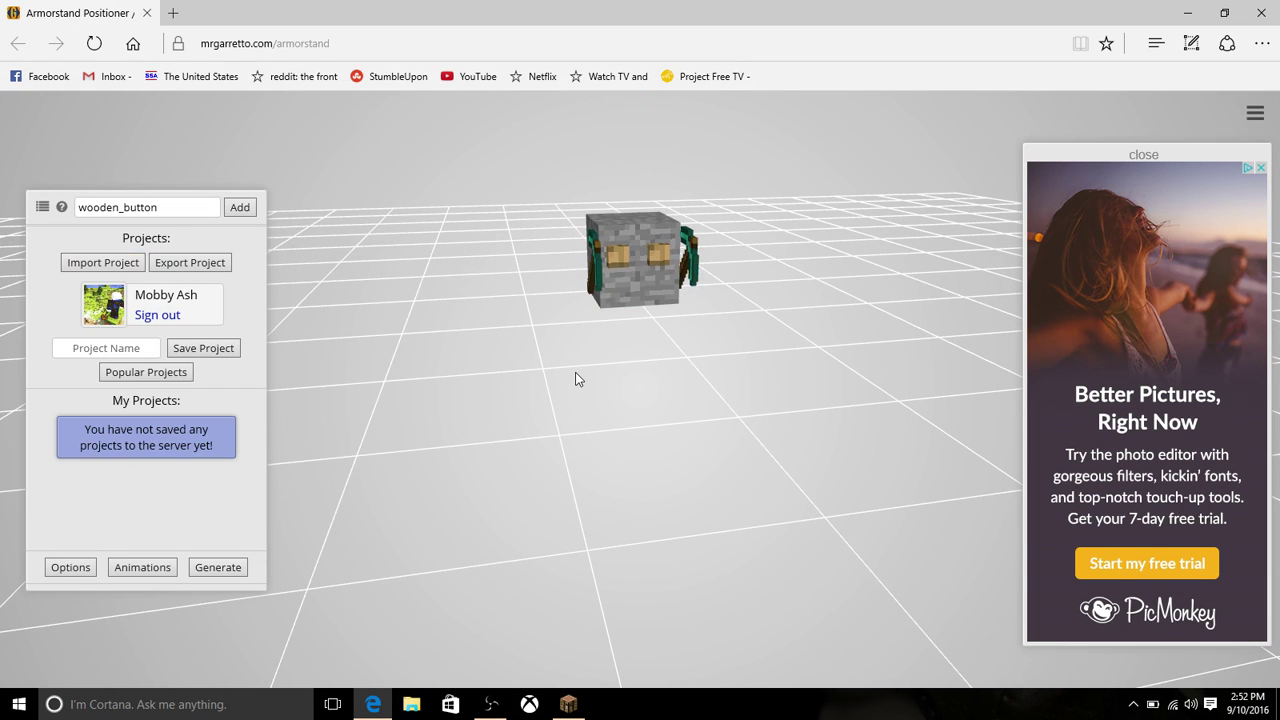
mouse_move(585, 393)
mouse_down()
mouse_move(535, 358)
mouse_move(535, 335)
mouse_move(428, 332)
mouse_move(218, 246)
mouse_up()
- Add a wooden_pressure_plate and set it at about Y 0.69 below the eyes as a mouth
click(178, 204)
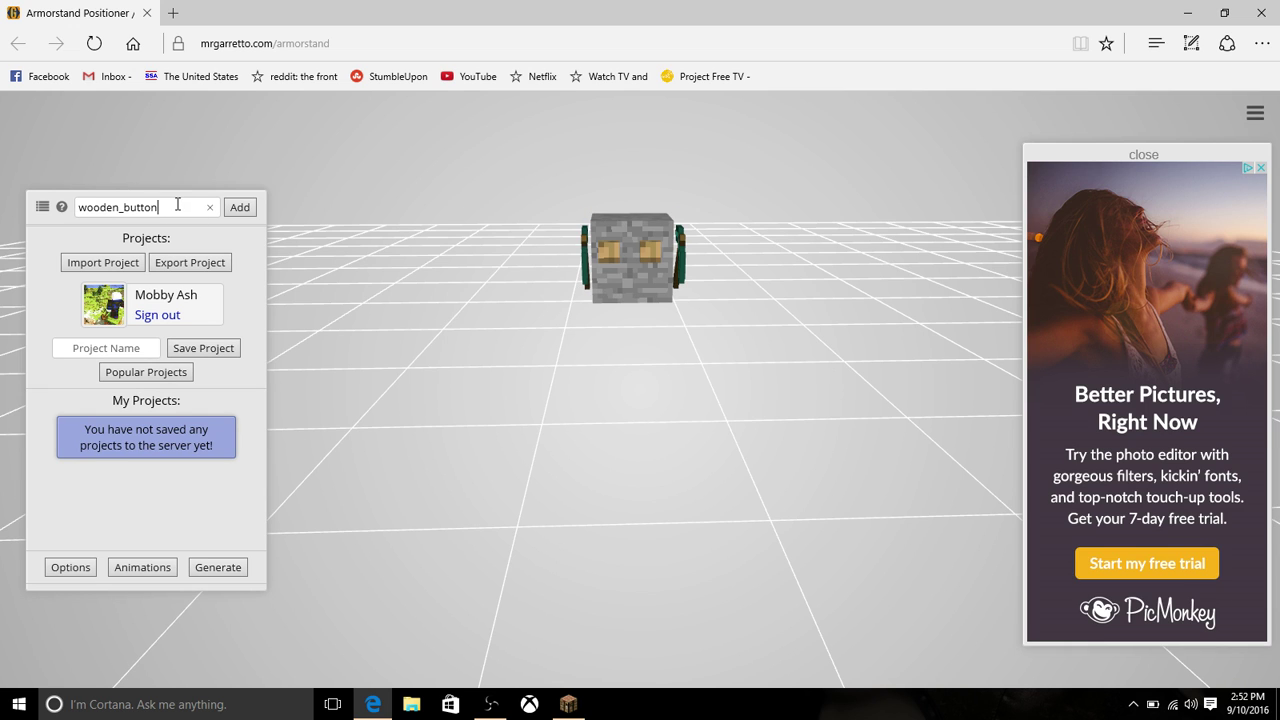
key(BackSpace)
key(BackSpace)
key(BackSpace)
text(pr)
key(Return)
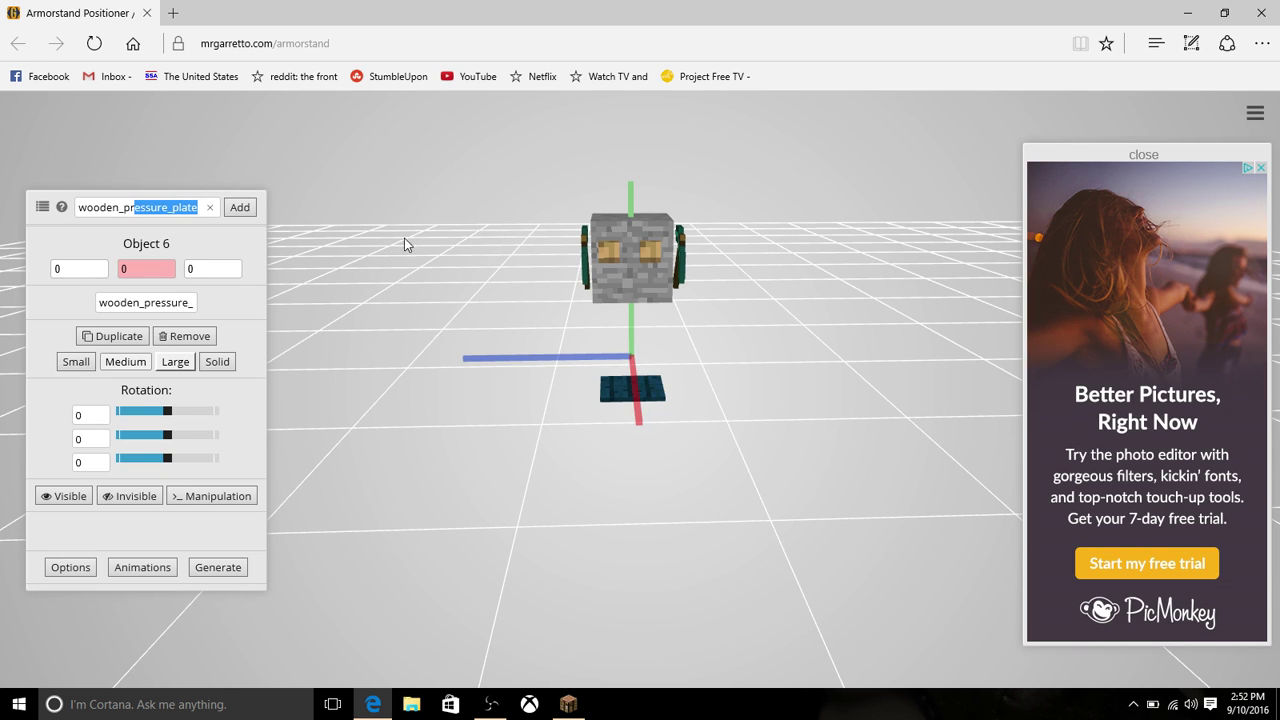
drag(631, 334, 630, 256)
mouse_move(640, 208)
mouse_down()
mouse_move(631, 175)
mouse_move(636, 244)
mouse_up()
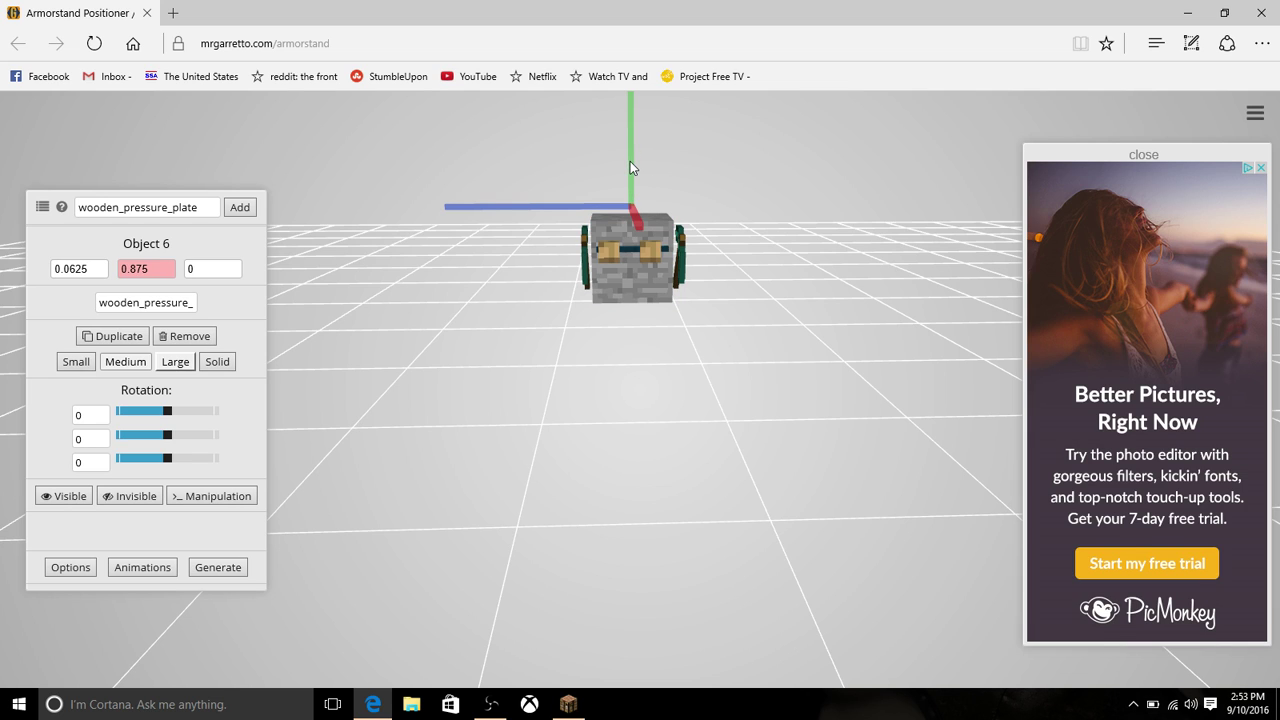
drag(630, 161, 631, 179)
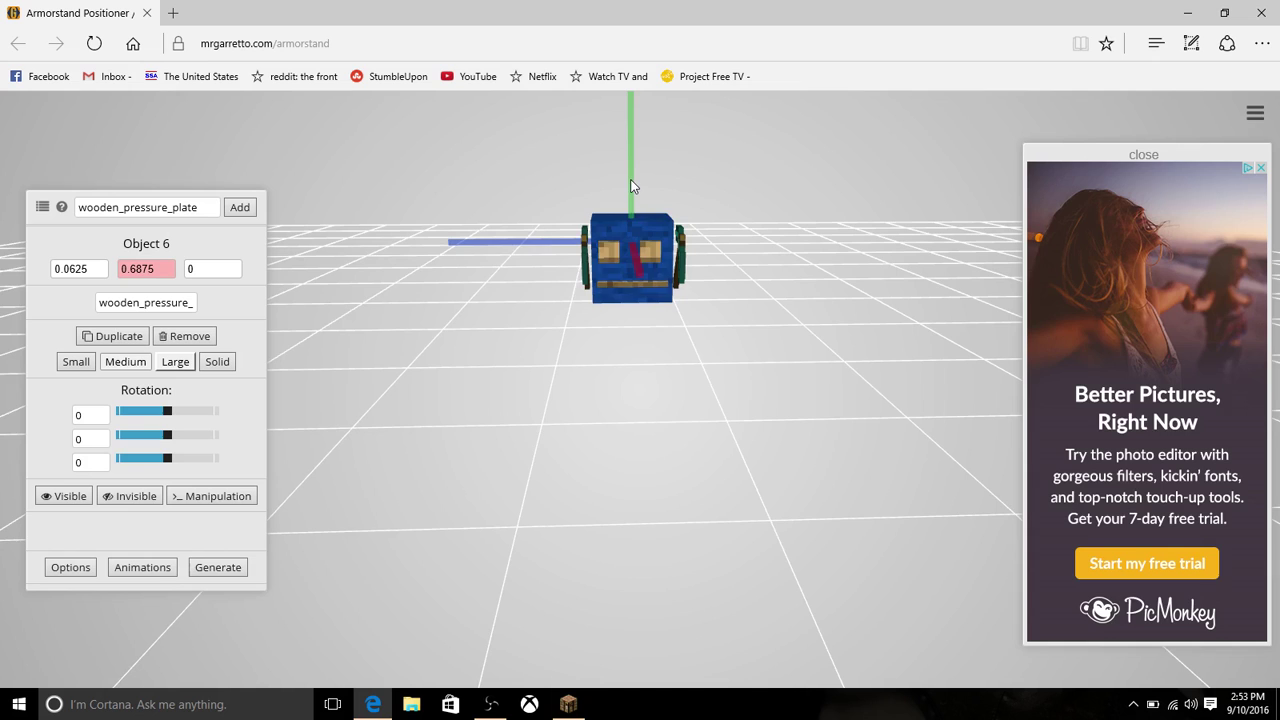
click(734, 368)
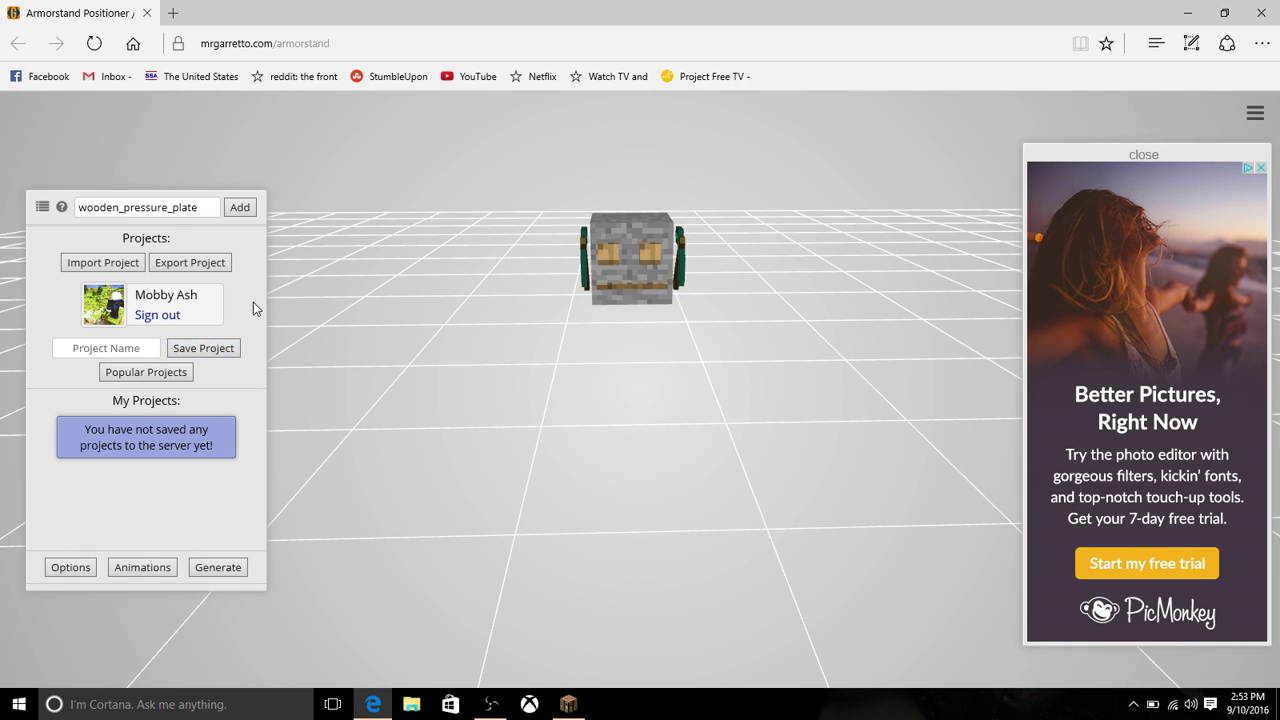
- Generate and copy the summon command, then minimize the browser
click(241, 567)
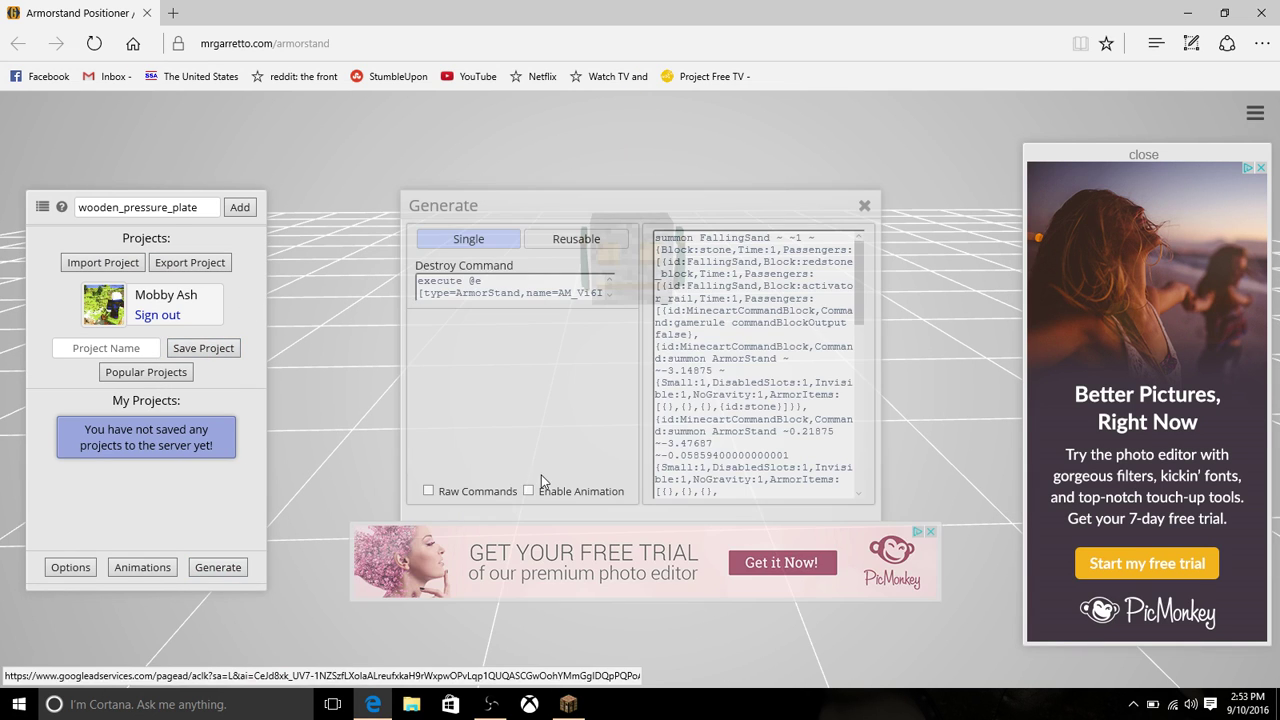
click(769, 418)
right_click(769, 418)
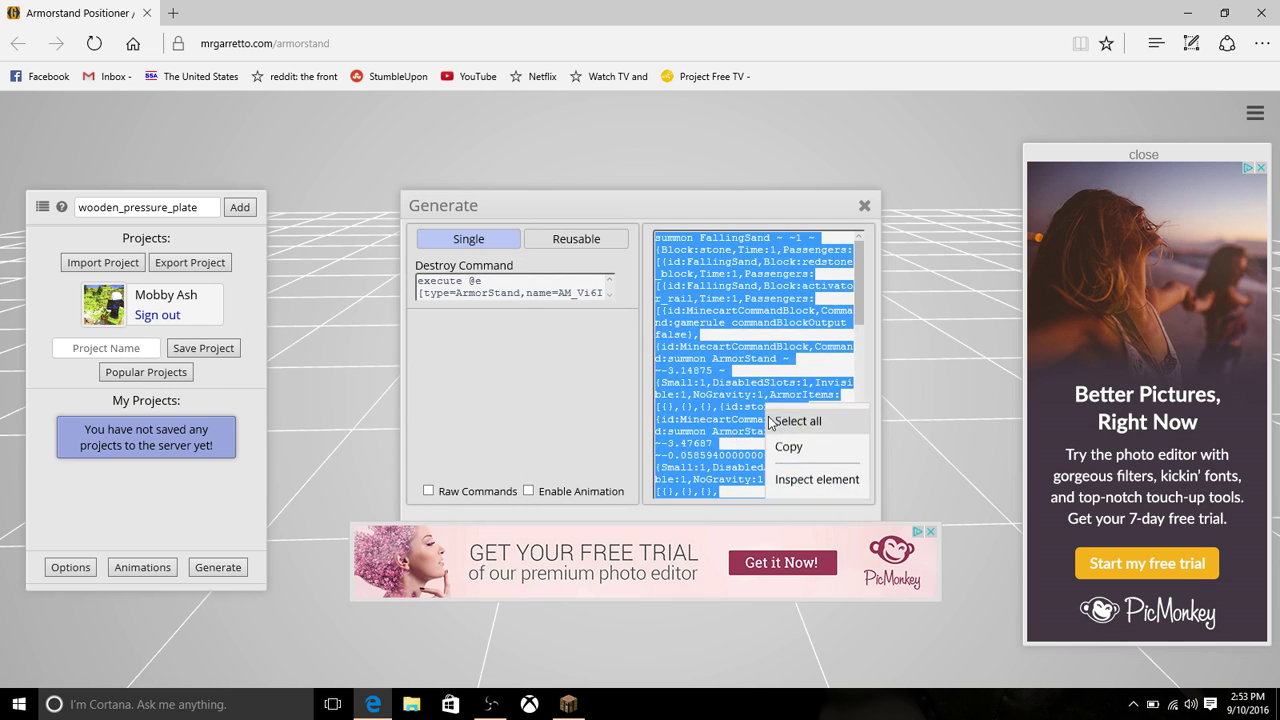
click(799, 462)
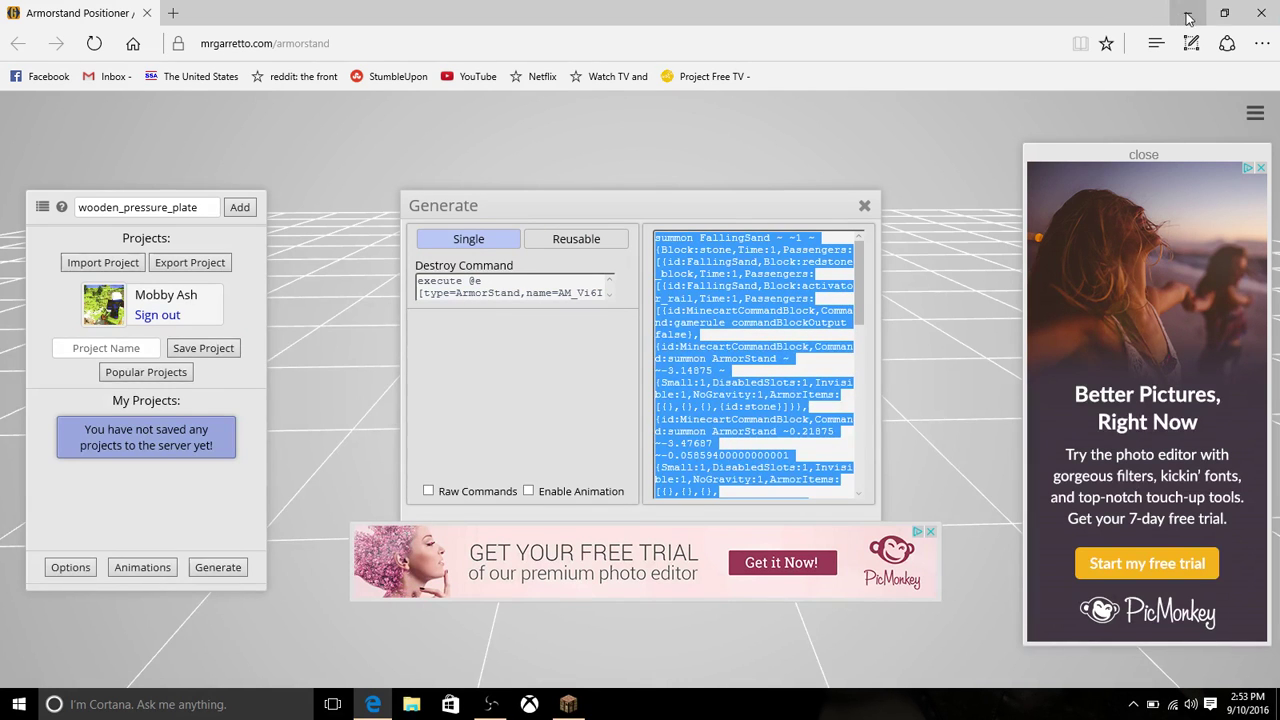
click(1188, 13)
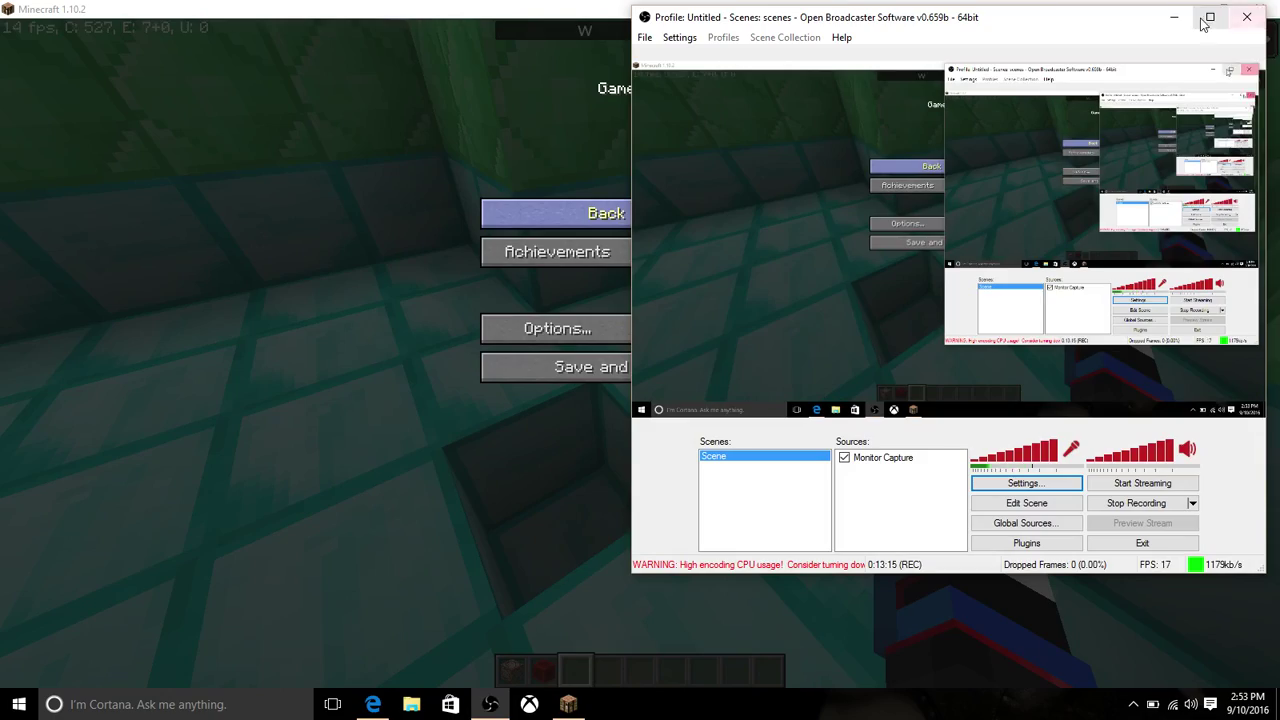
- Place a command block, paste the summon command into it, and power it to spawn the figure
click(1170, 22)
click(723, 208)
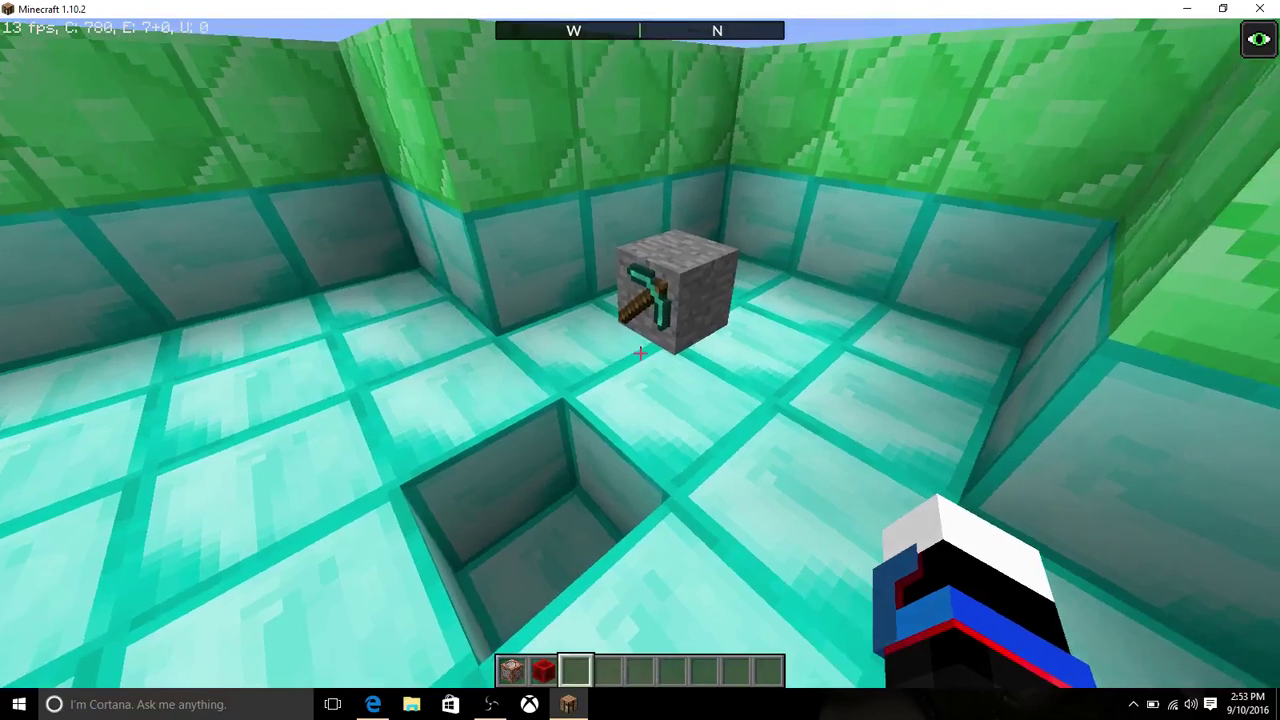
key(1)
key(space)
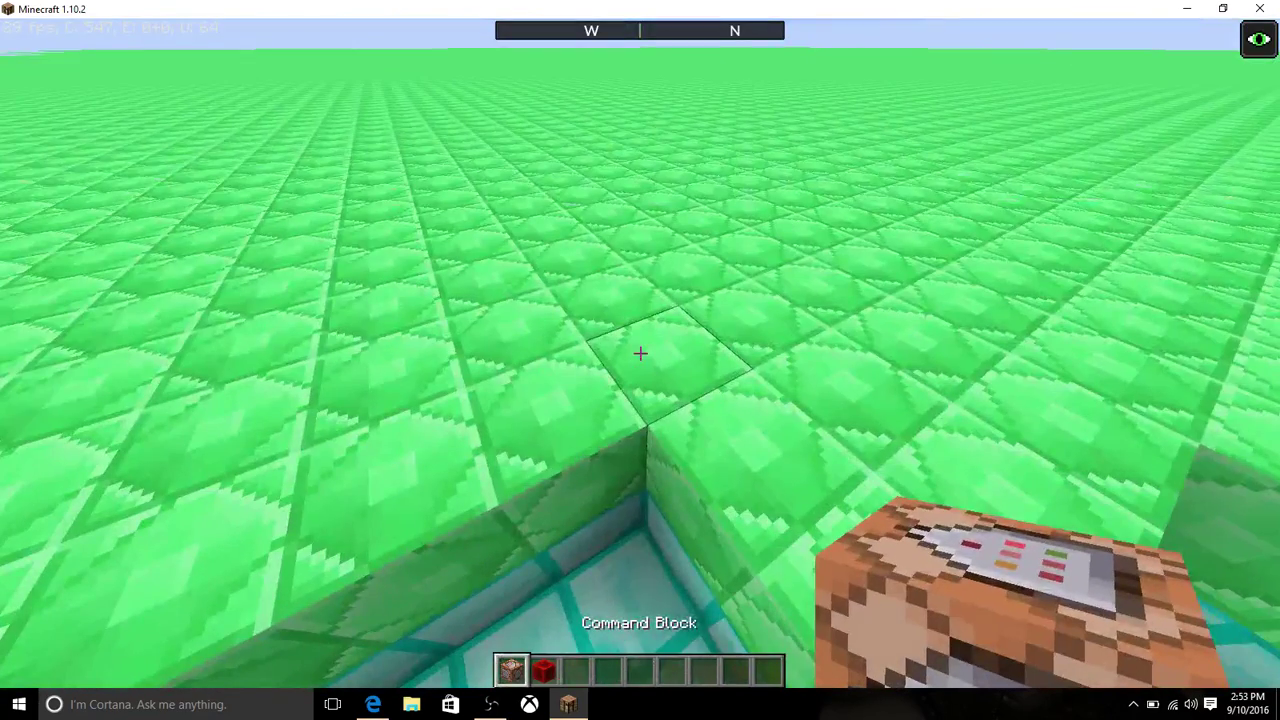
right_click(640, 353)
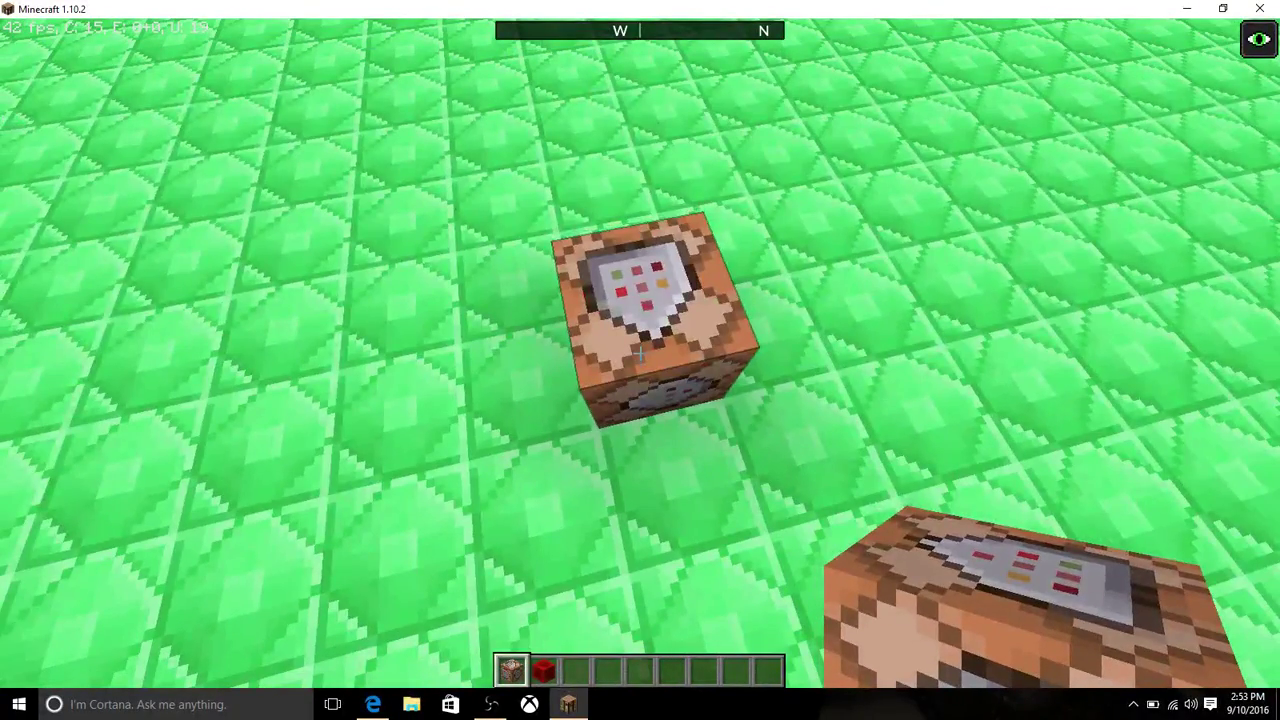
right_click(640, 353)
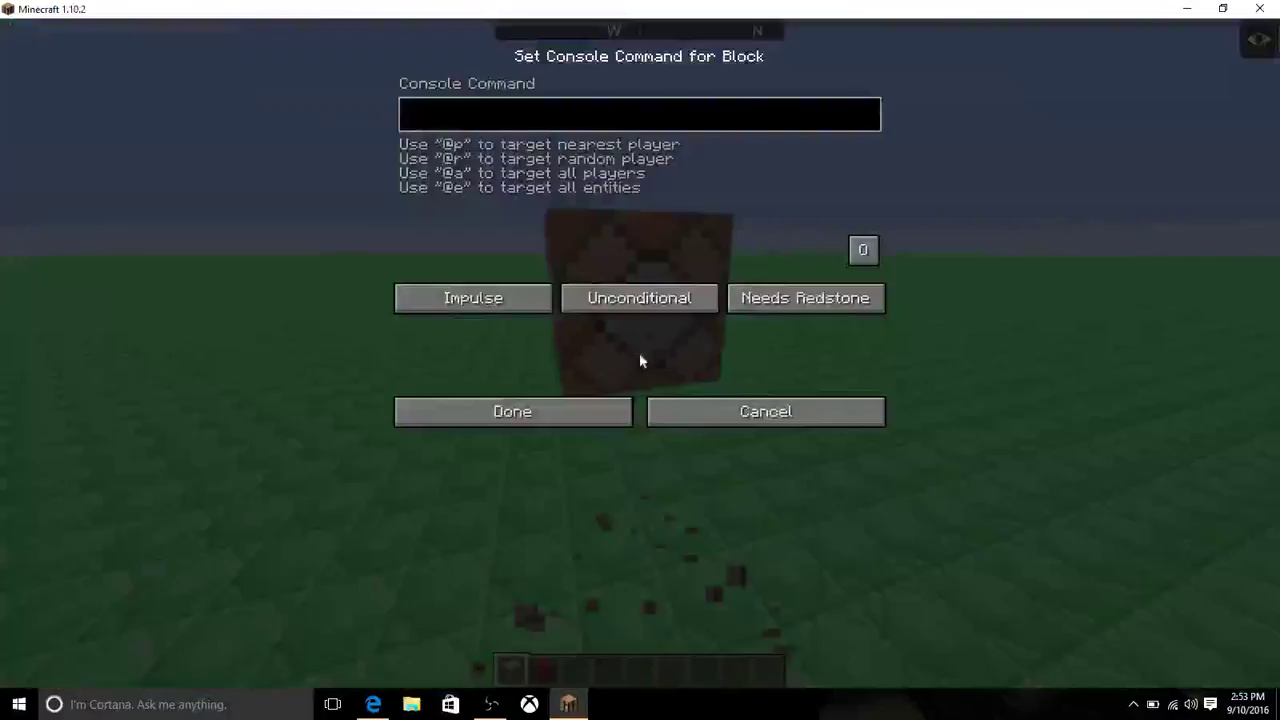
key(ctrl+v)
click(573, 420)
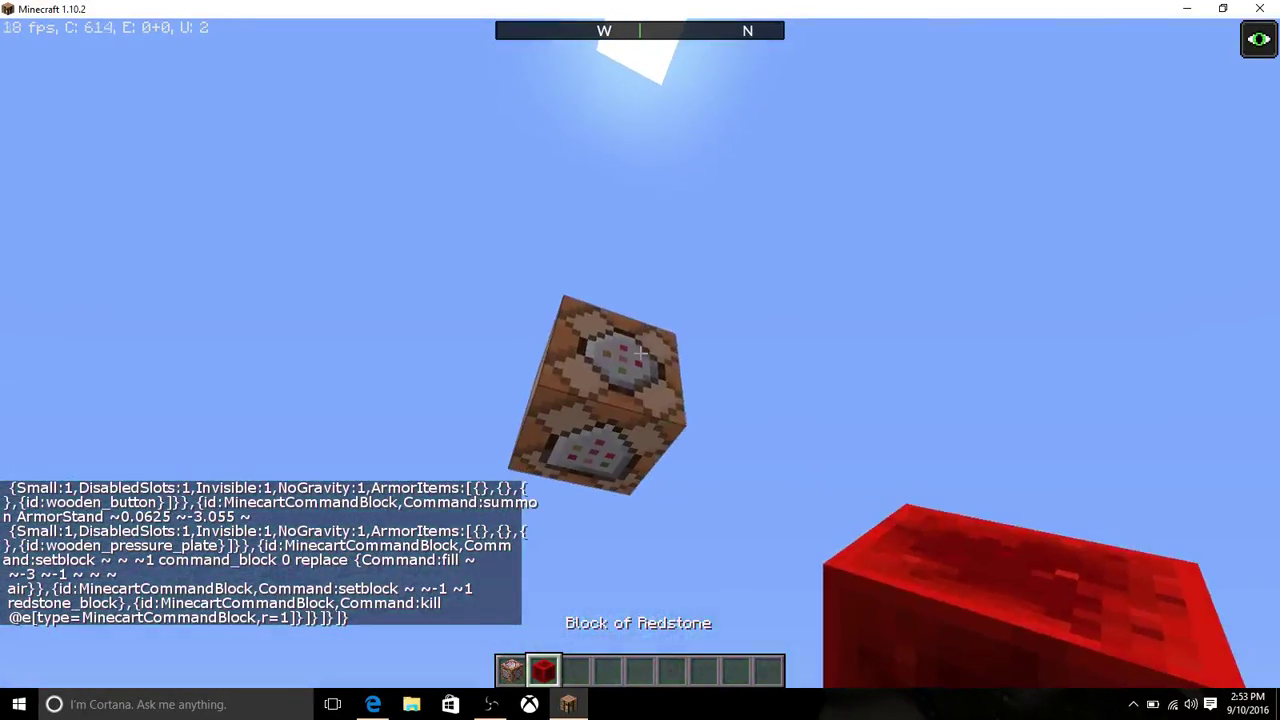
right_click(640, 353)
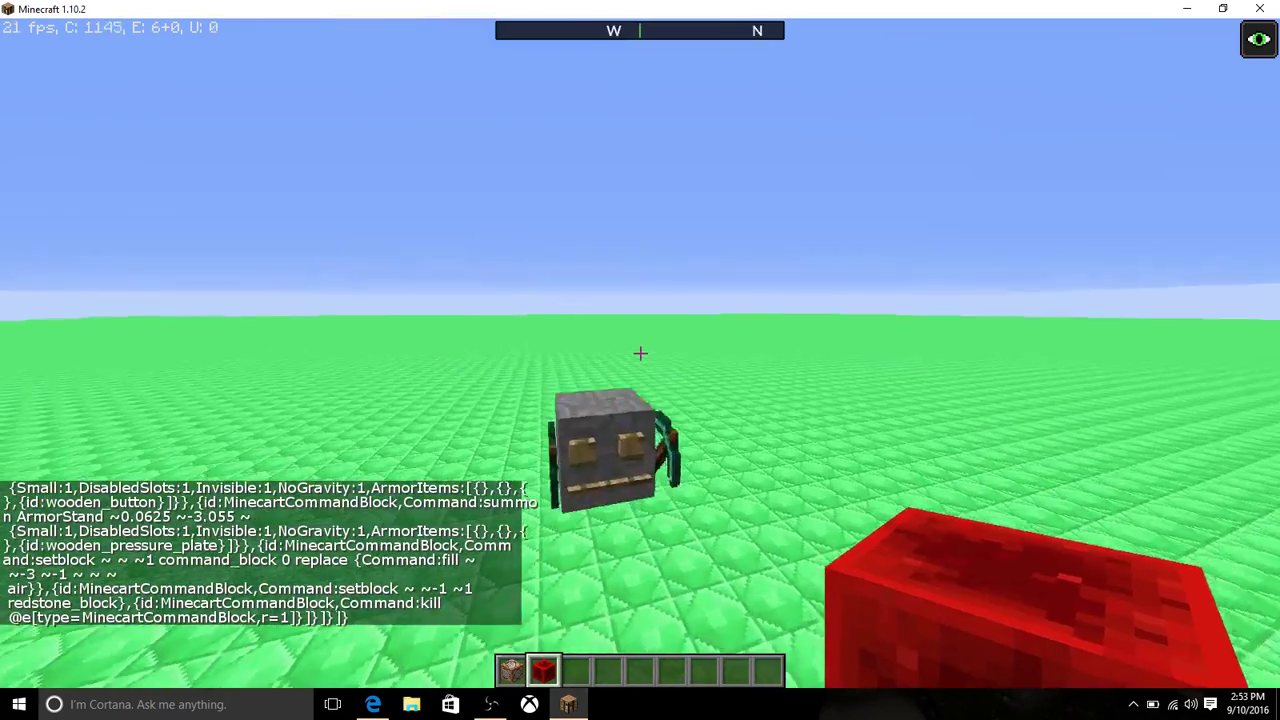
- Walk around the summoned figure and take HUD-free screenshots of it and its face
key(w)
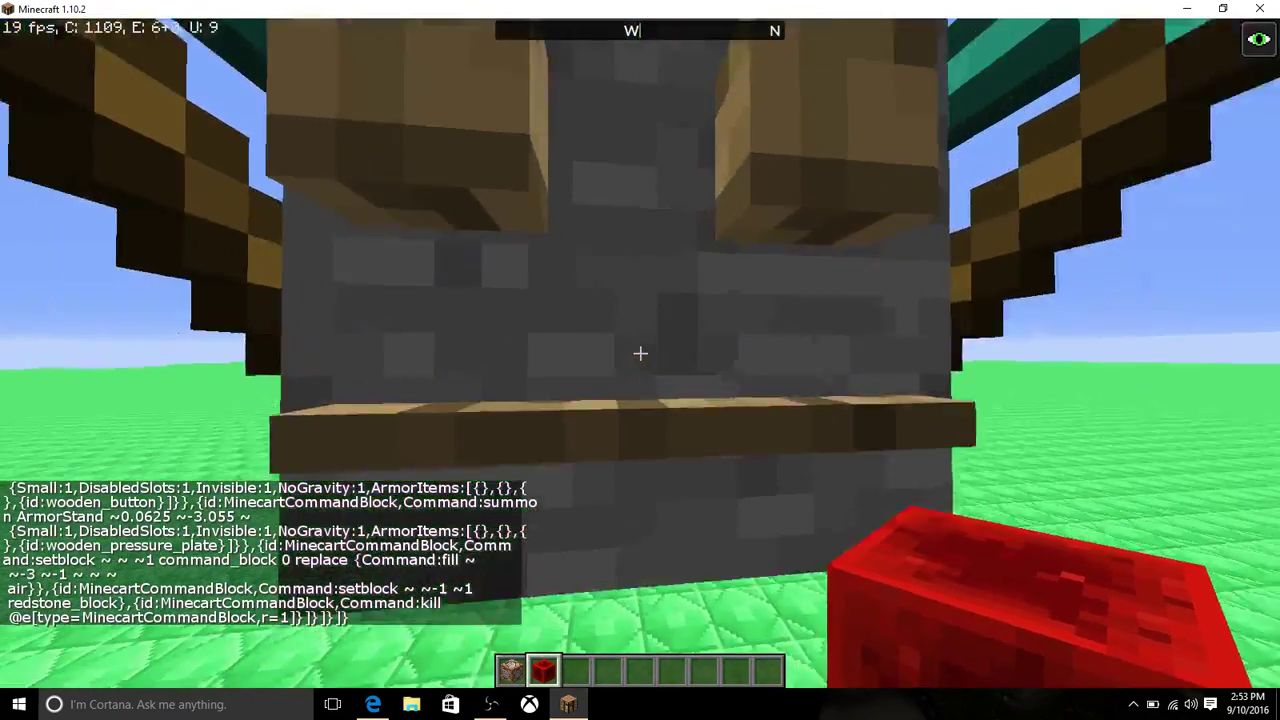
key(s)
key(3)
key(w)
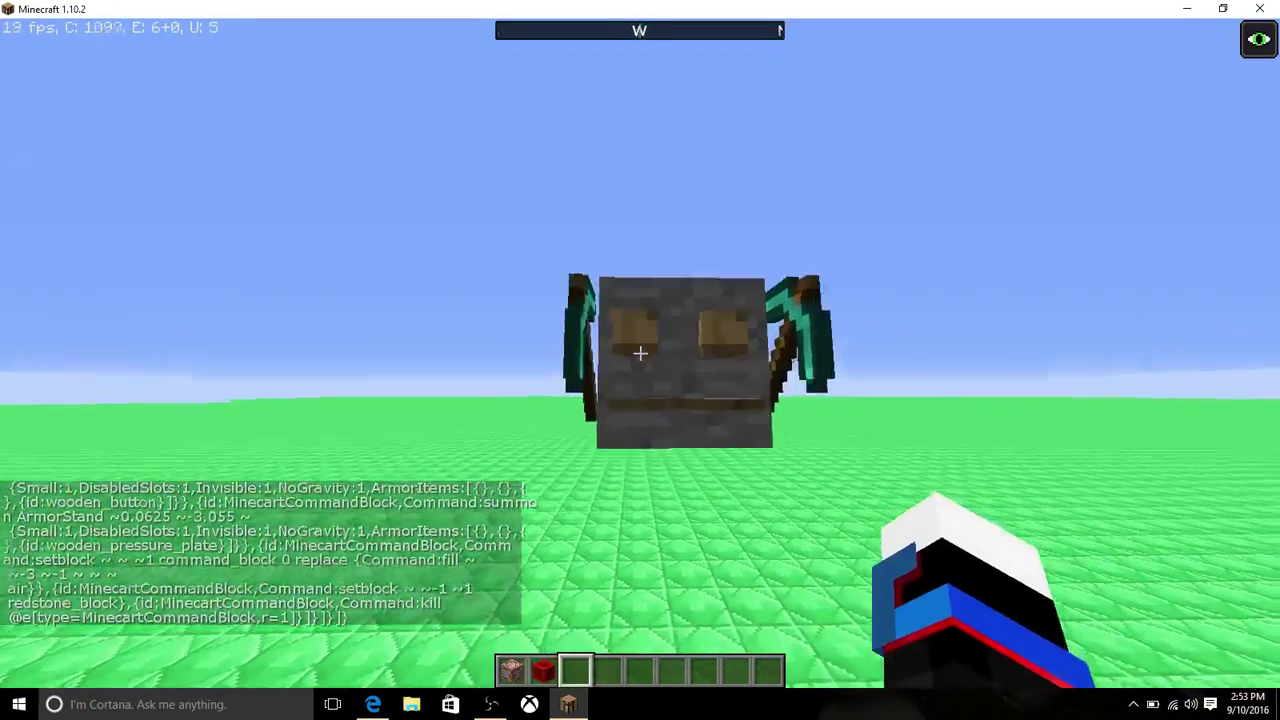
key(s)
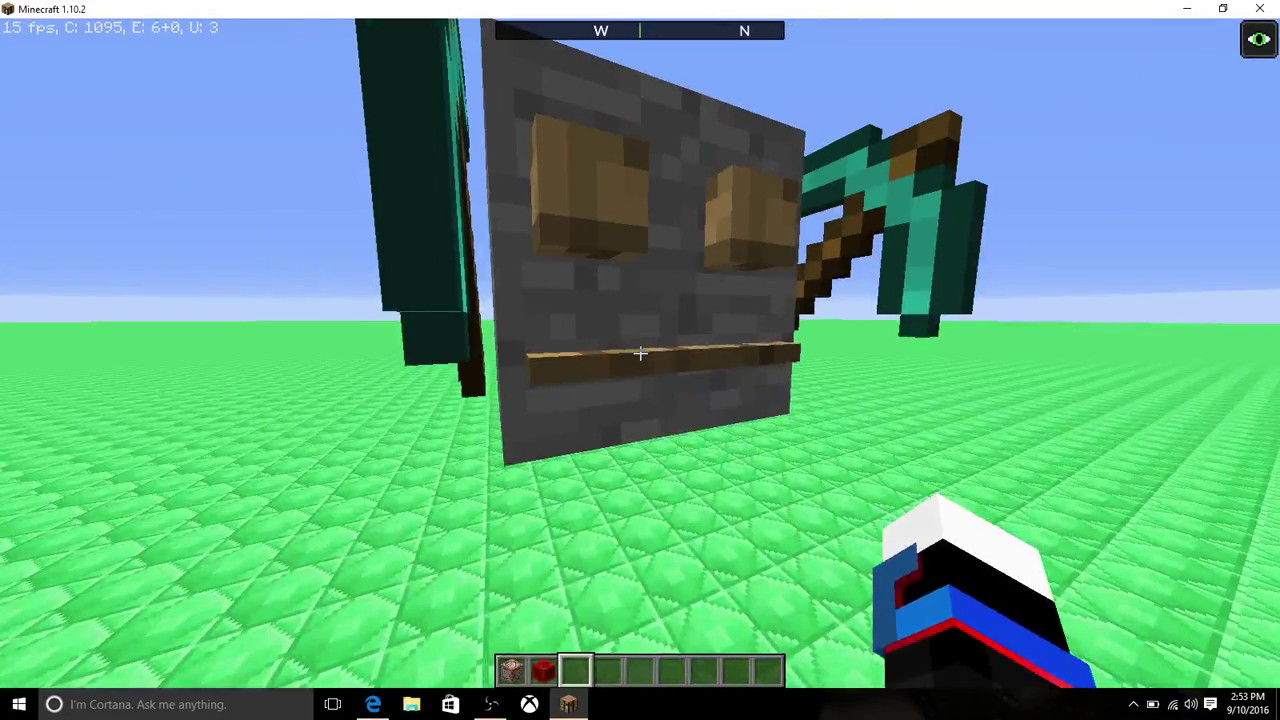
key(w)
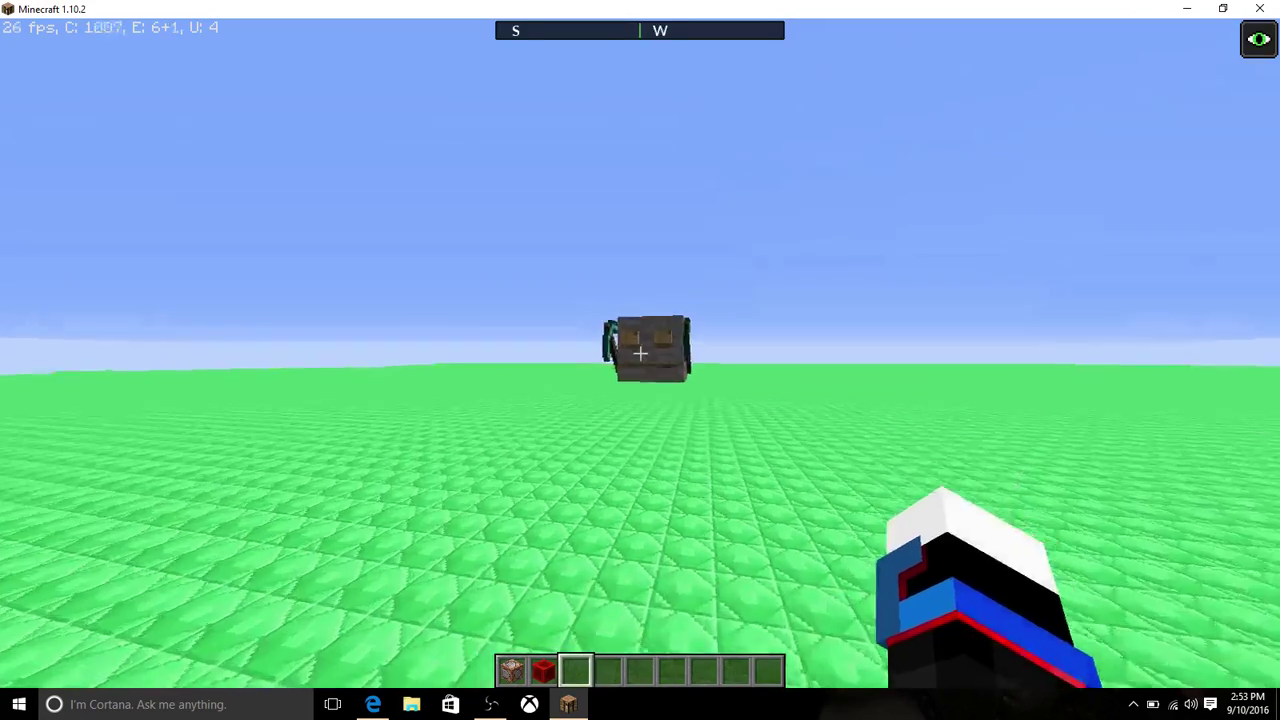
key(F1)
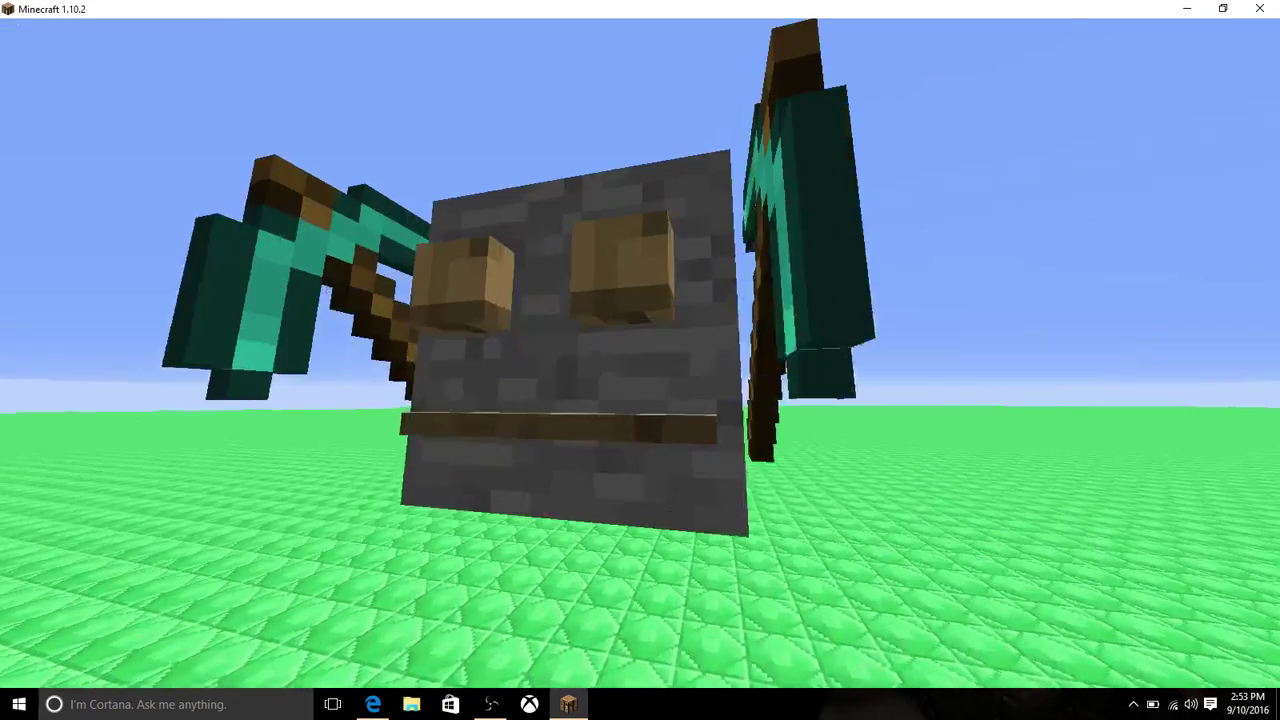
key(F2)
key(F1)
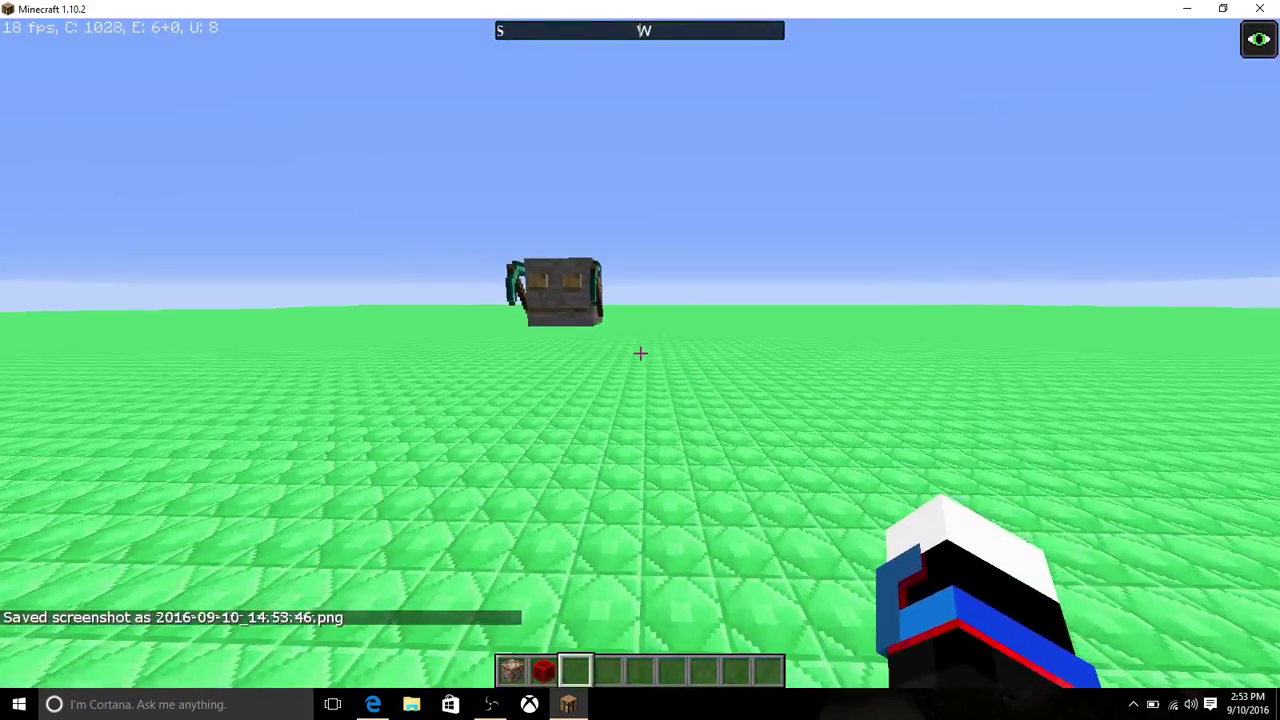
key(w)
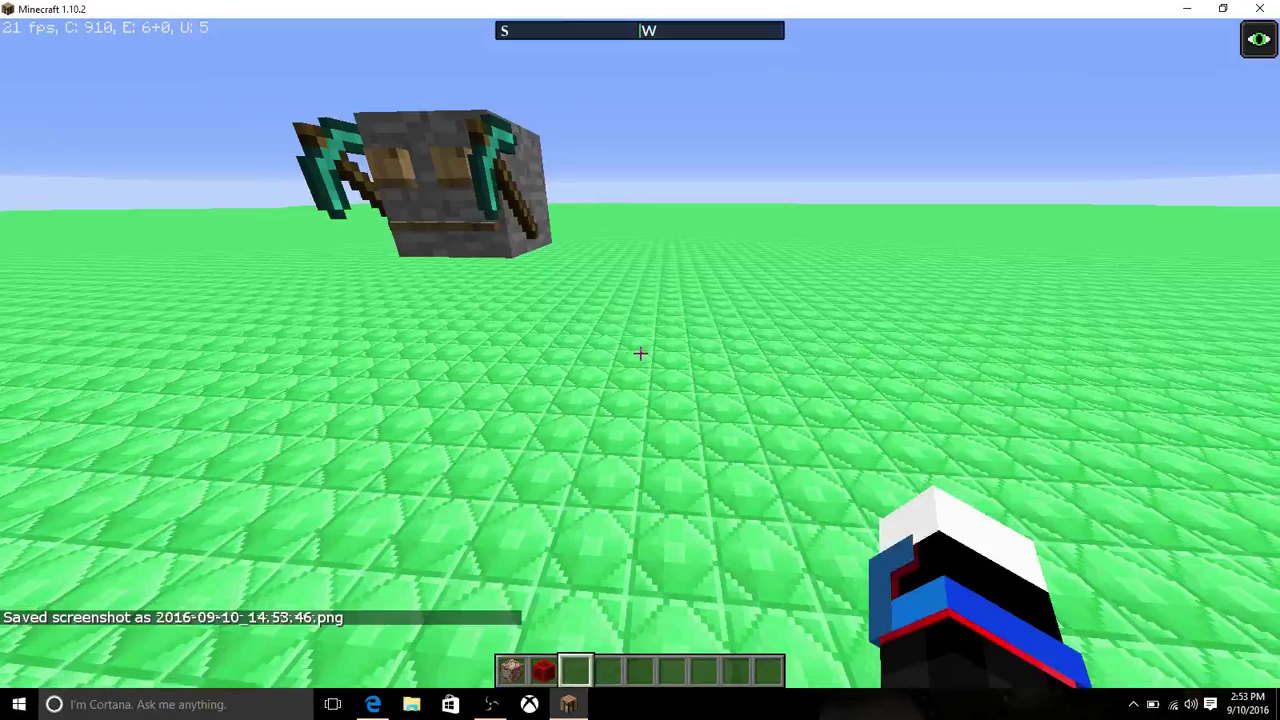
key(s)
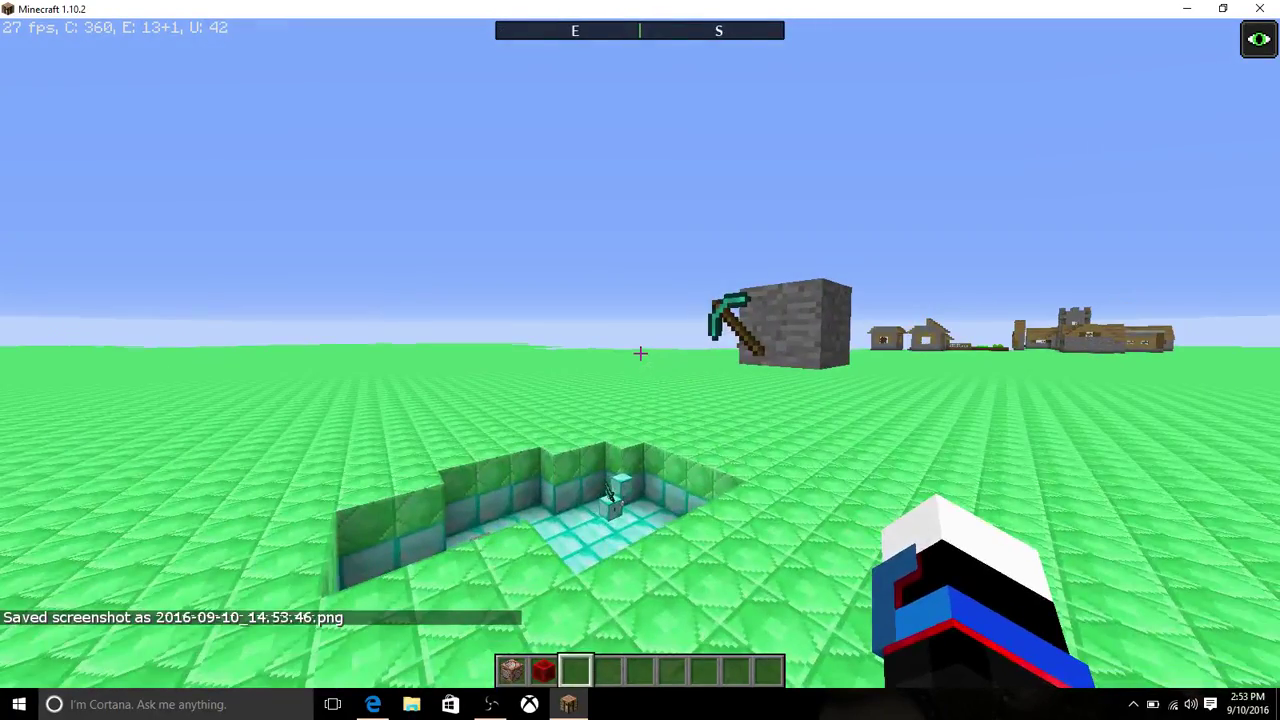
key(w)
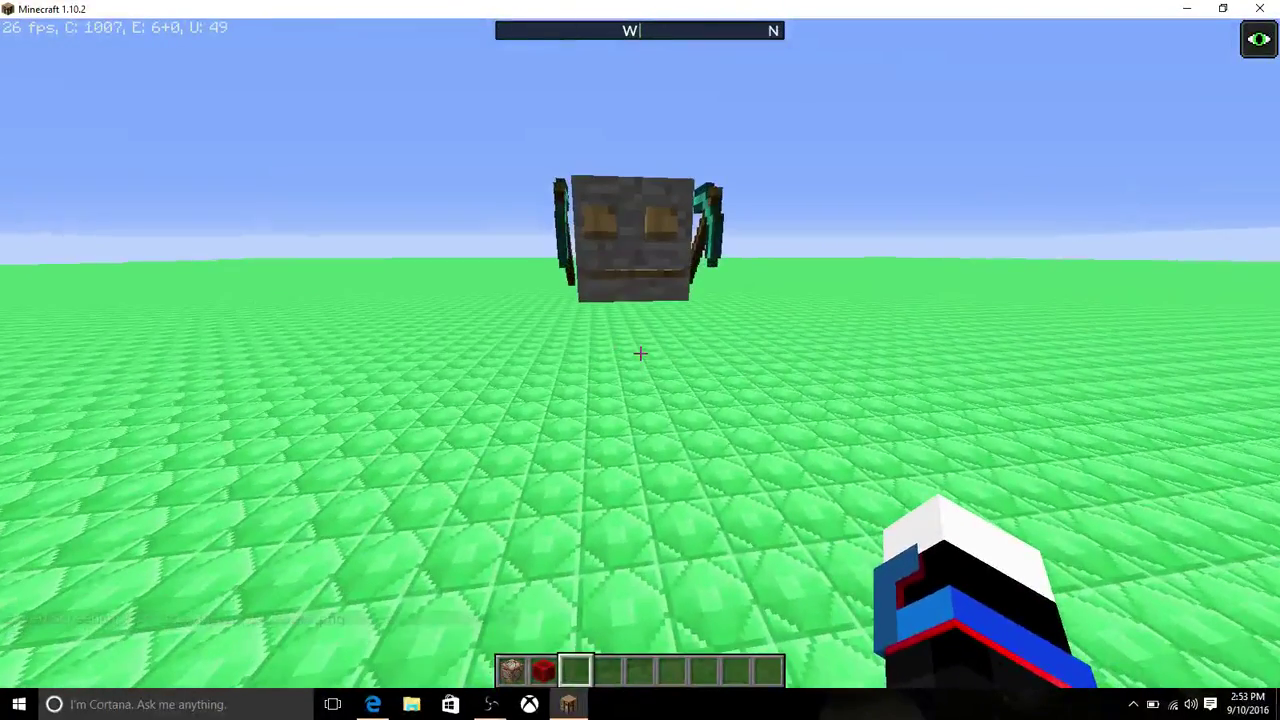
key(w)
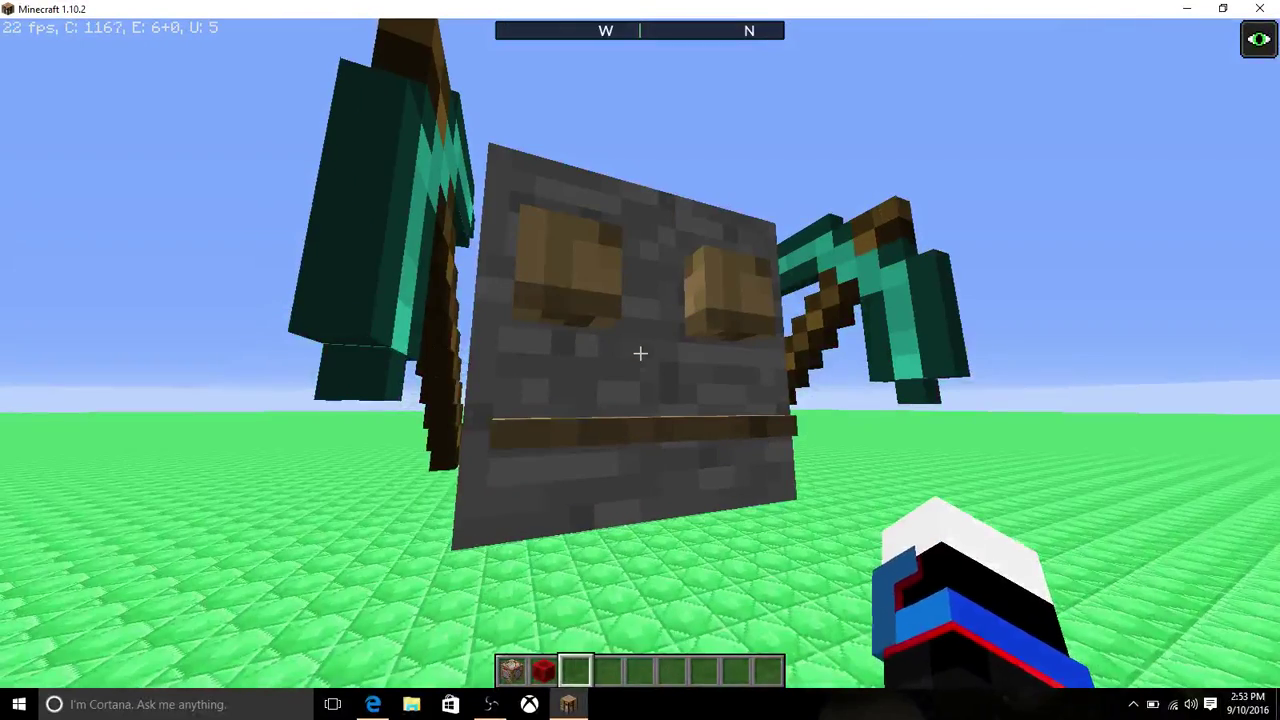
key(F1)
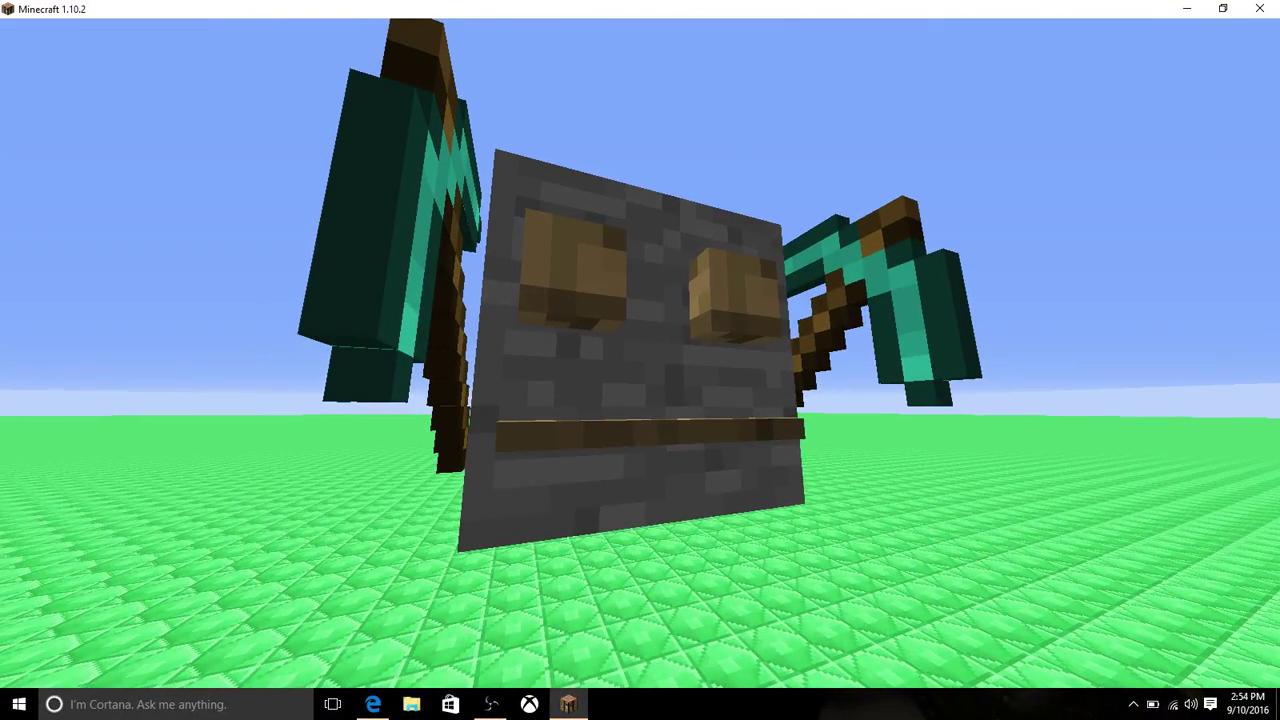
key(F2)
key(F1)
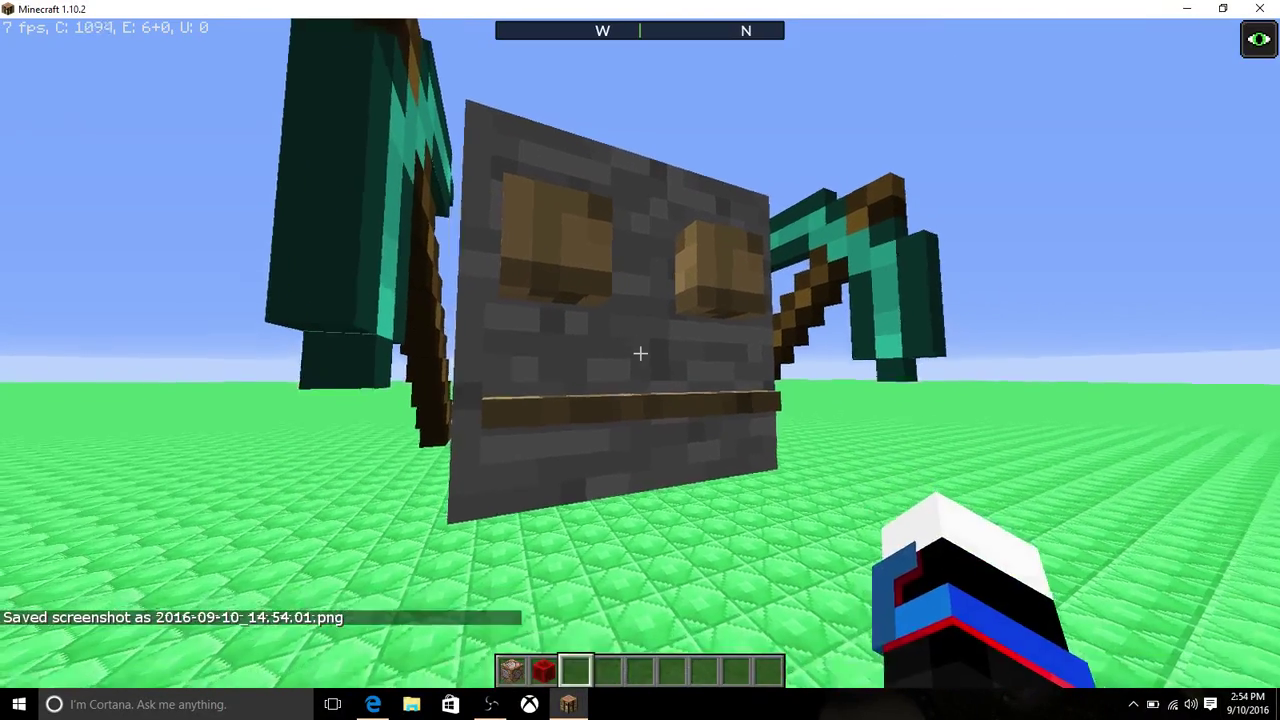
- Approach the stone face up close and back off, then hide and restore the HUD
key(s)
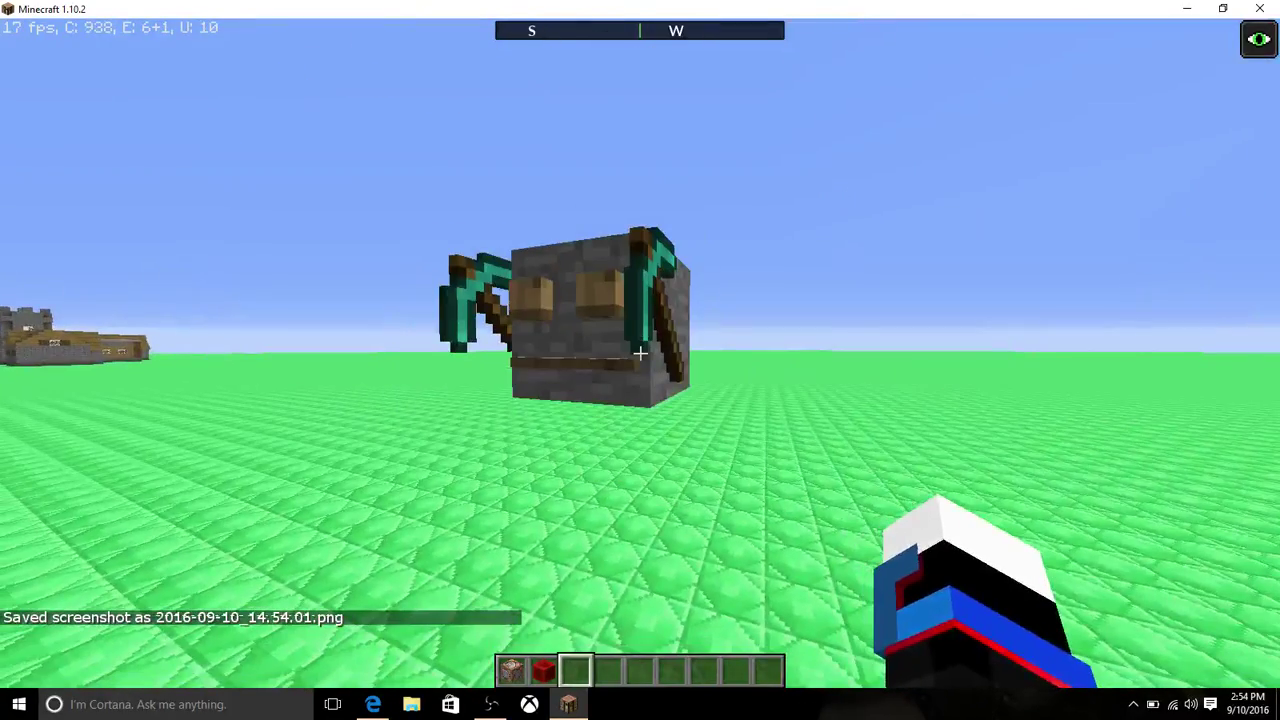
key(s)
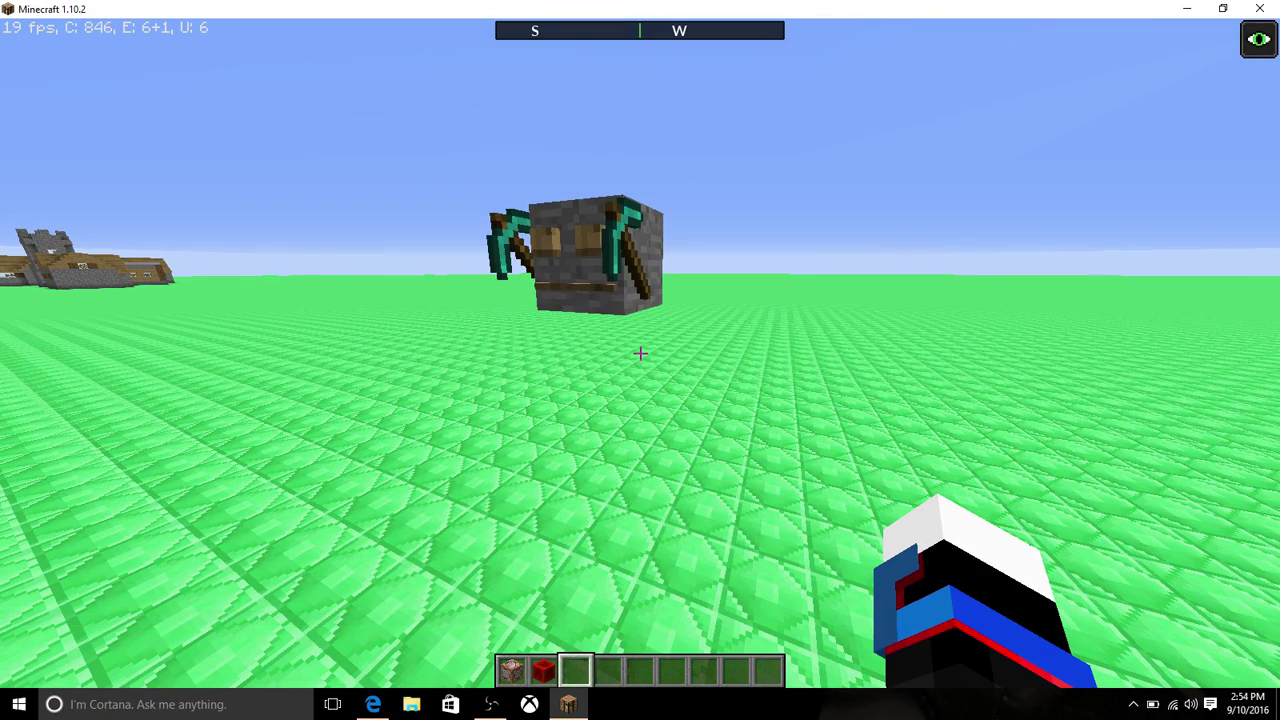
key(w)
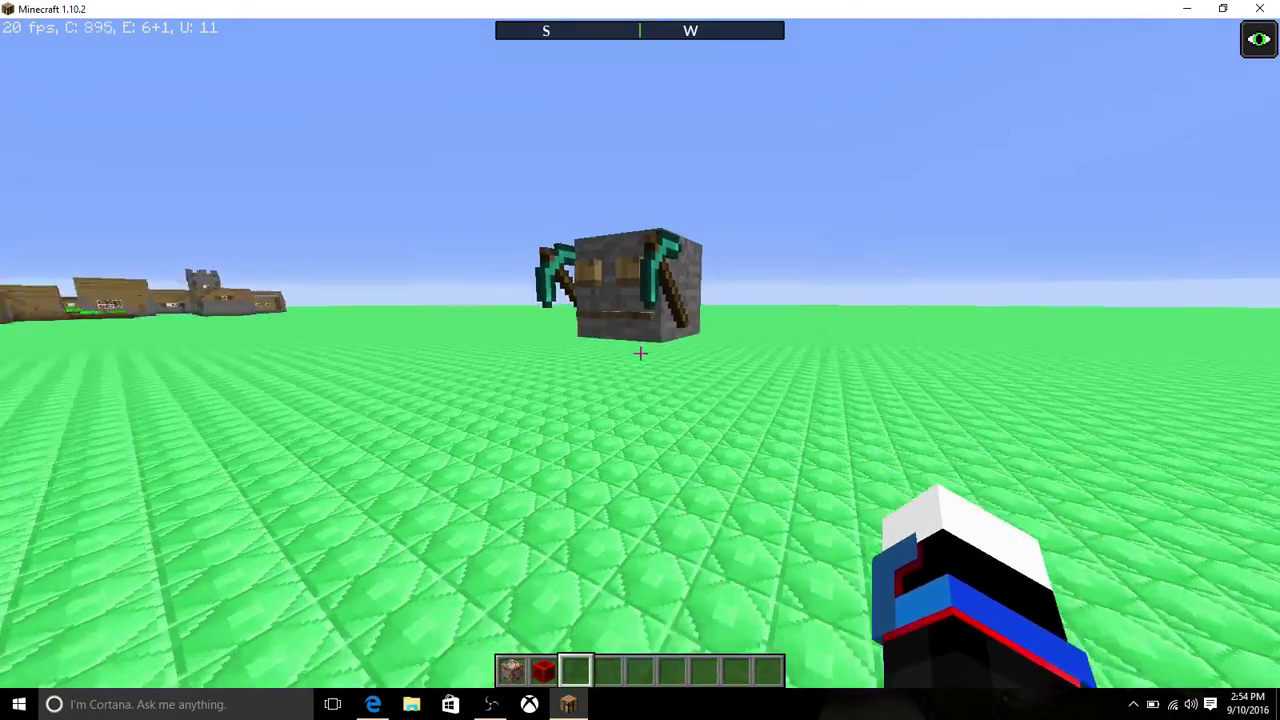
key(w)
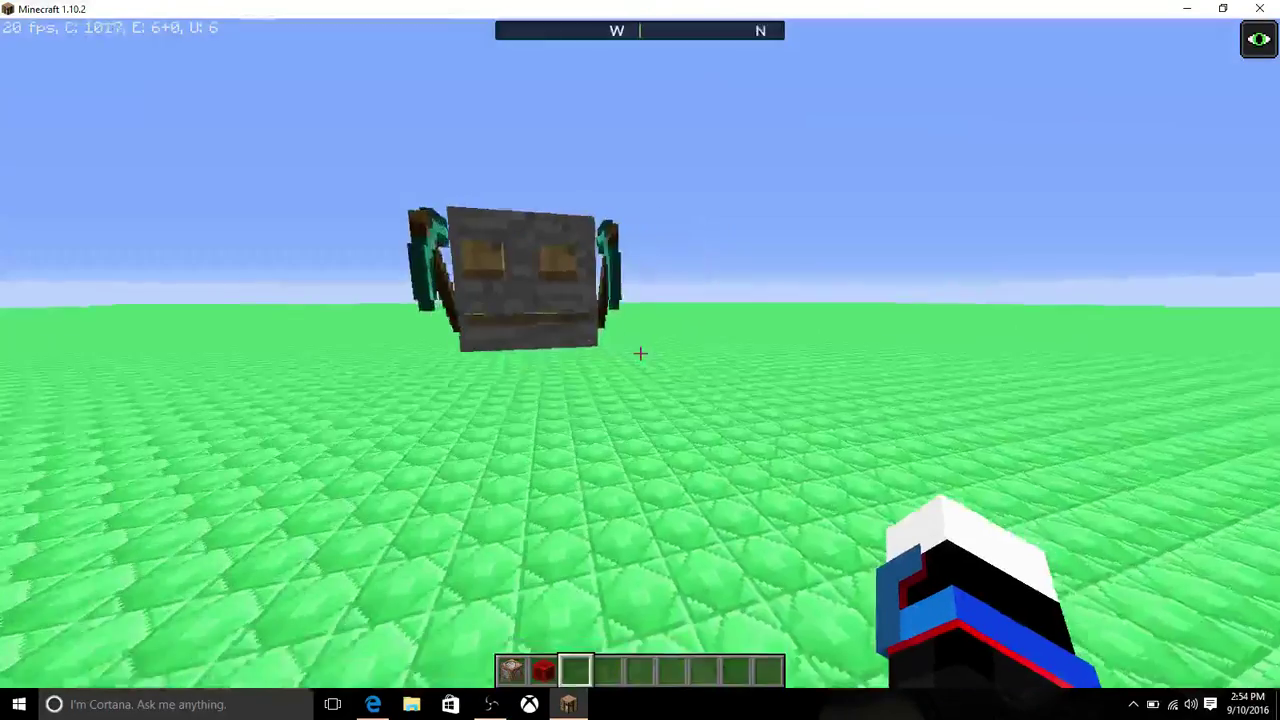
key(w)
key(w)
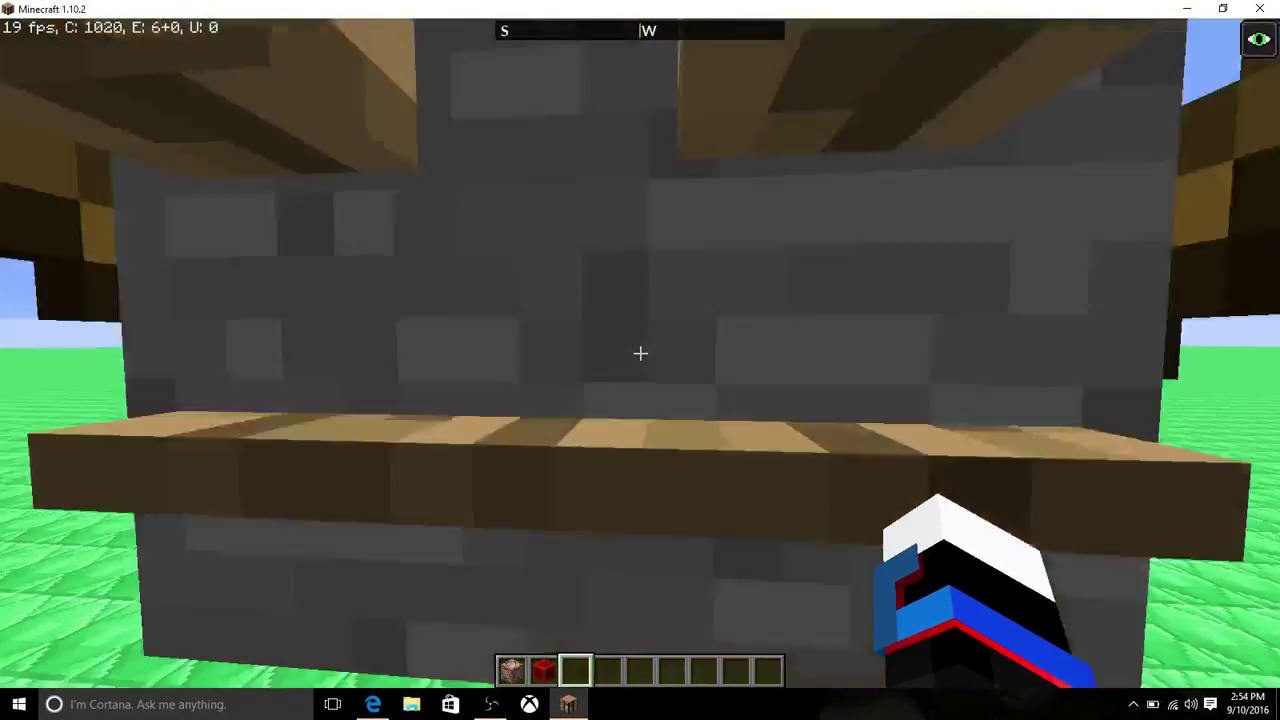
key(s)
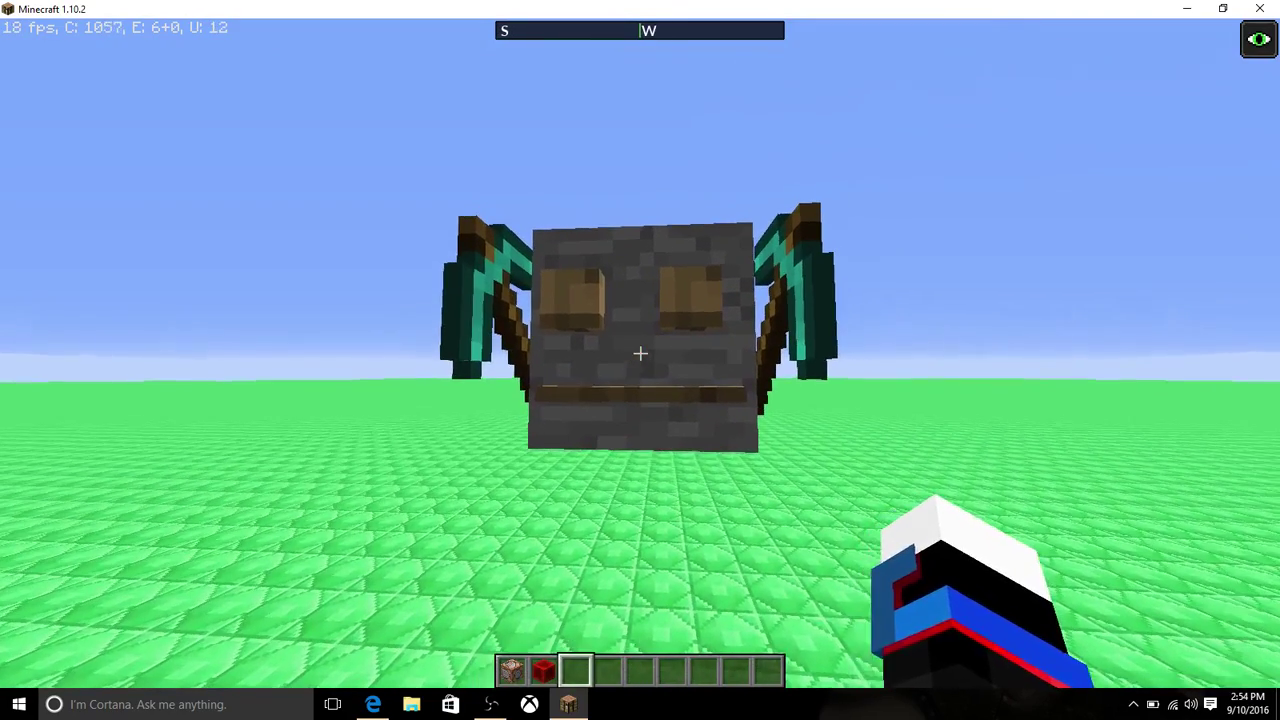
key(F1)
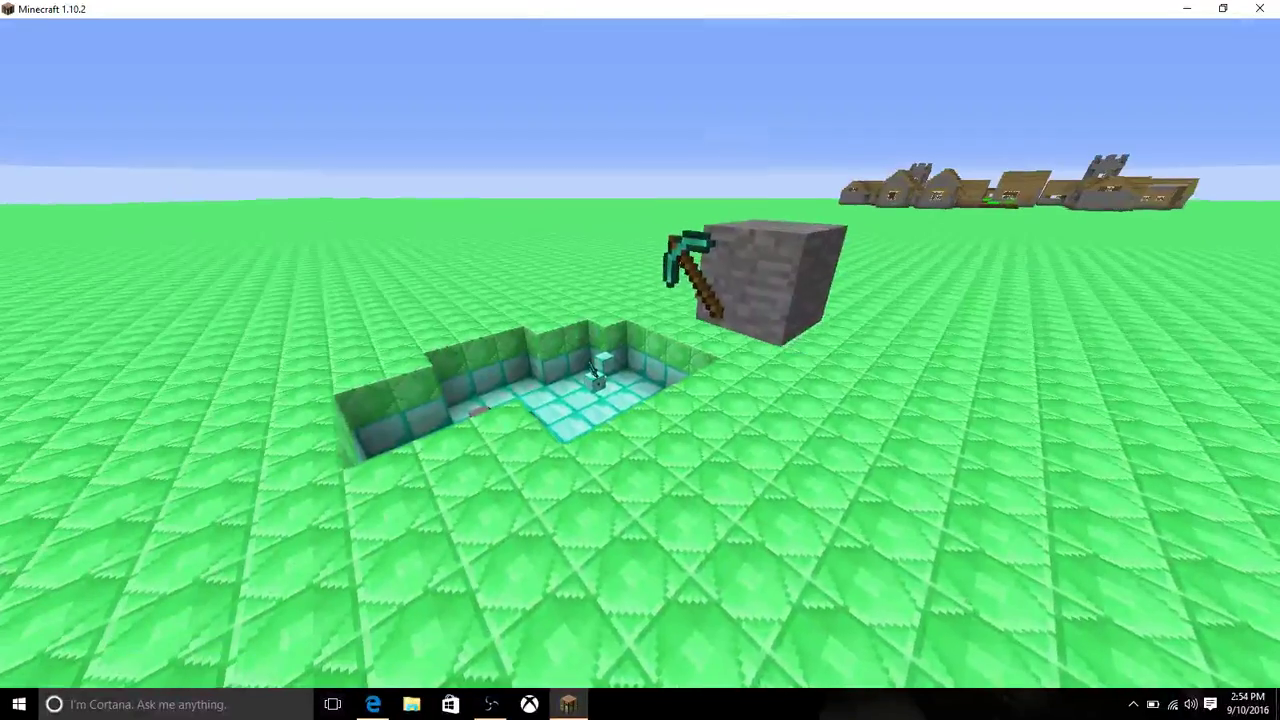
key(F1)
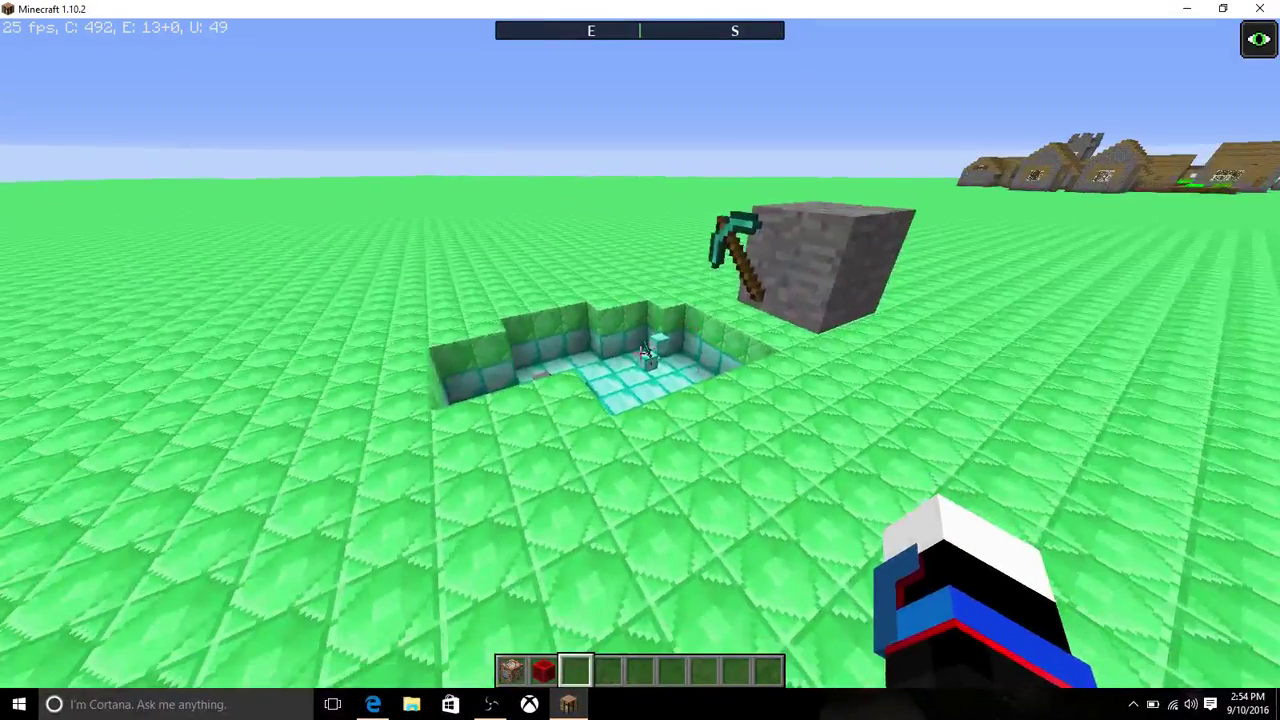
- Place two stacked command blocks, break both, and pause the game
key(1)
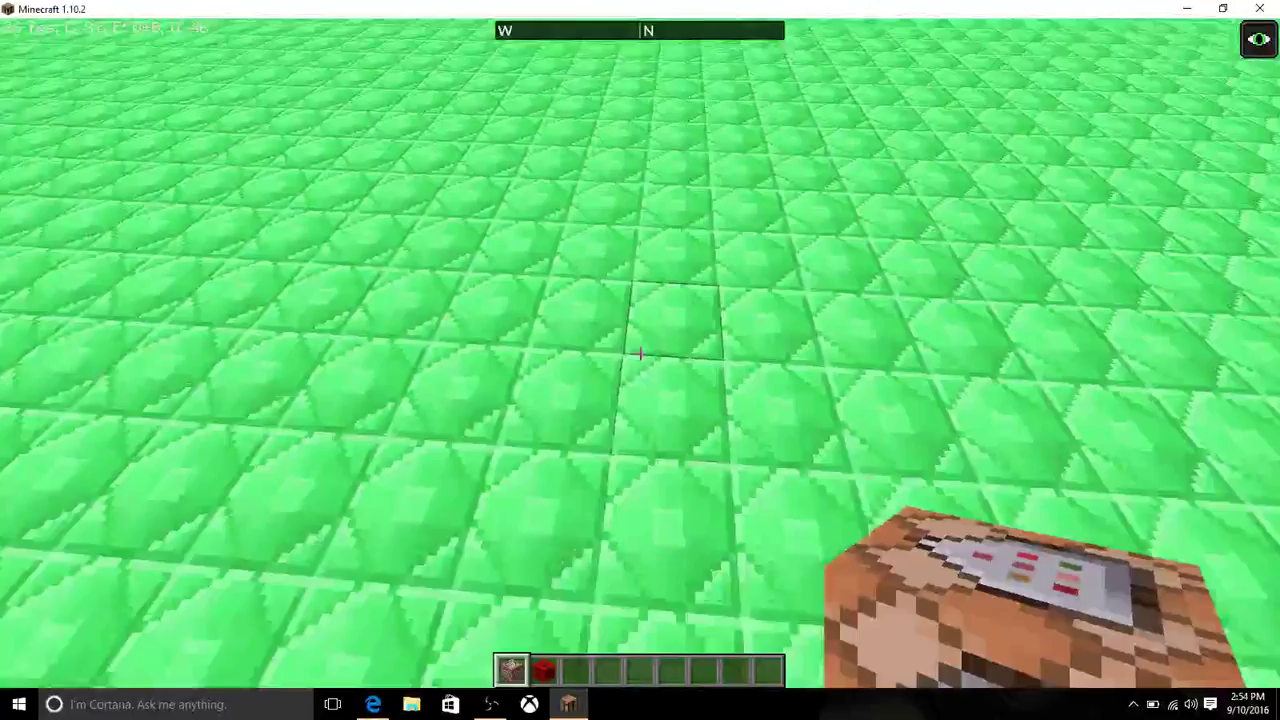
right_click(640, 352)
right_click(640, 352)
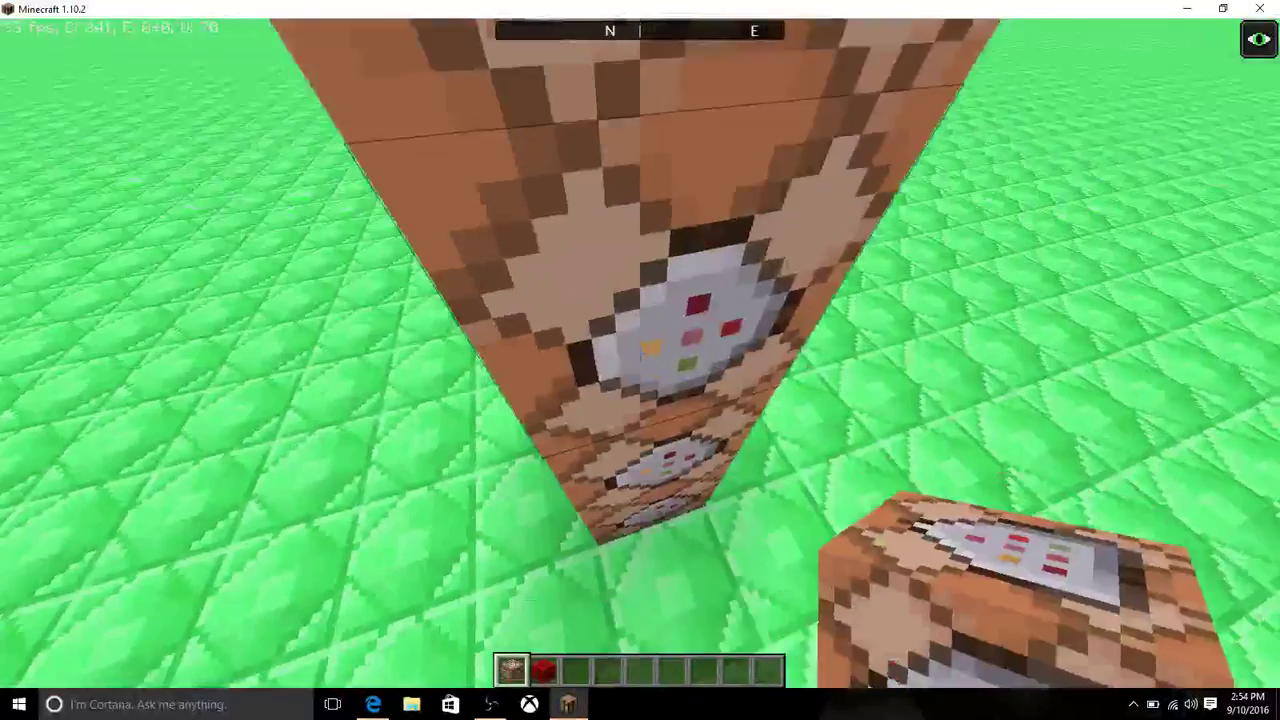
click(640, 352)
click(640, 352)
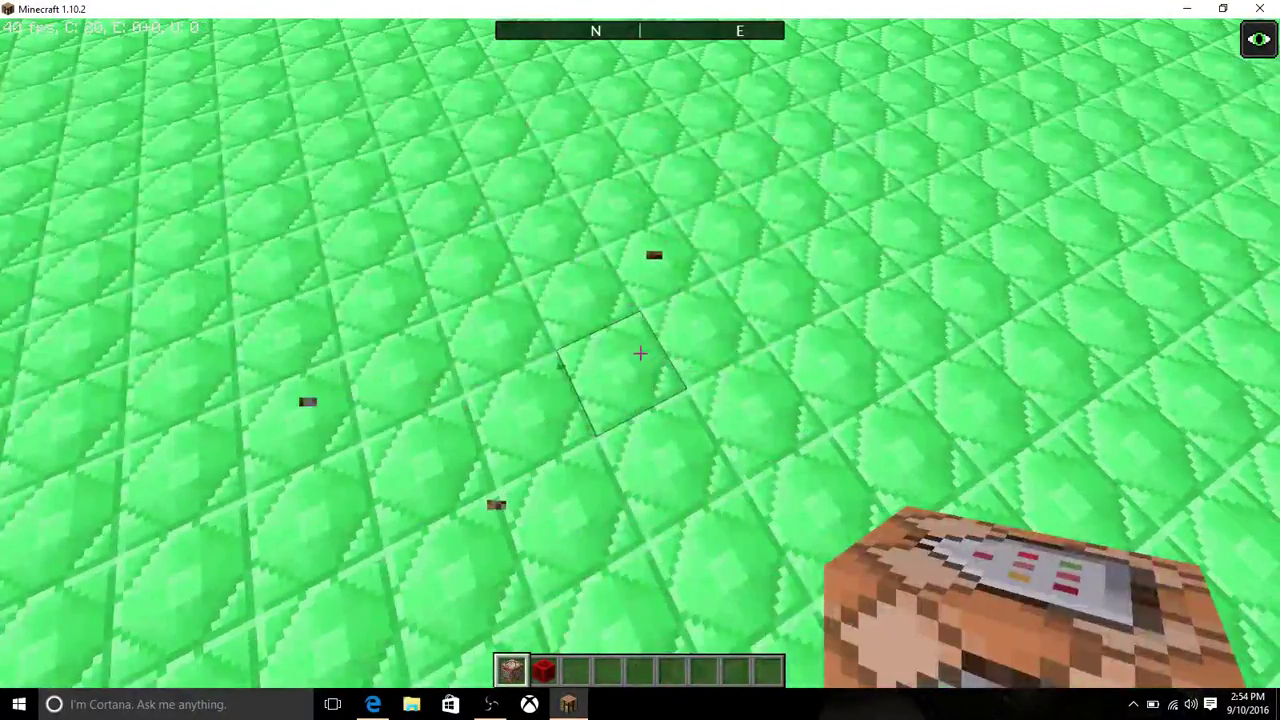
key(Escape)
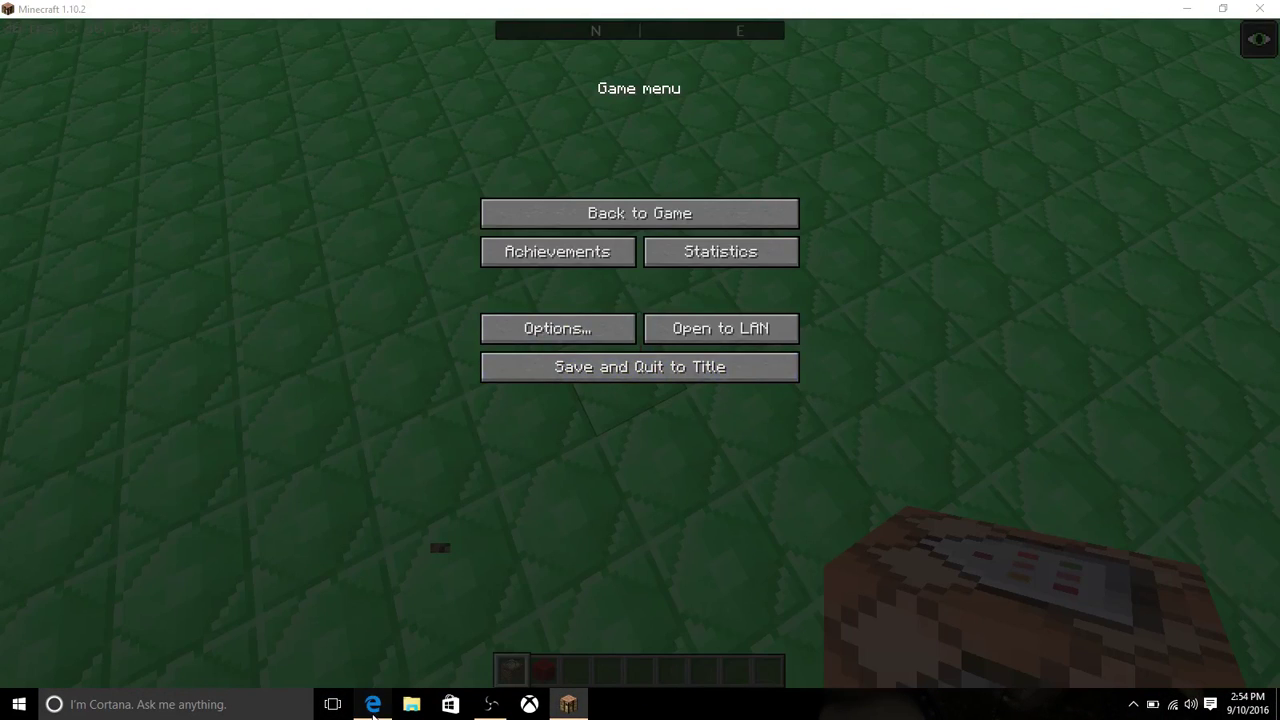
- Back in Armorstand Positioner, close the command window and clear the wooden_pressure_plate id
click(372, 704)
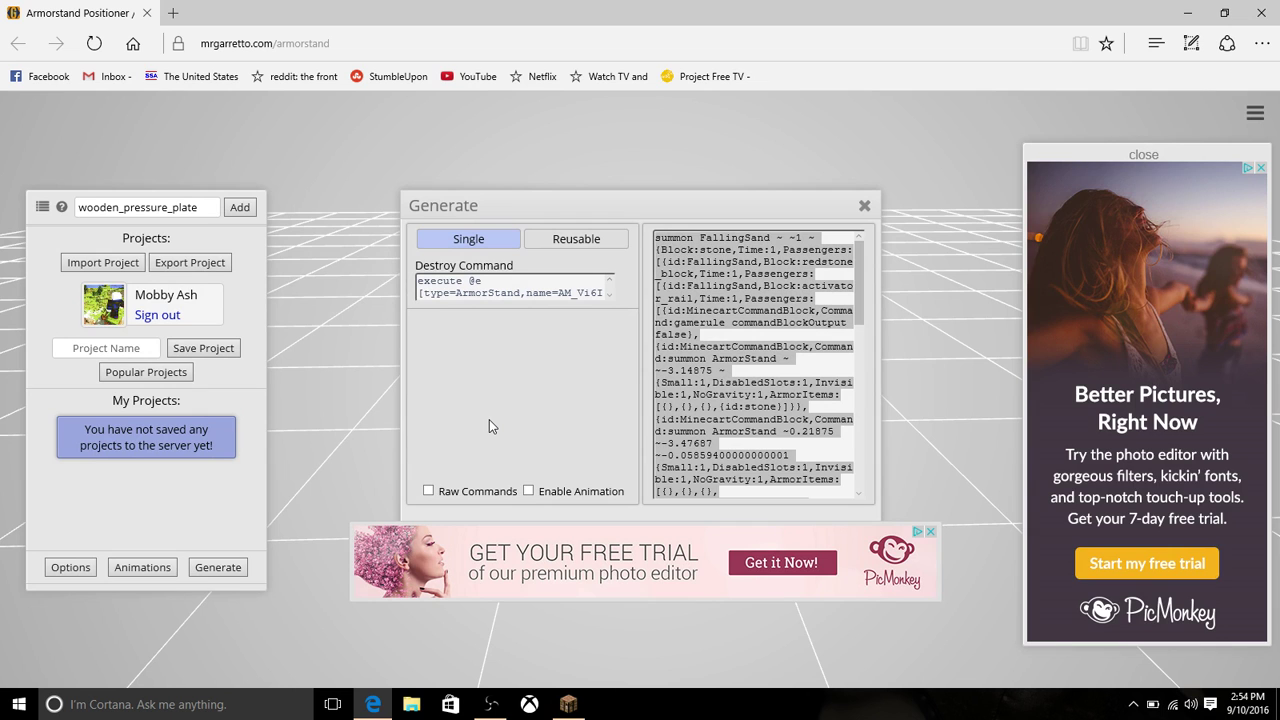
key(Escape)
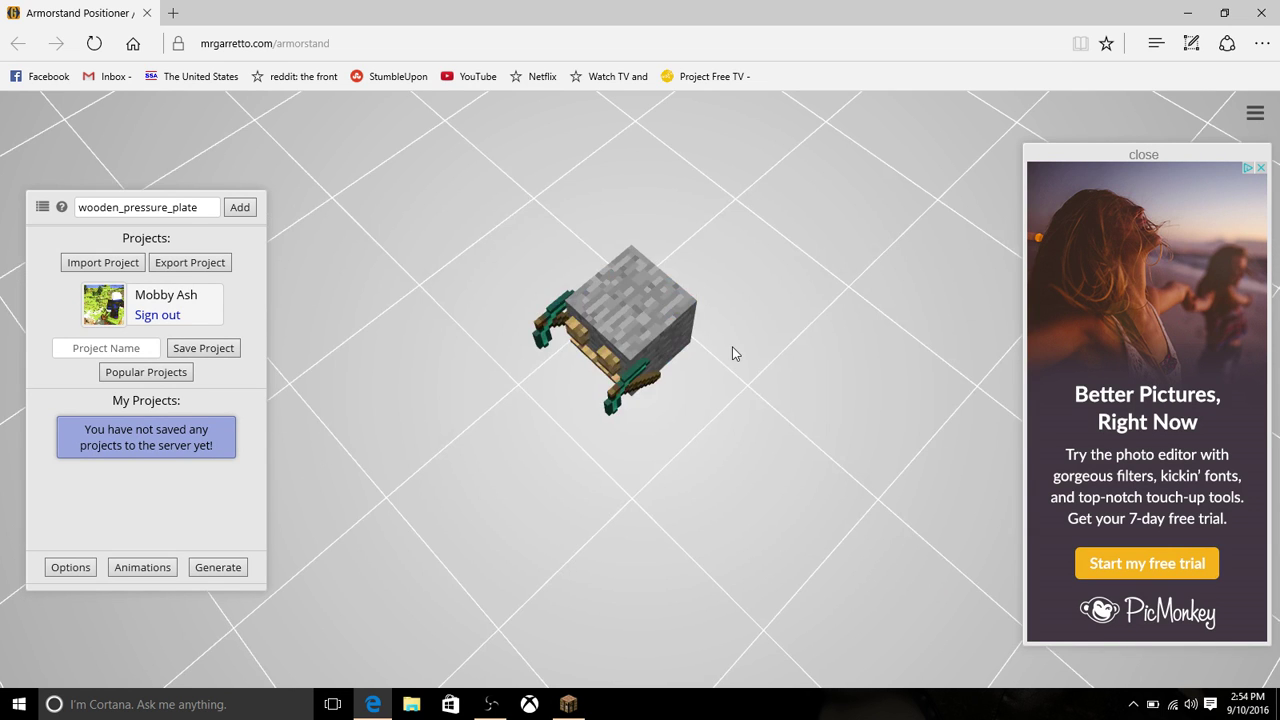
drag(732, 346, 810, 310)
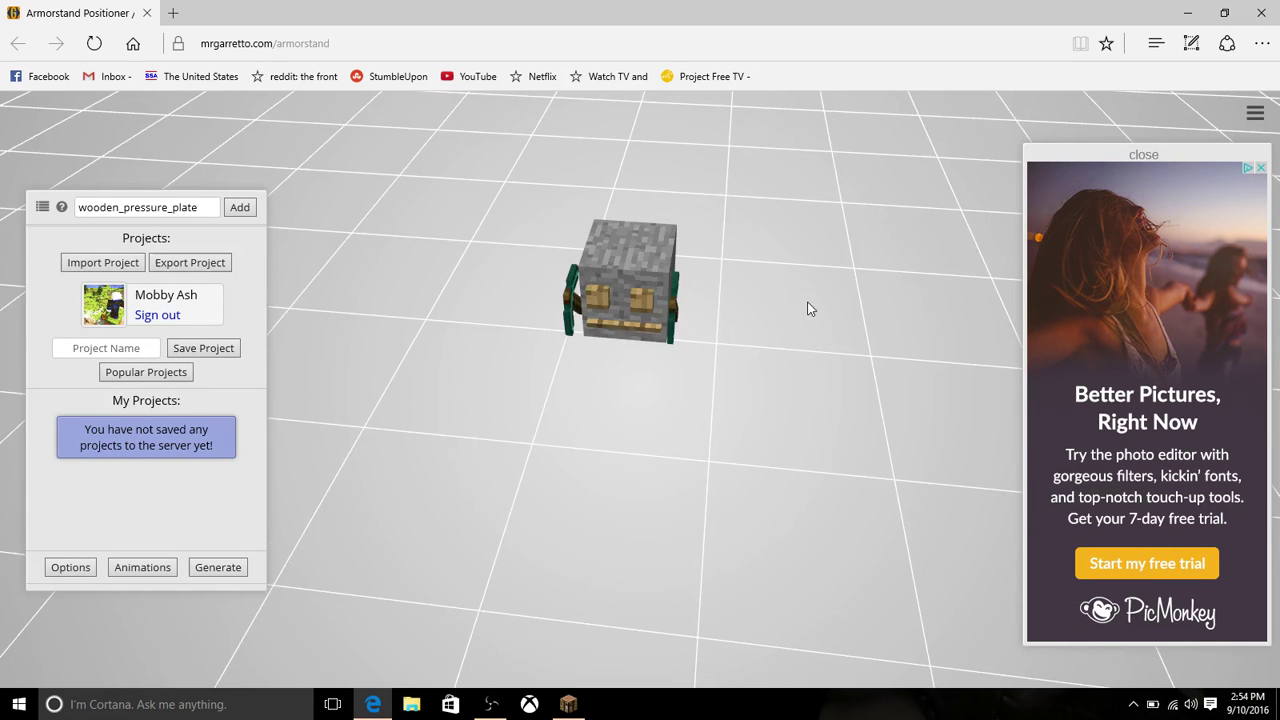
click(203, 205)
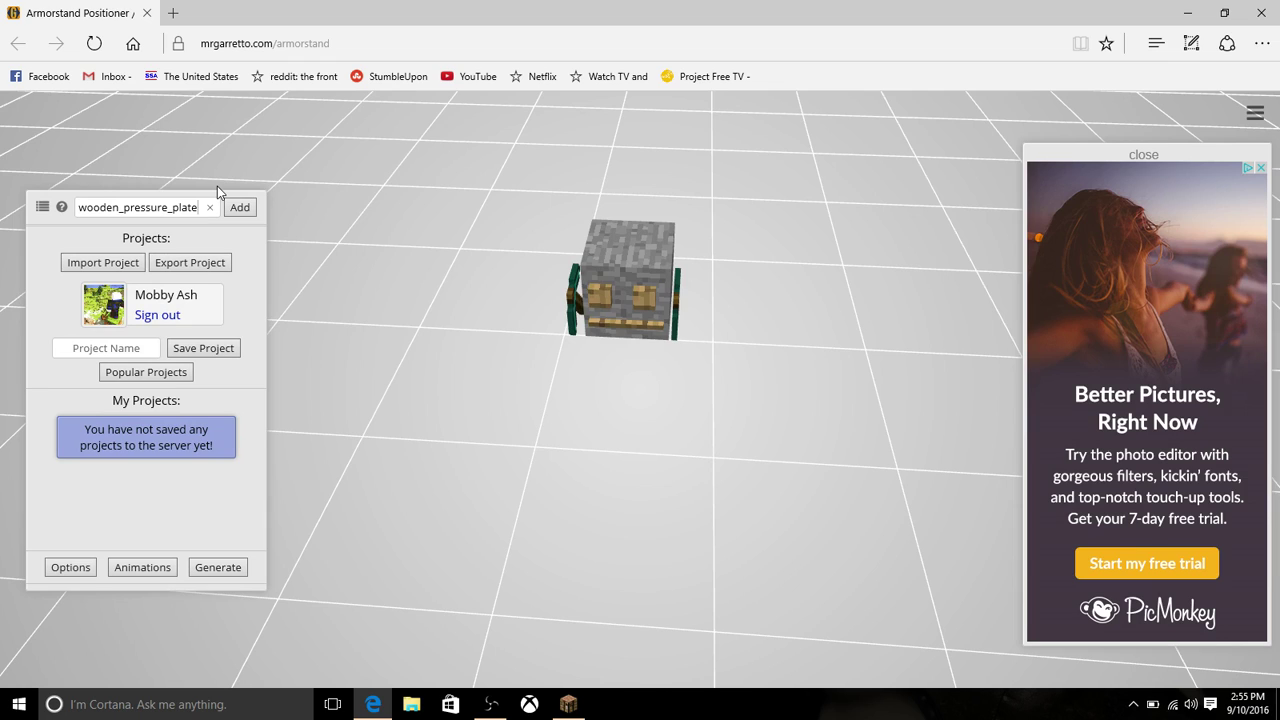
key(BackSpace)
key(BackSpace)
key(BackSpace)
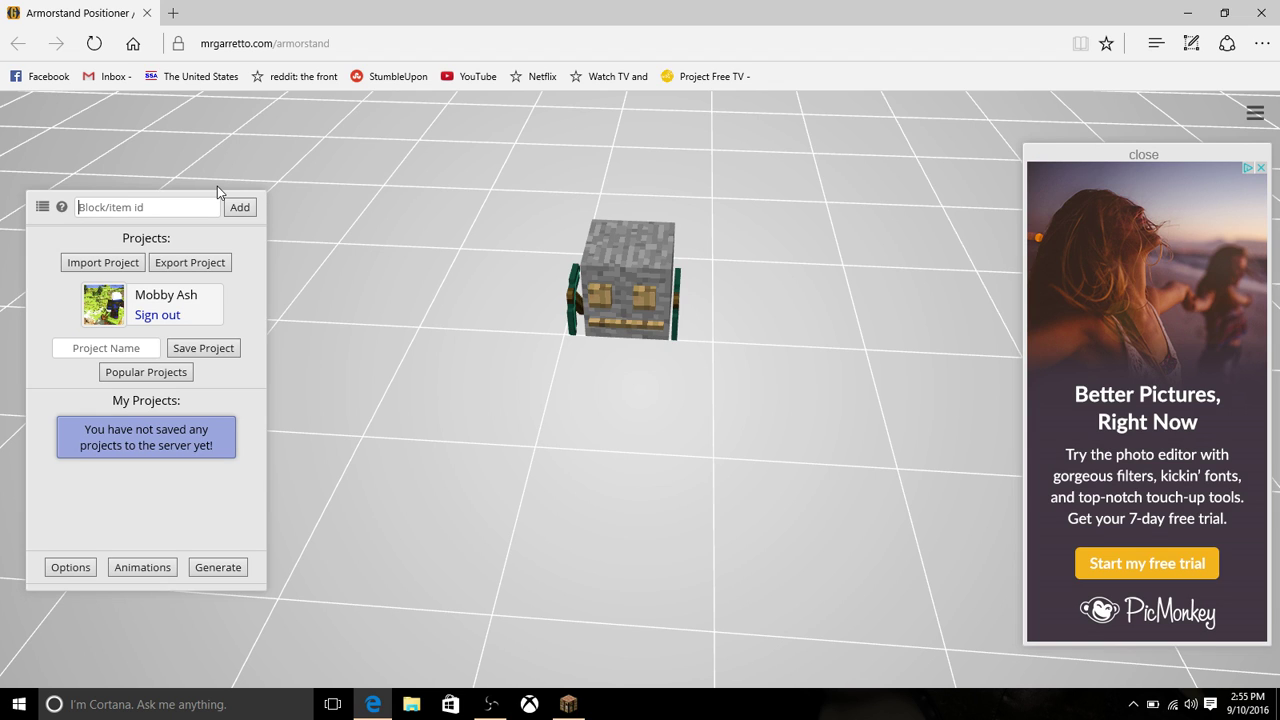
- Add a blue wool:9 block to the model and raise it toward the head
text(wool:9)
key(Return)
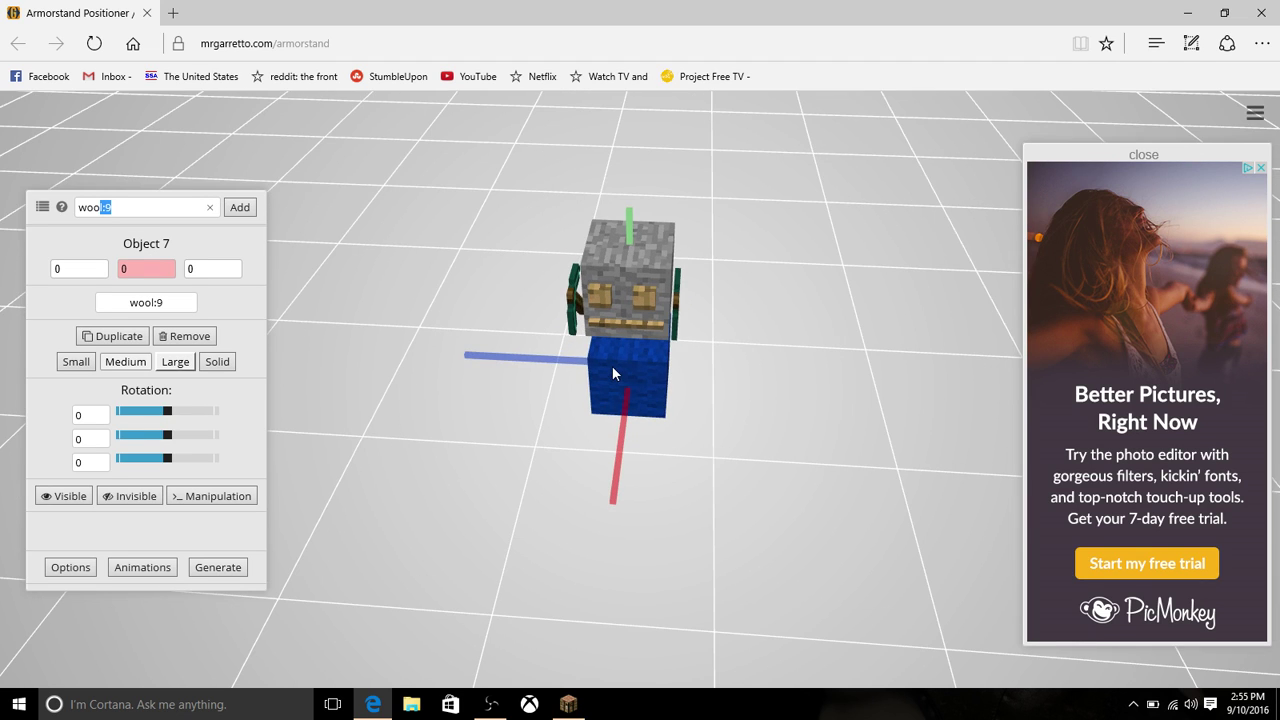
click(630, 228)
mouse_move(630, 228)
mouse_down()
mouse_move(640, 86)
mouse_move(612, 335)
mouse_move(663, 209)
mouse_move(663, 14)
mouse_up()
mouse_move(726, 83)
mouse_down()
mouse_move(686, 240)
mouse_move(708, 240)
mouse_up()
click(718, 242)
- Check from side angles and lift the wool block to height 0.625, enclosing the head
scroll(718, 242, down, 5)
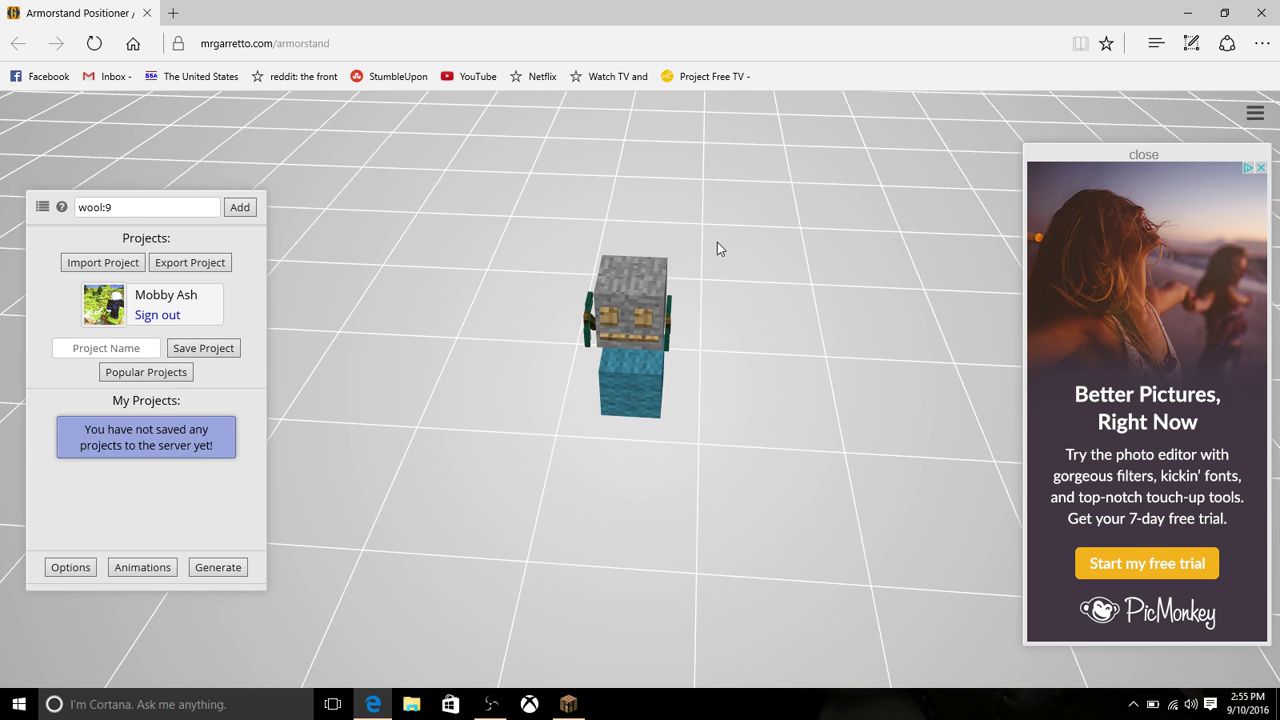
click(636, 386)
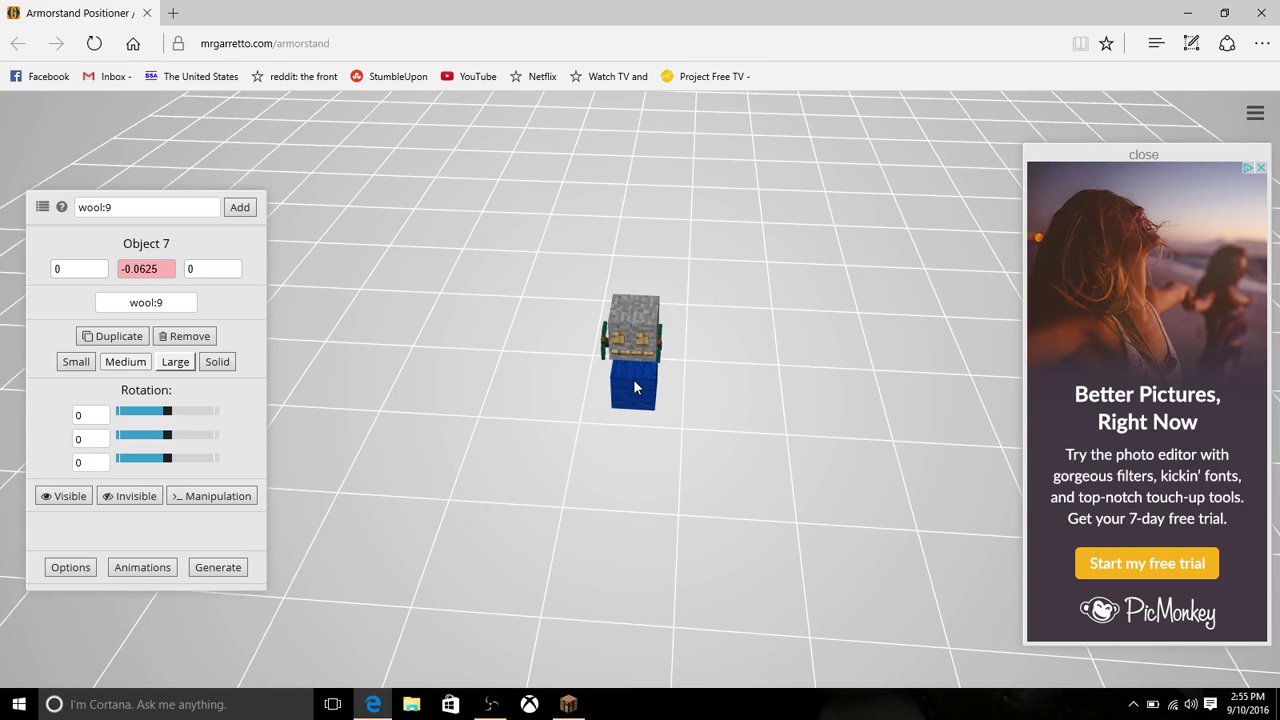
click(634, 318)
mouse_move(638, 300)
mouse_down()
mouse_move(641, 183)
mouse_move(660, 322)
mouse_up()
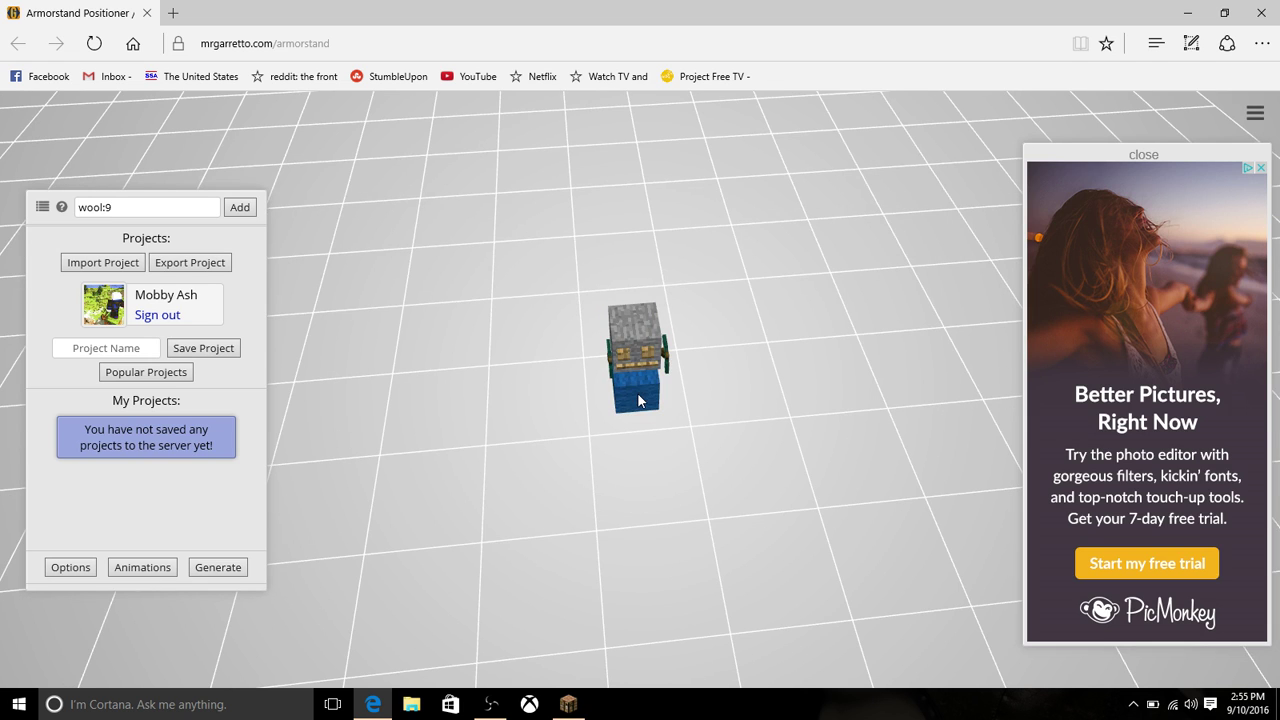
mouse_move(640, 395)
mouse_down()
mouse_move(631, 240)
mouse_move(651, 157)
mouse_move(743, 337)
mouse_move(771, 300)
mouse_move(763, 276)
mouse_up()
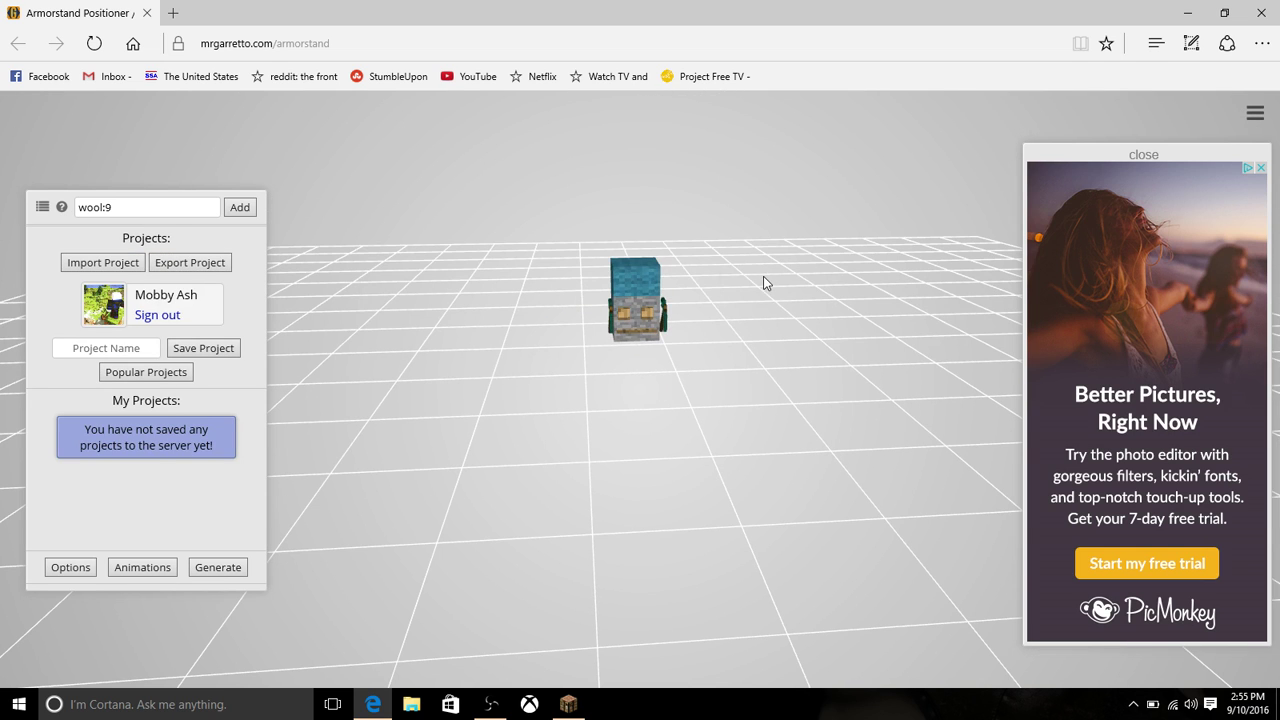
click(643, 270)
mouse_move(633, 235)
mouse_down()
mouse_move(633, 215)
mouse_move(640, 253)
mouse_move(634, 205)
mouse_move(648, 269)
mouse_up()
click(633, 267)
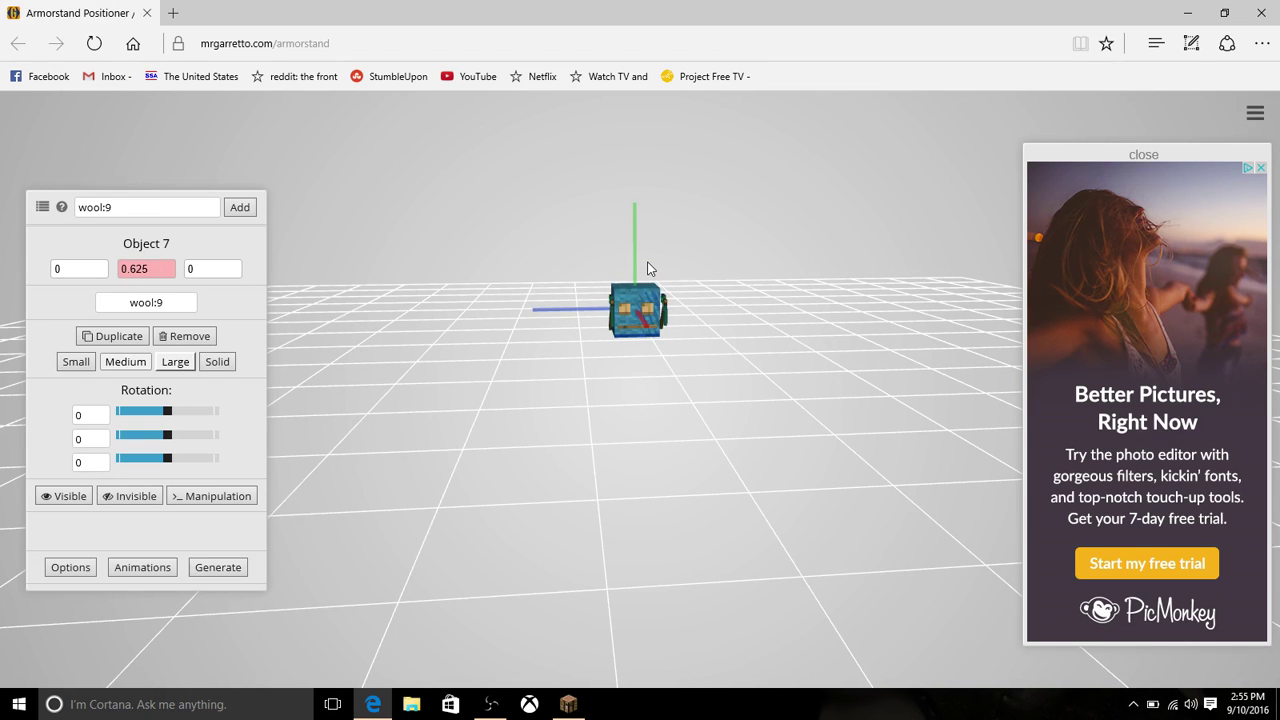
click(752, 326)
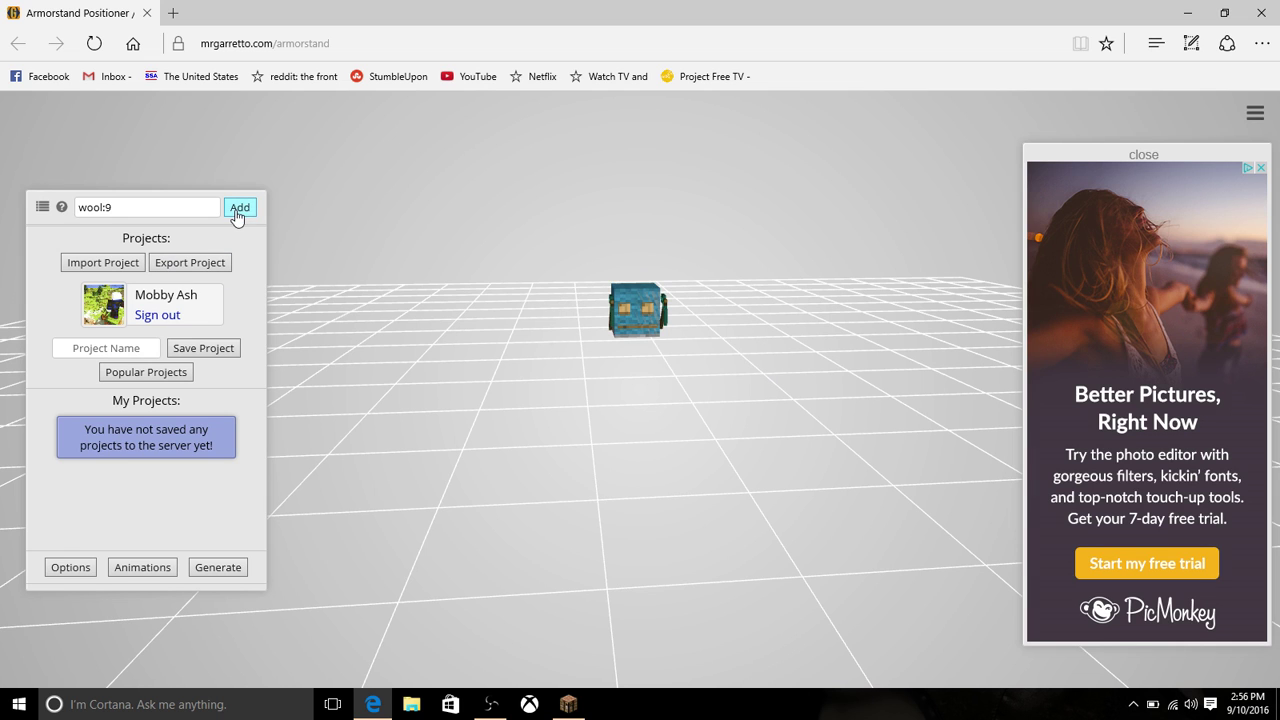
- Generate the model's summon command, copy it, and return to Minecraft
click(217, 567)
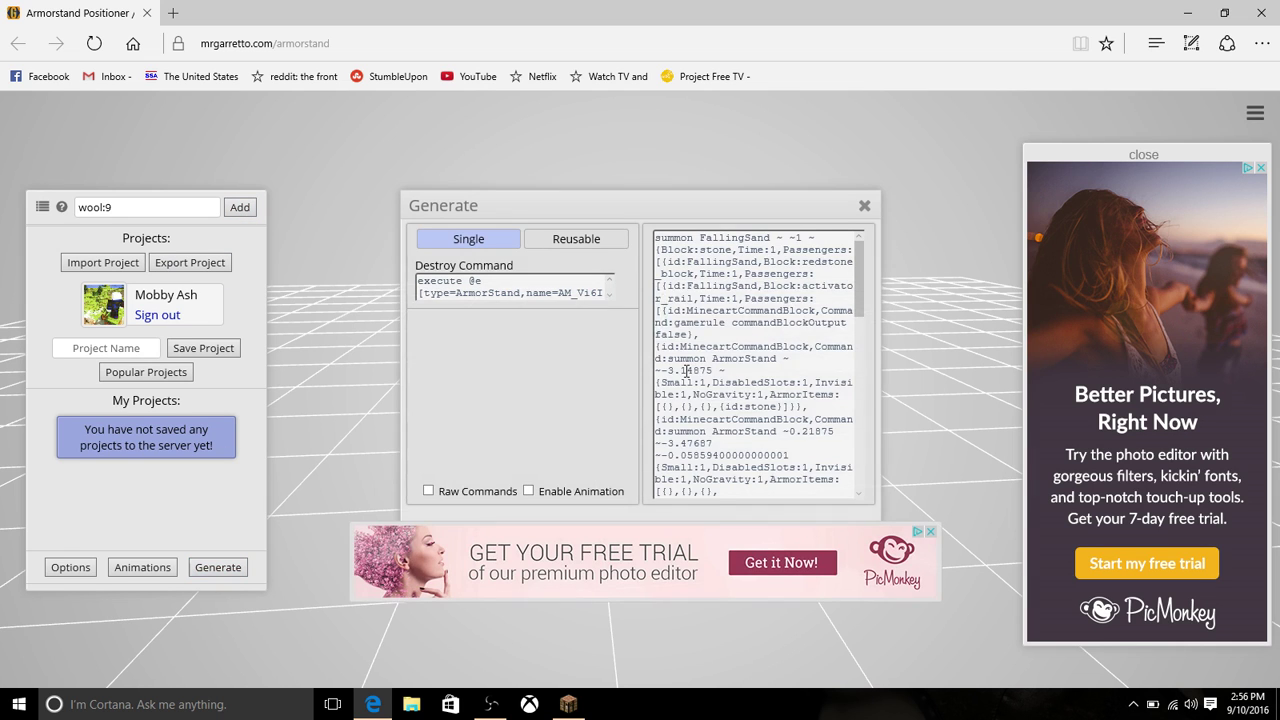
click(712, 372)
right_click(712, 372)
click(737, 422)
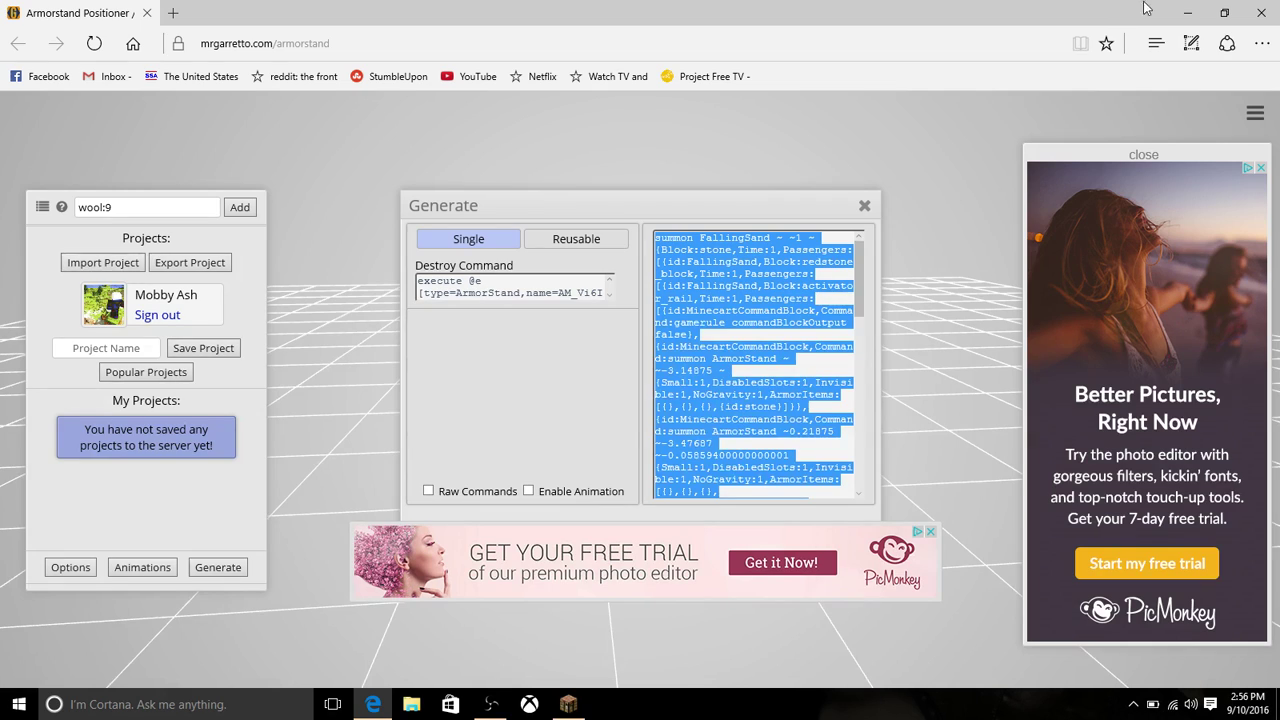
click(1187, 12)
- Paste the summon command into the command block and power it with a redstone block
click(787, 213)
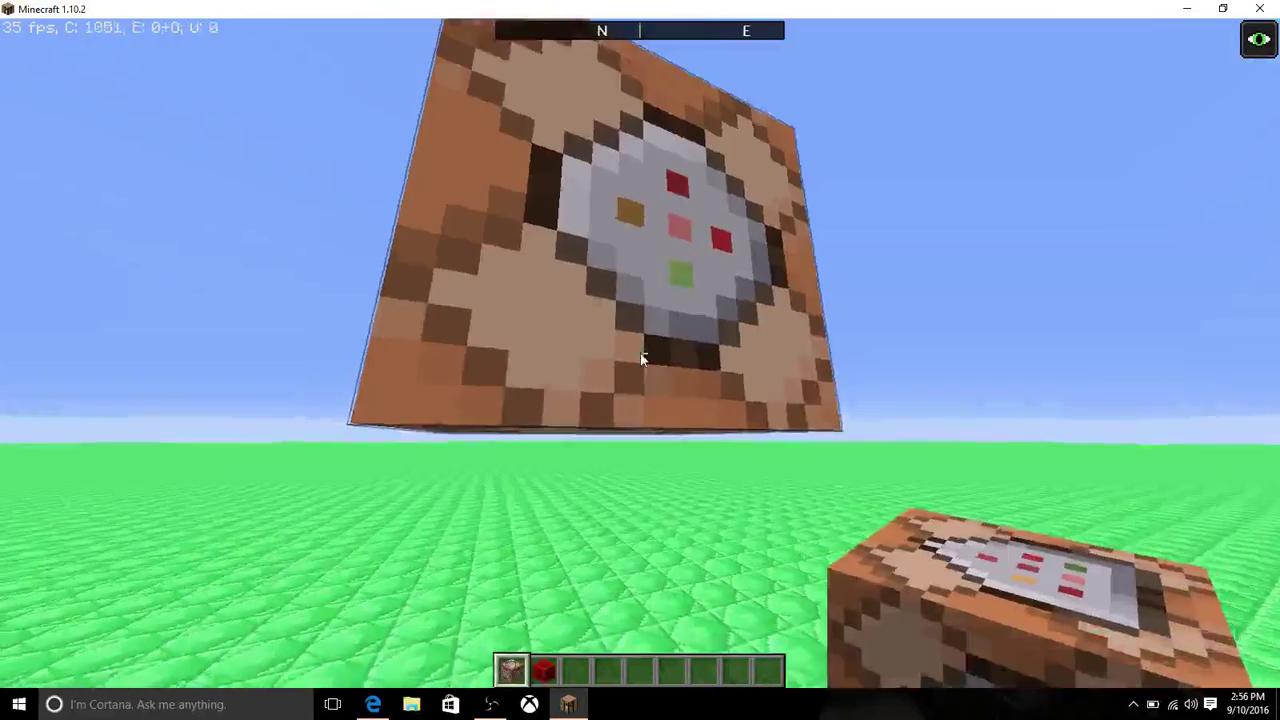
right_click(640, 360)
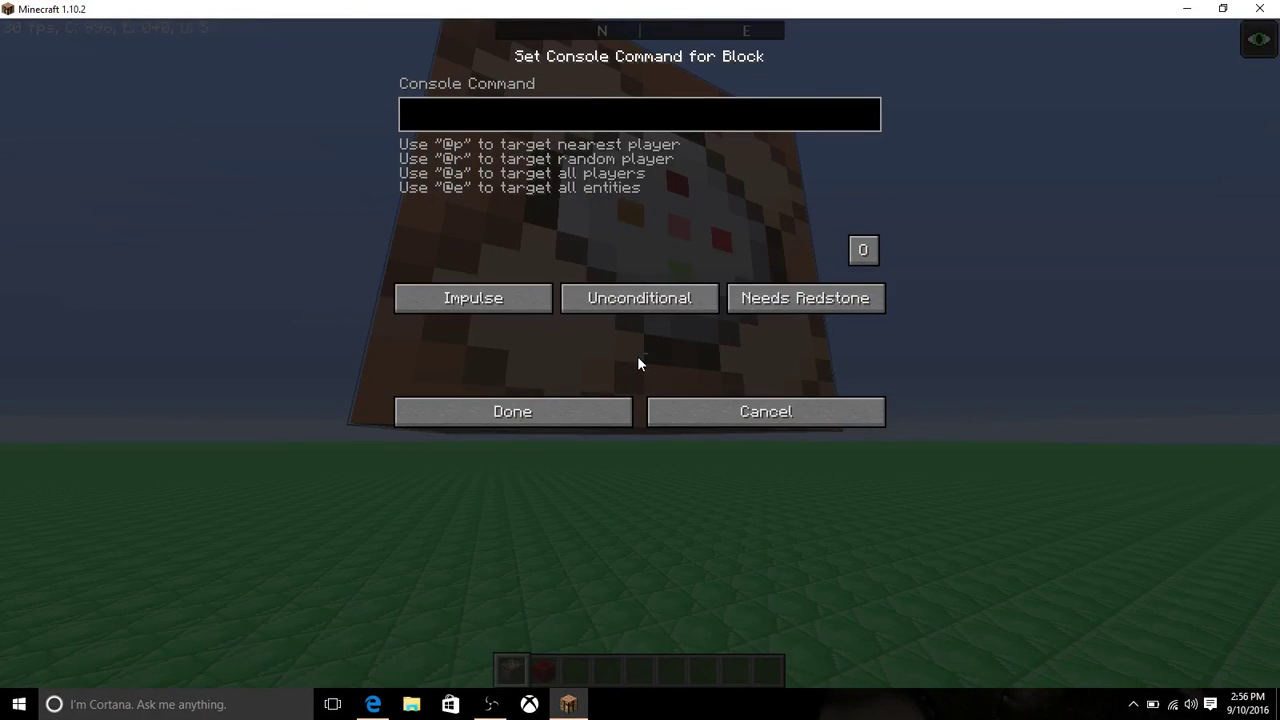
key(ctrl+v)
key(Return)
right_click(640, 355)
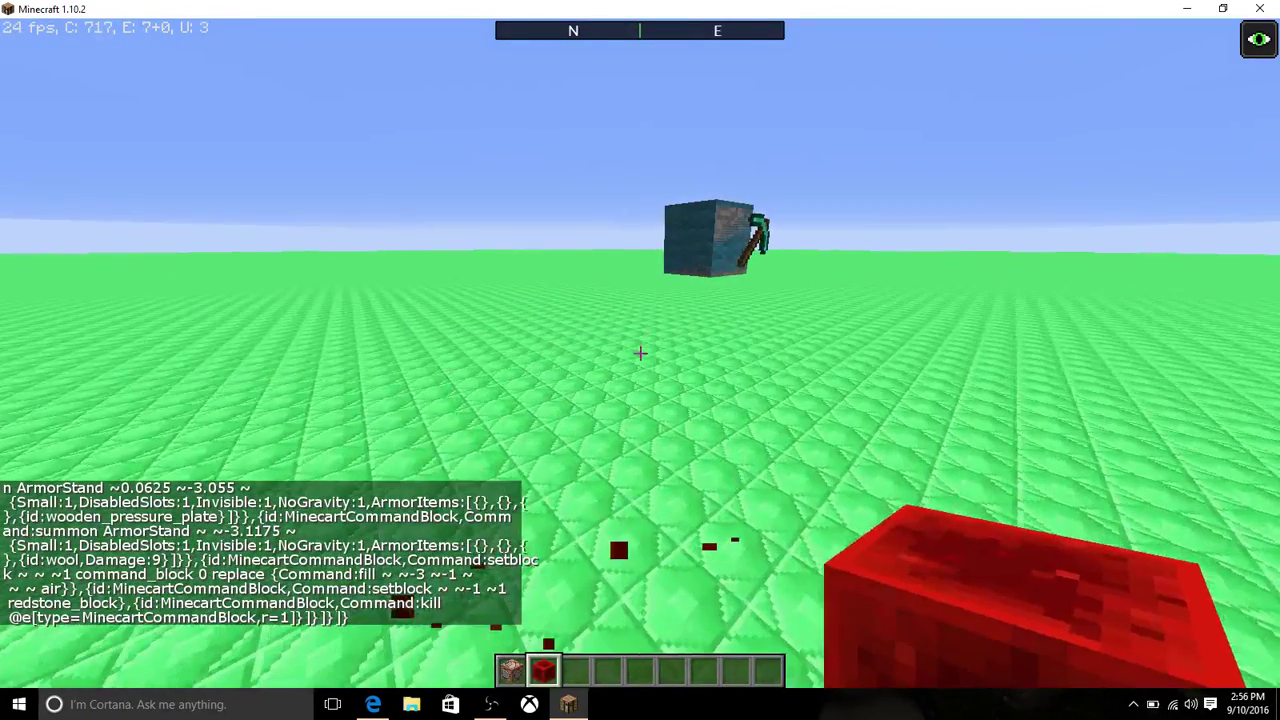
- Walk toward and away from the blue-wool minion to inspect it
key(w)
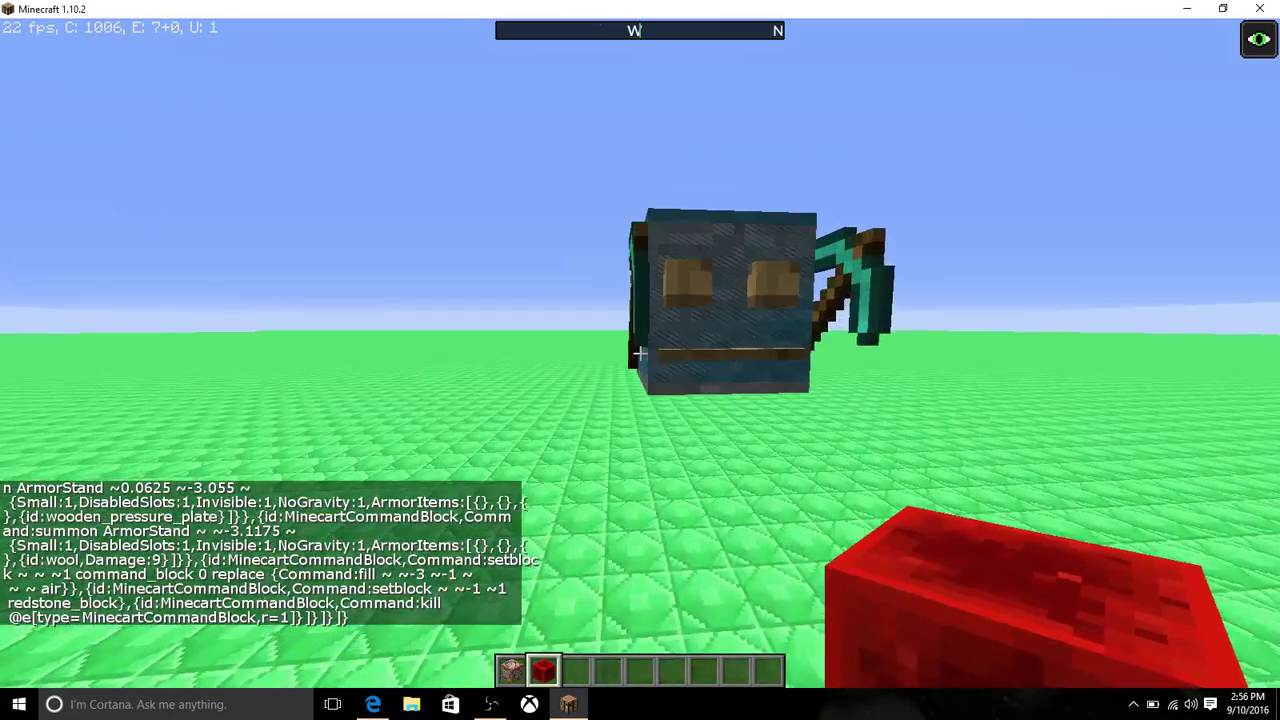
key(3)
key(s)
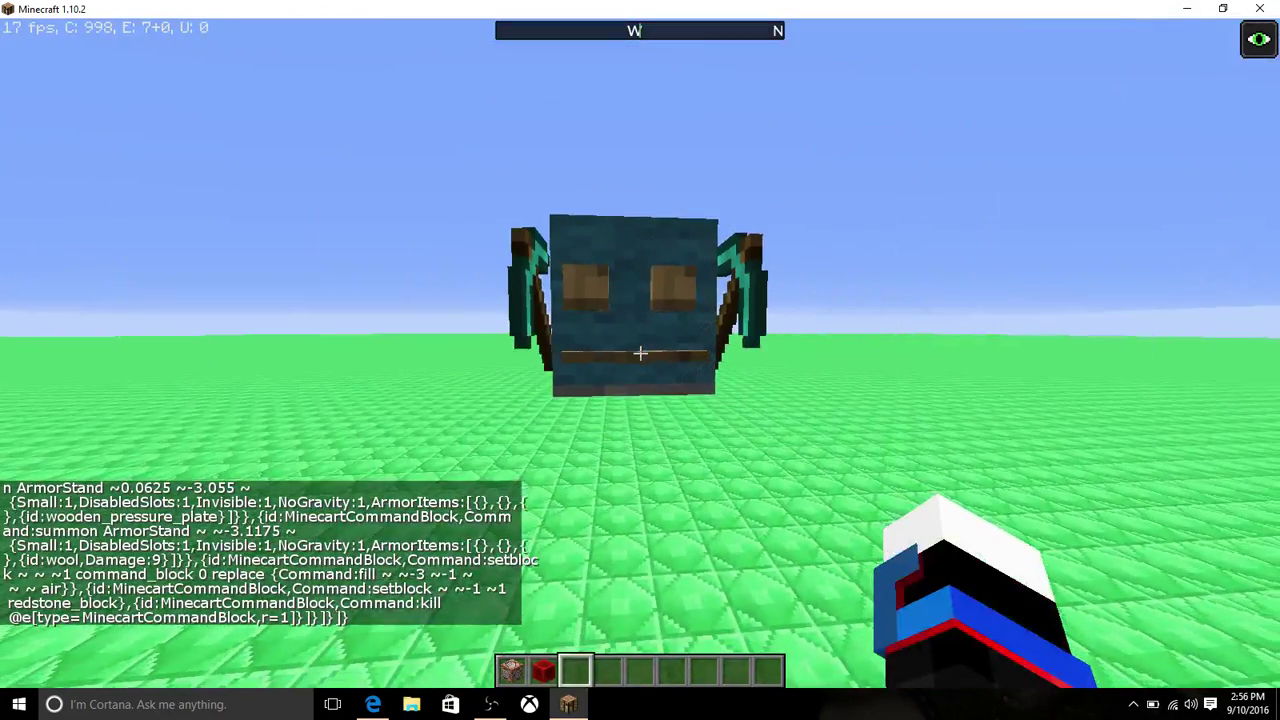
key(w)
key(s)
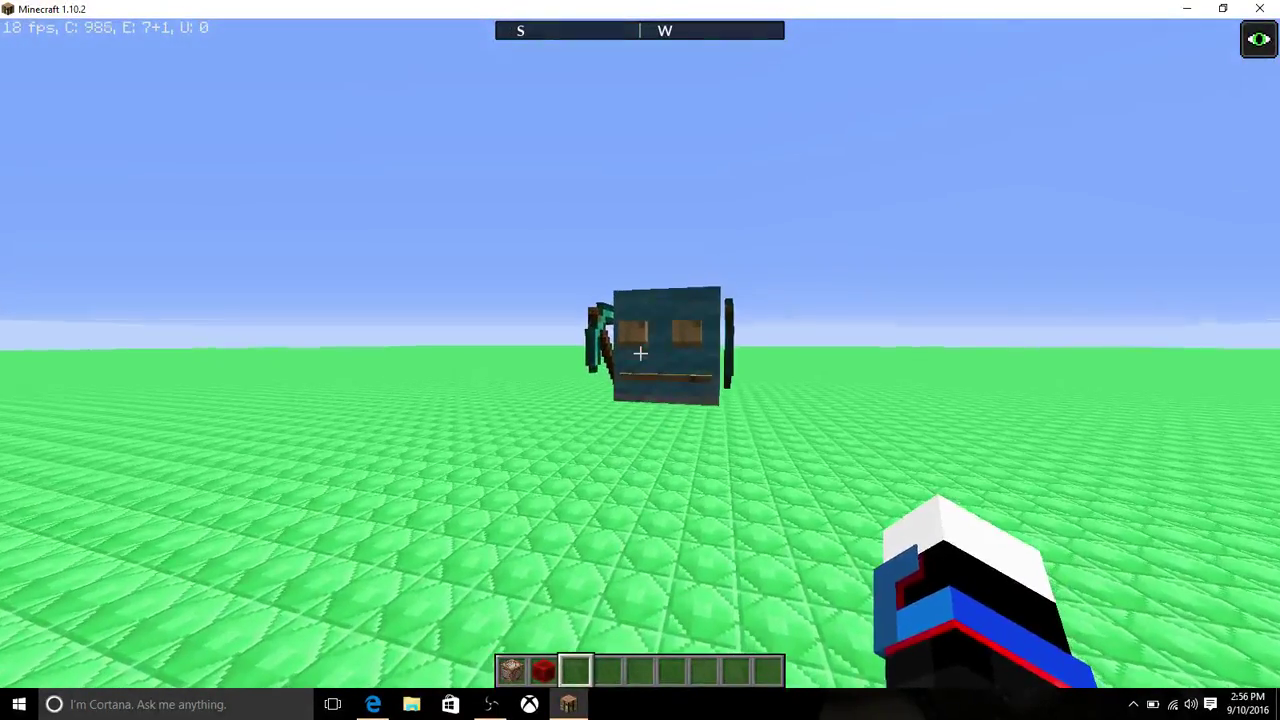
- Take a HUD-free screenshot of the minion, saved as 2016-09-10_14.56.38.png
key(F1)
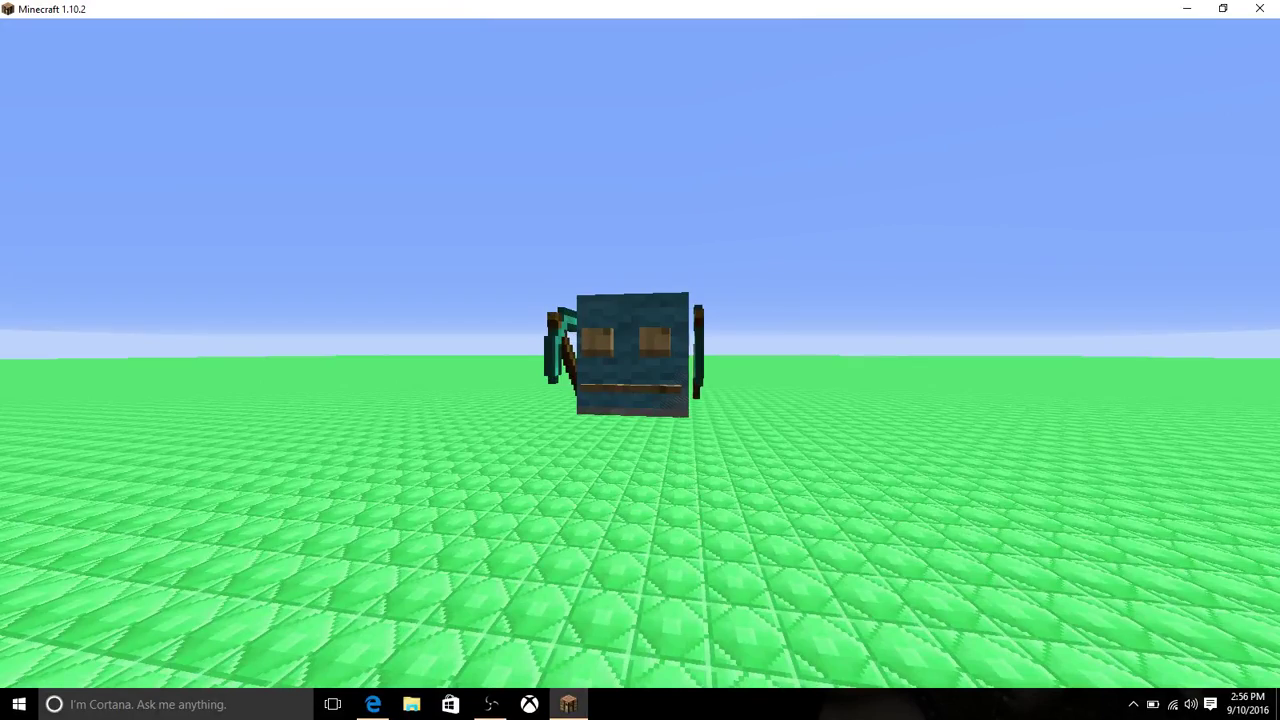
key(F2)
key(F1)
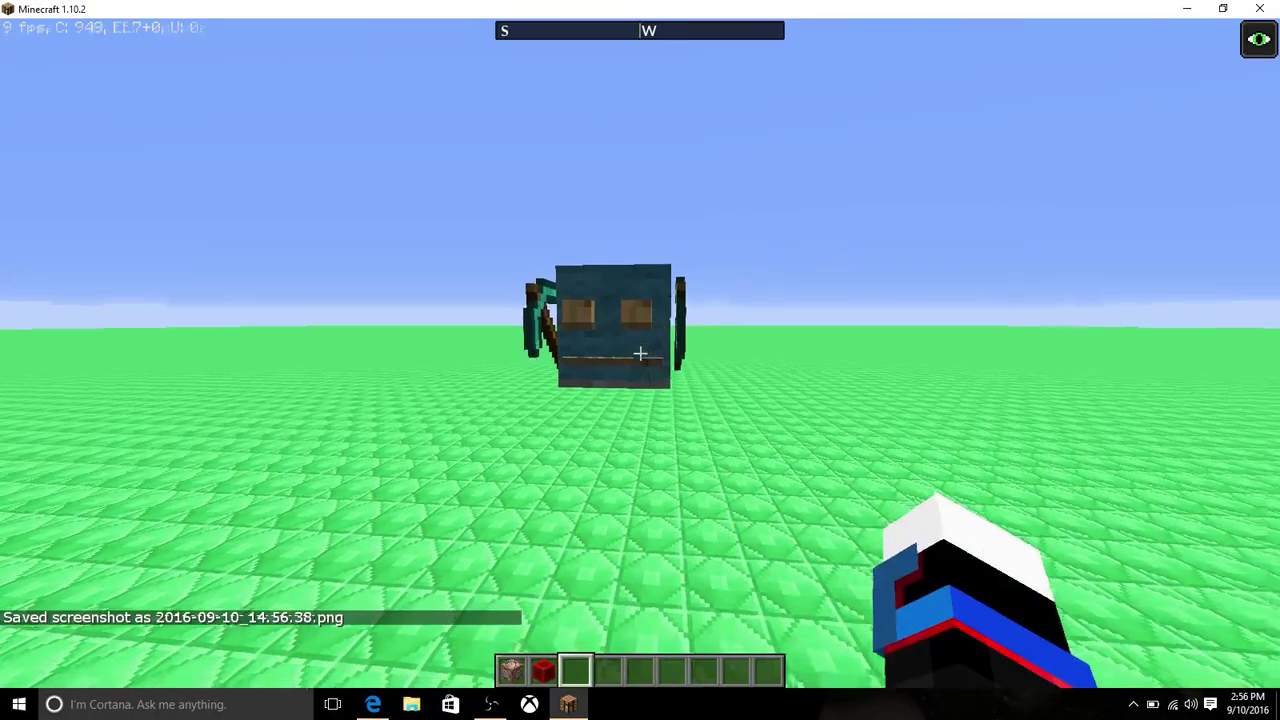
- Walk across the emerald ground, switch to third-person view, and fly upward
key(w)
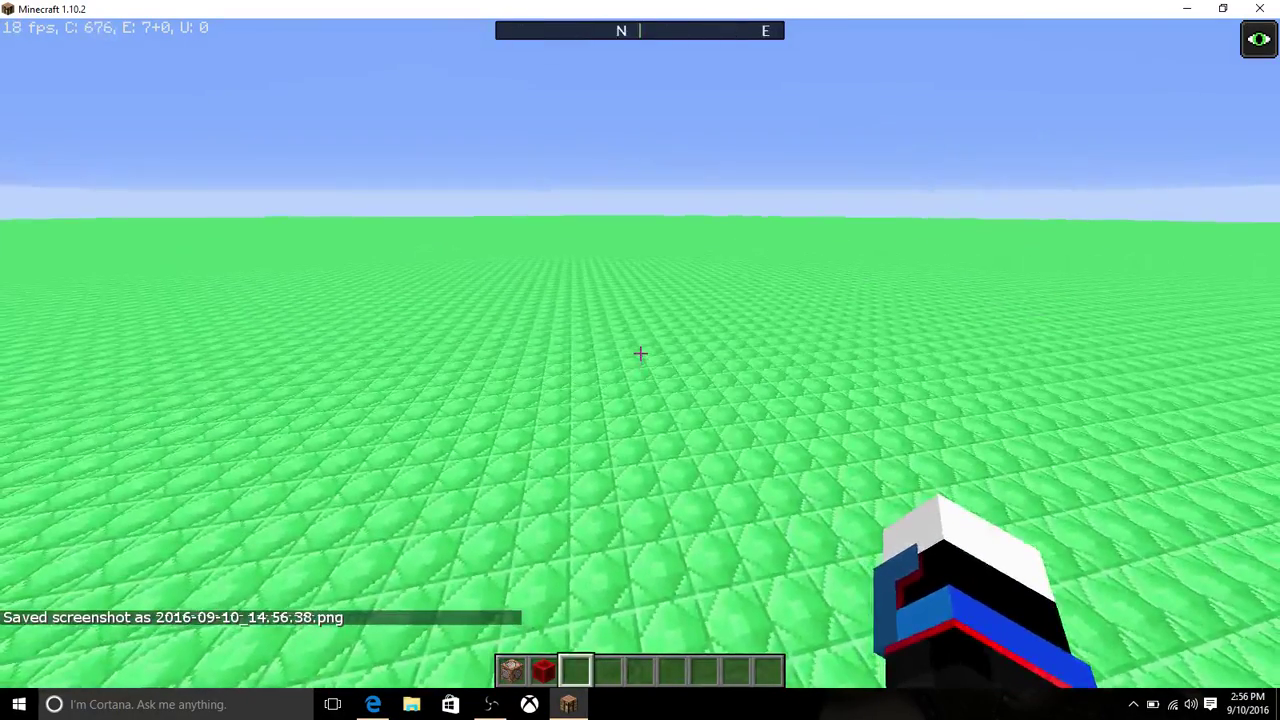
key(shift)
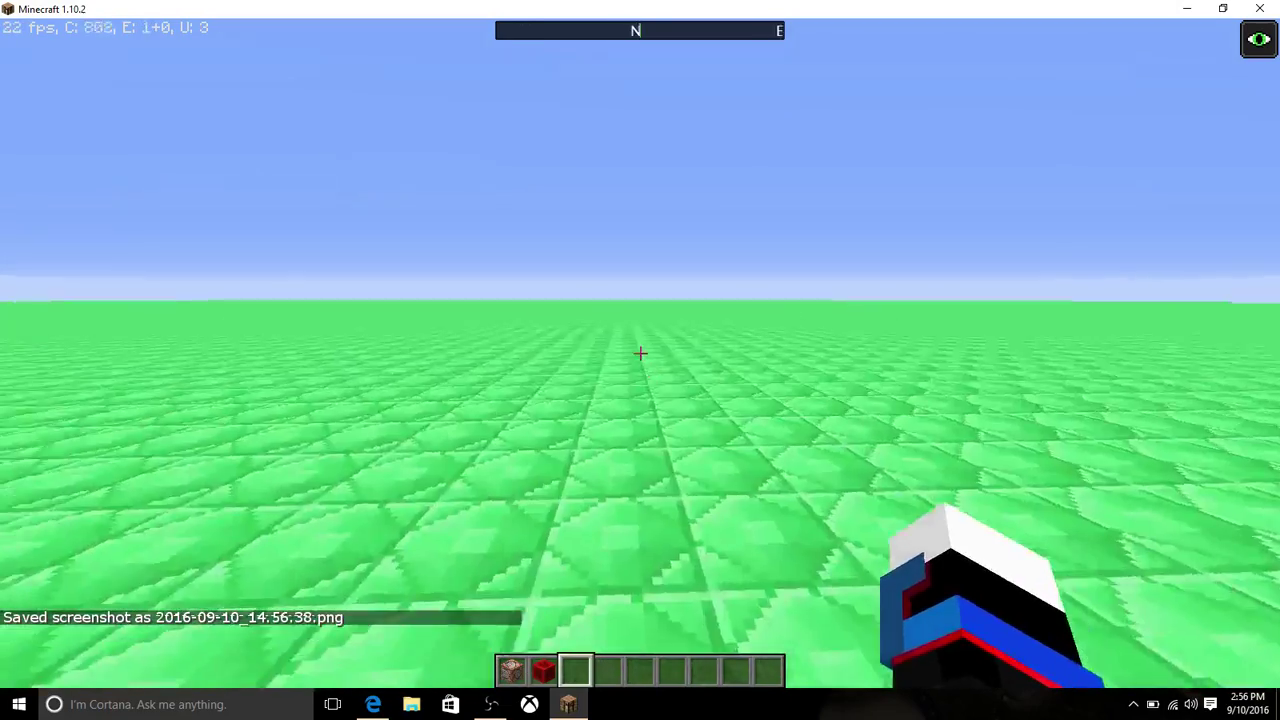
mouse_move(640, 353)
key(F5)
key(F5)
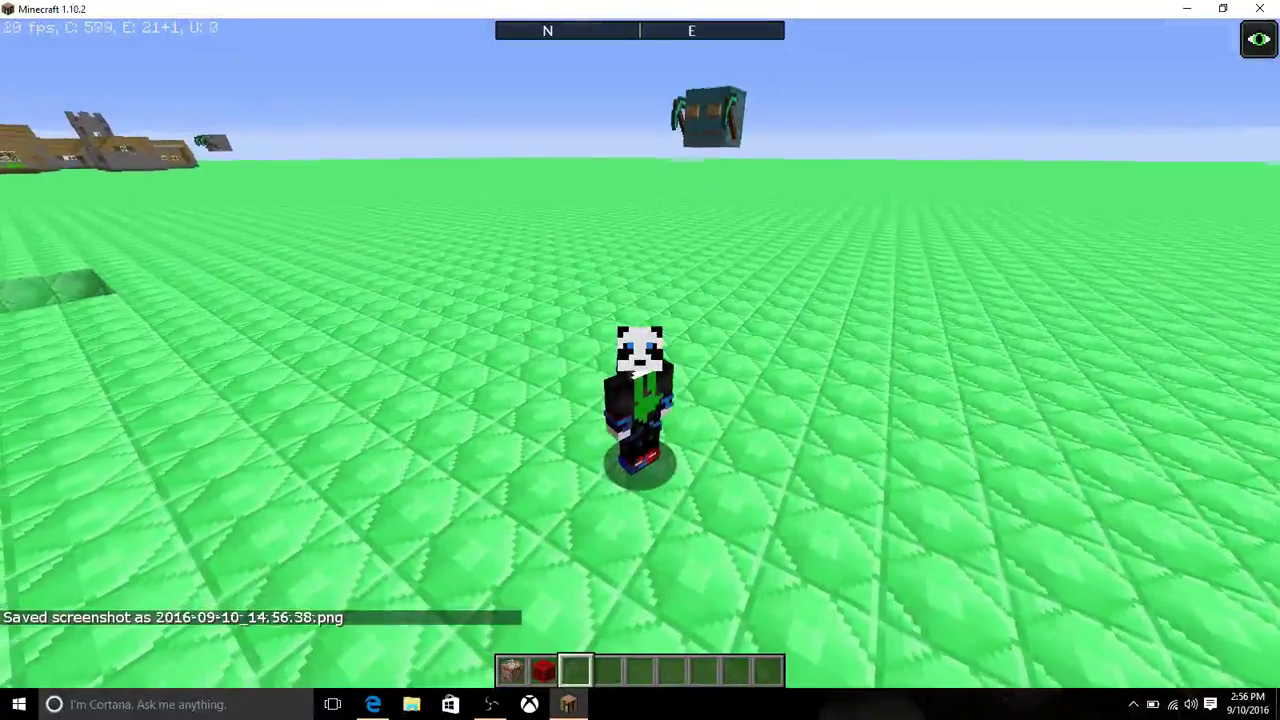
key(space)
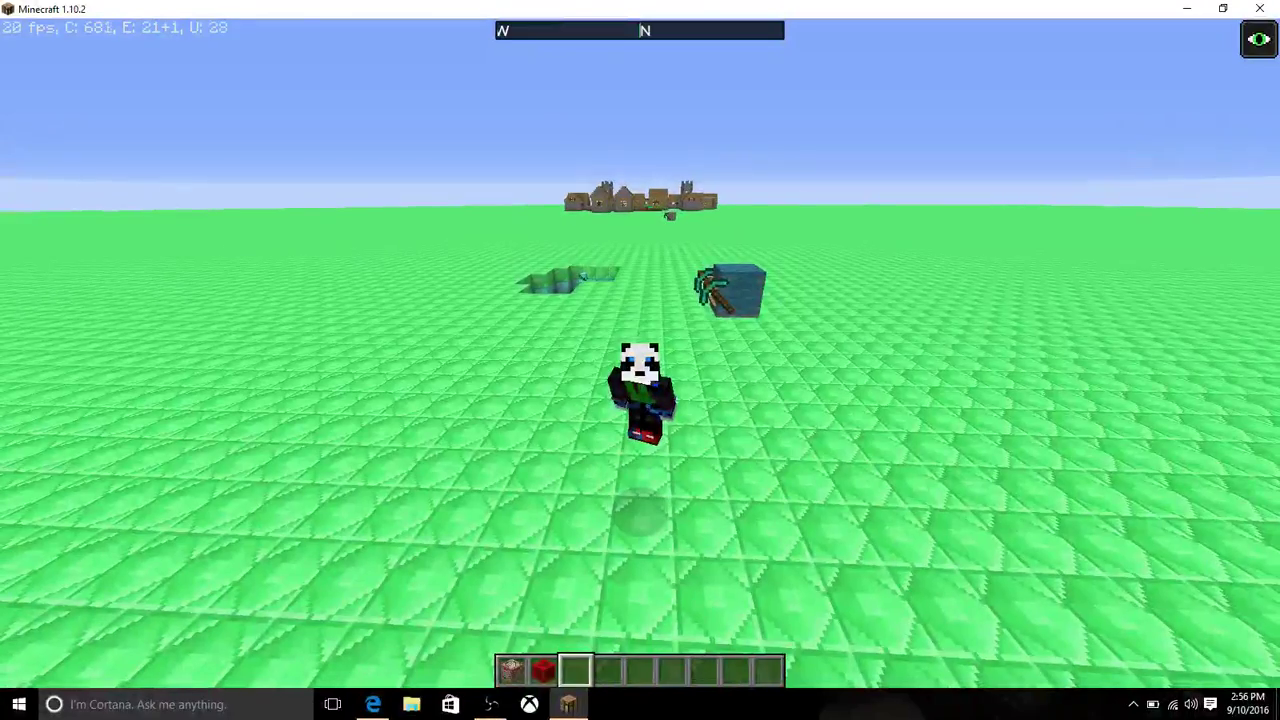